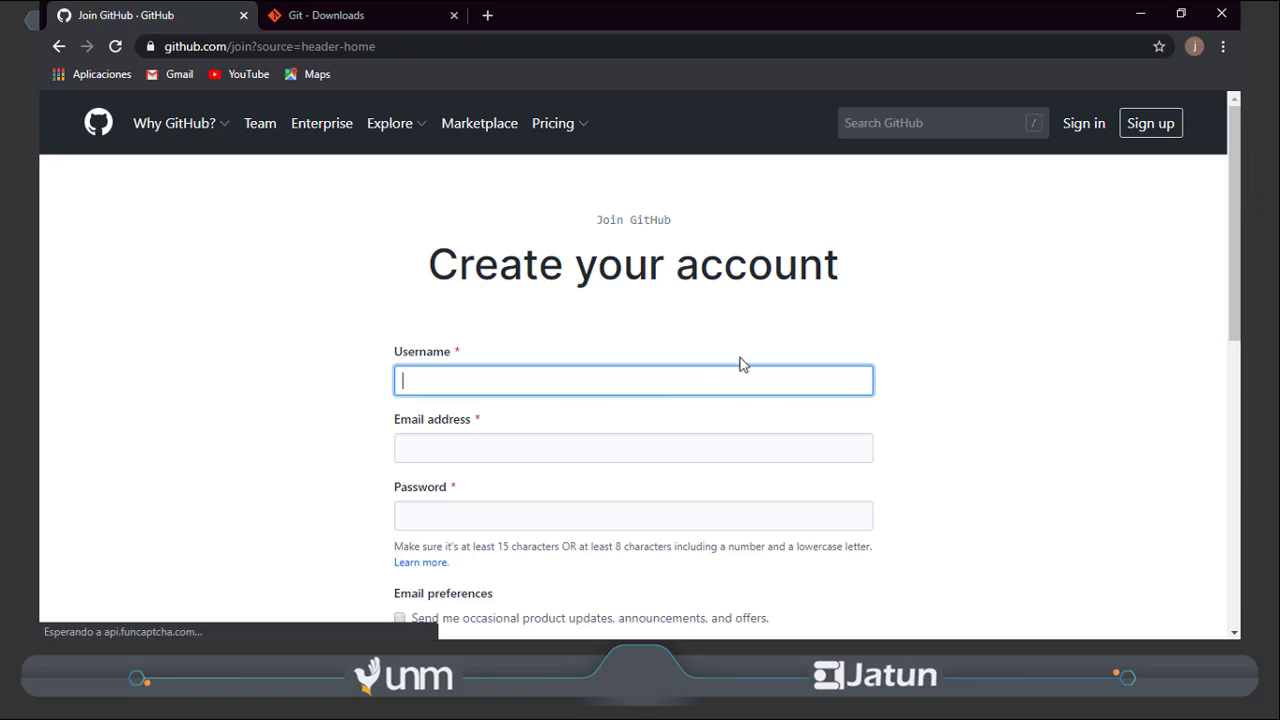
Sign in to the existing GitHub account with the saved e-mail address and the account password
scroll(870, 388, down, 4)
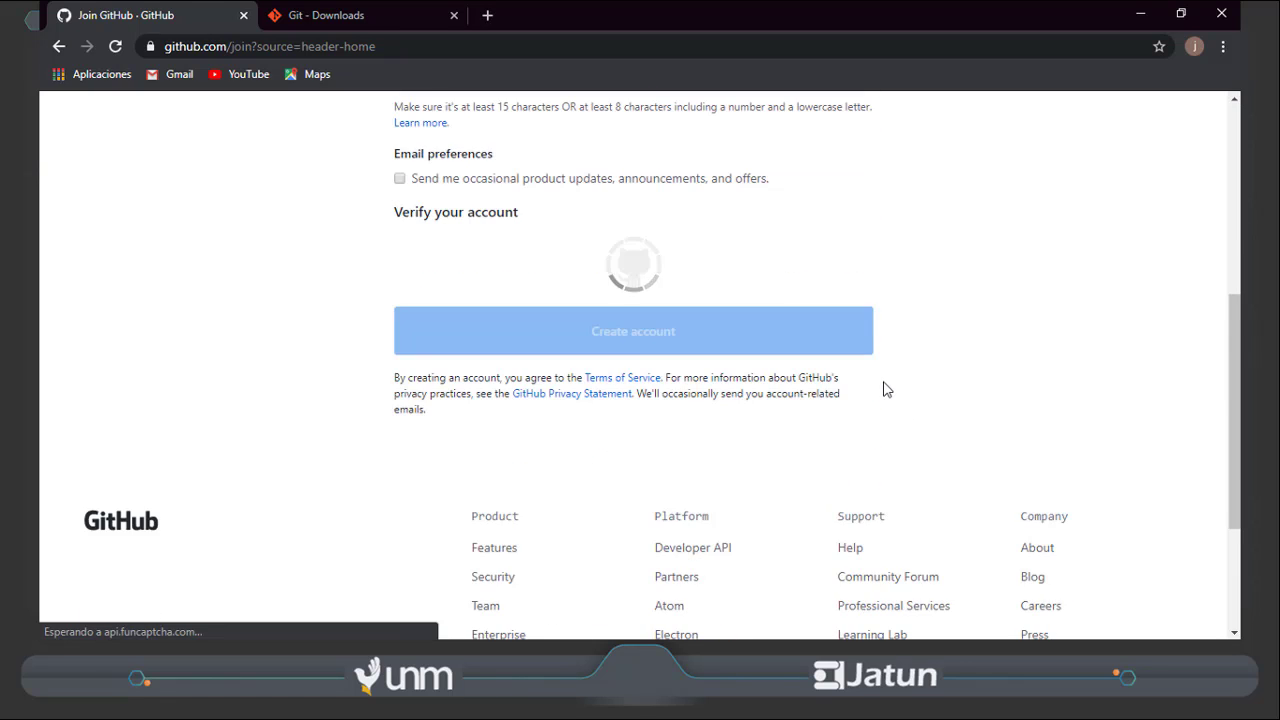
scroll(886, 386, up, 4)
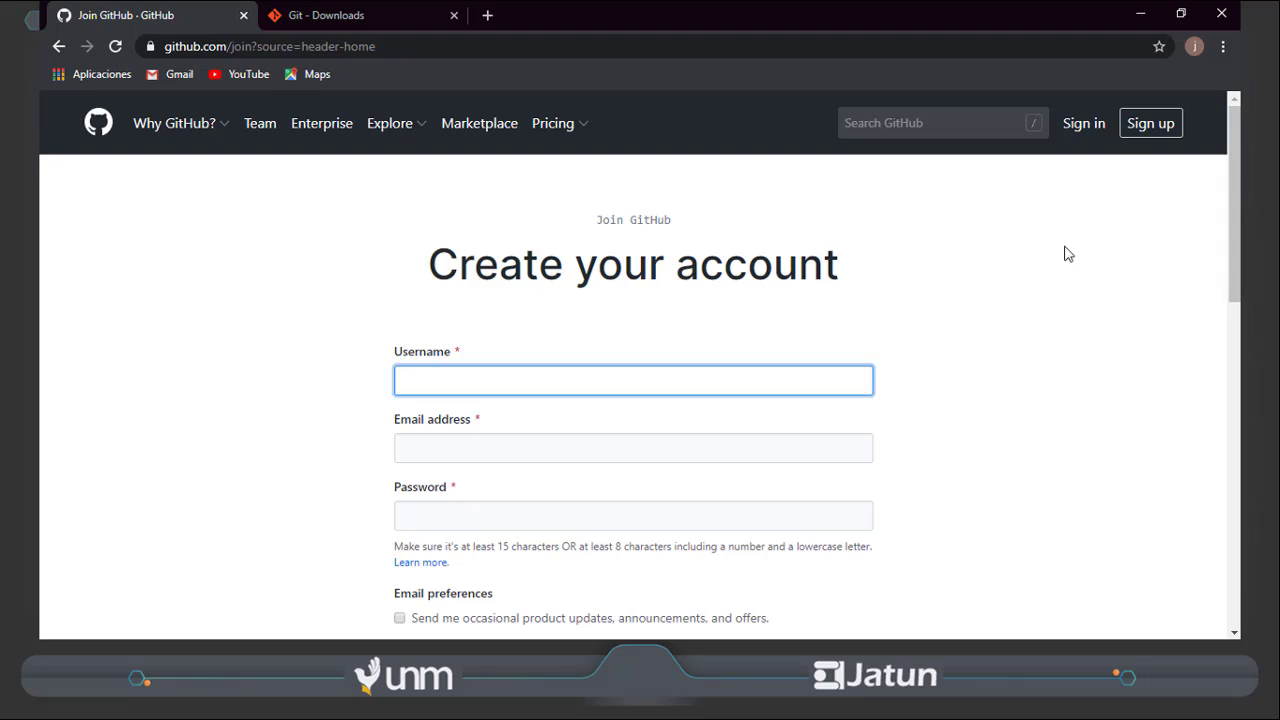
click(1080, 131)
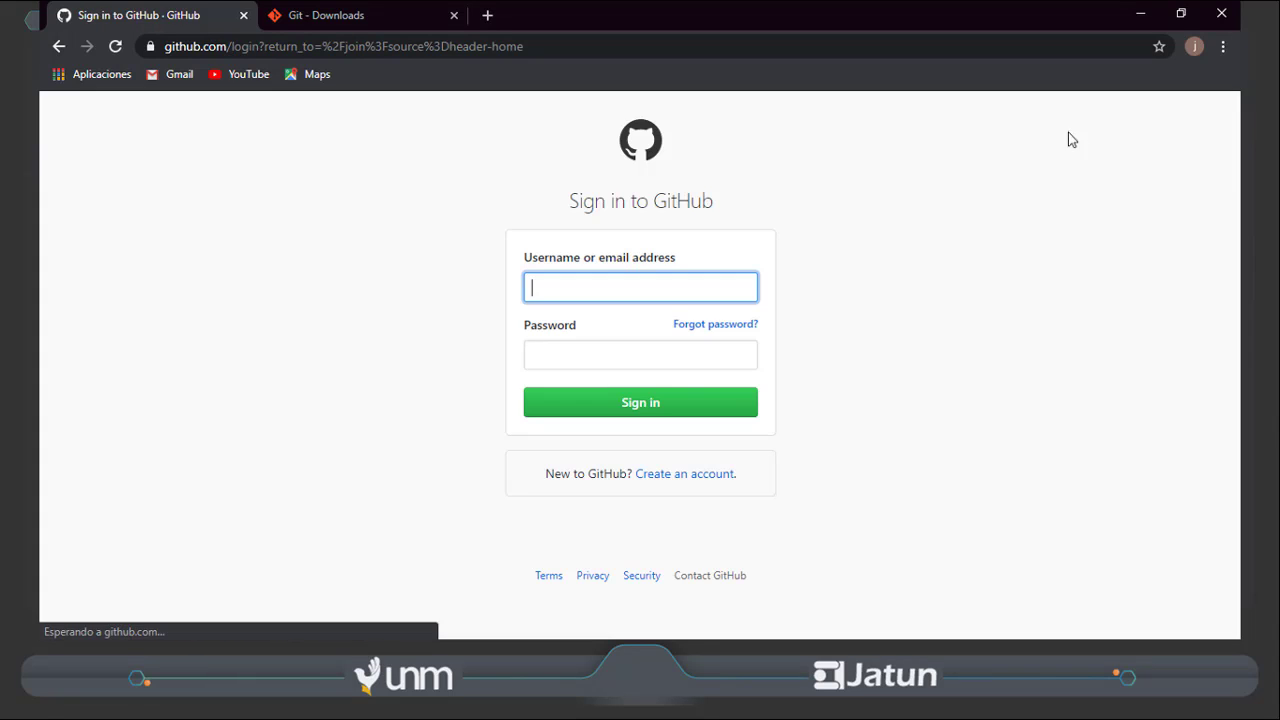
click(579, 287)
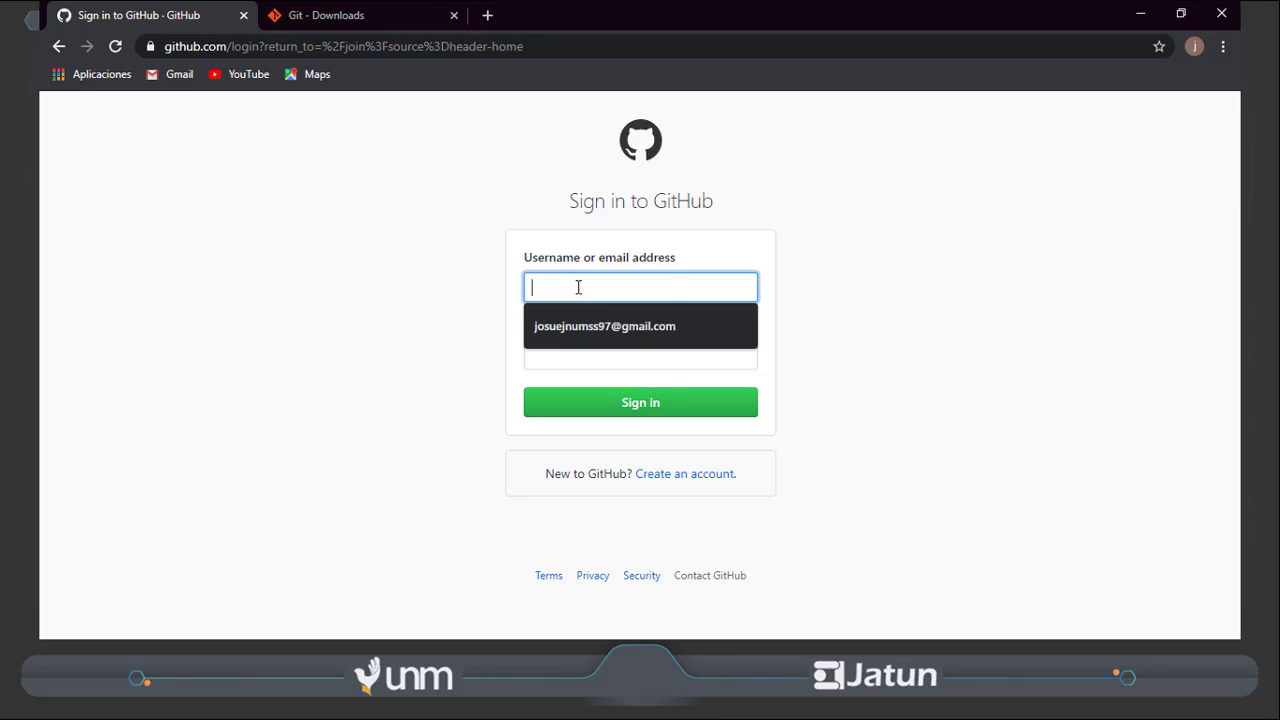
click(592, 328)
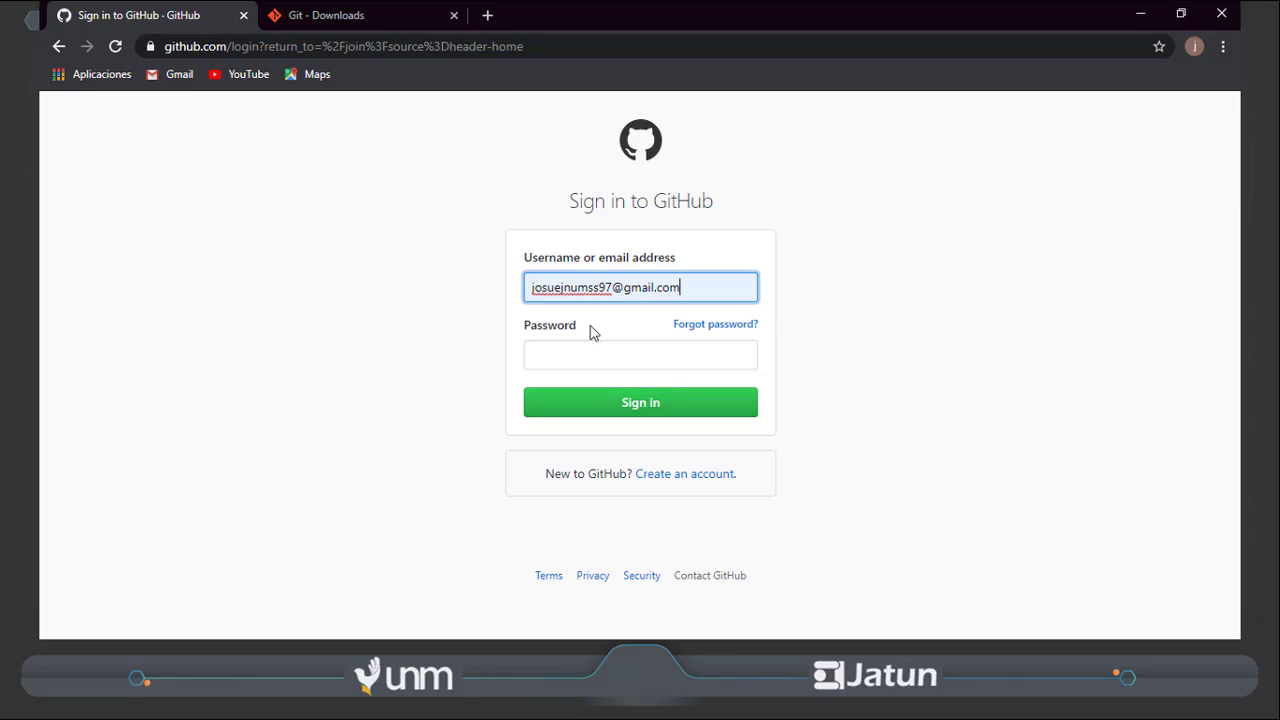
click(633, 354)
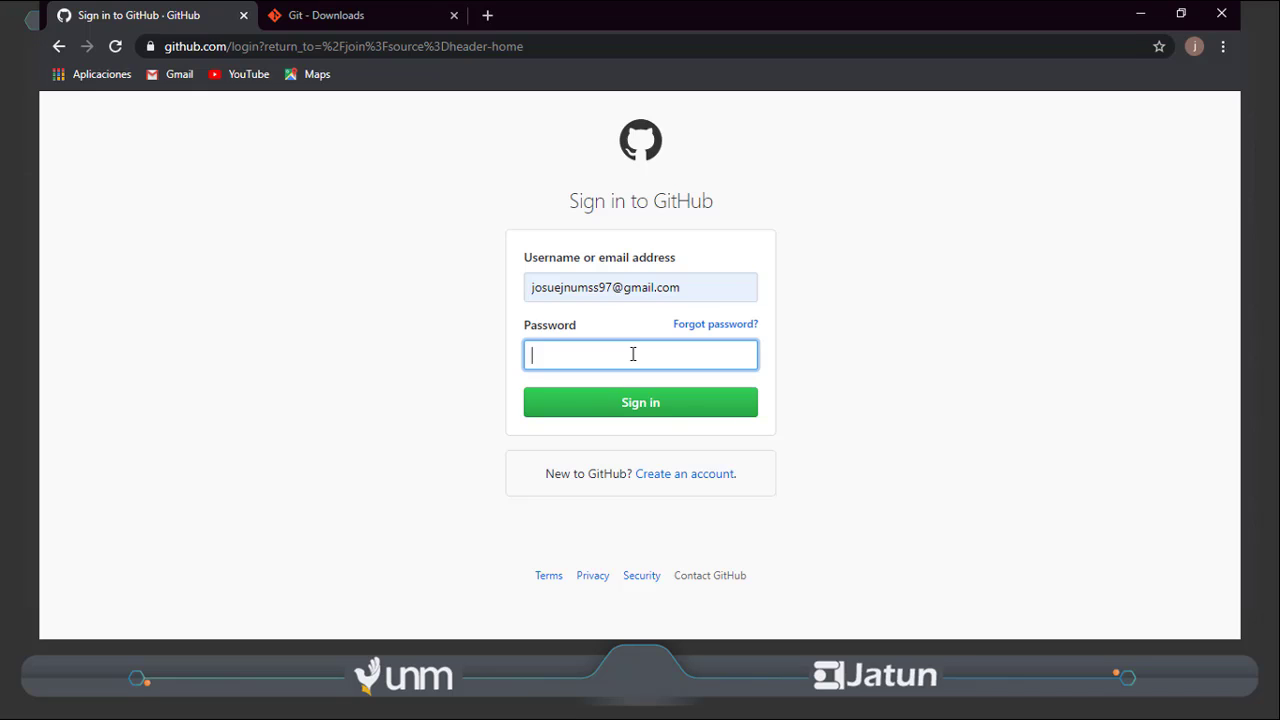
text(•)
key(Return)
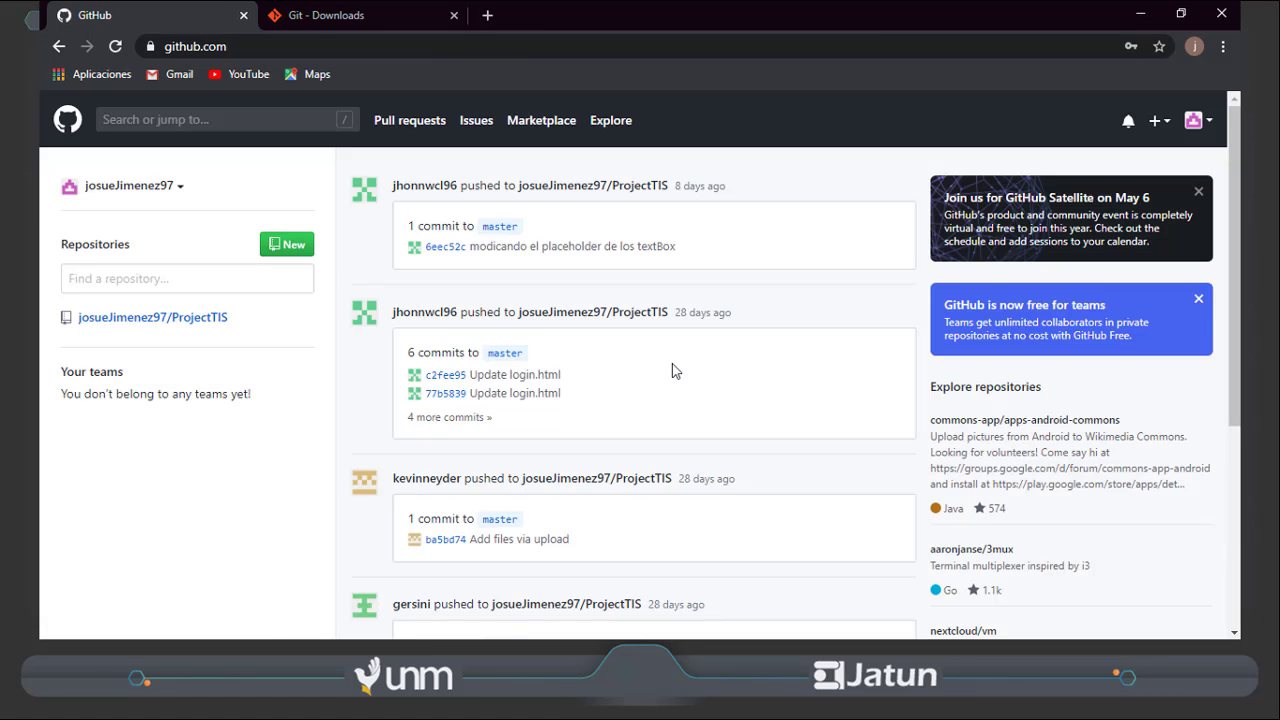
Open the form for creating a new repository
click(1206, 120)
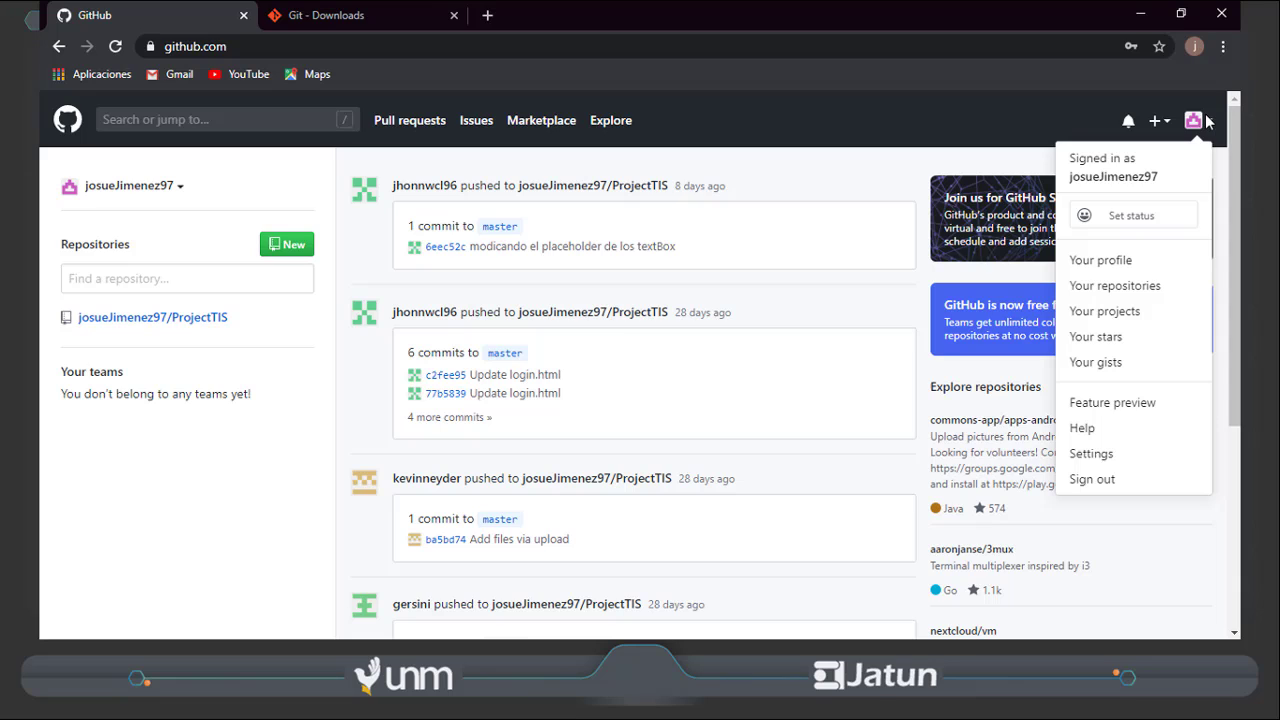
click(1156, 127)
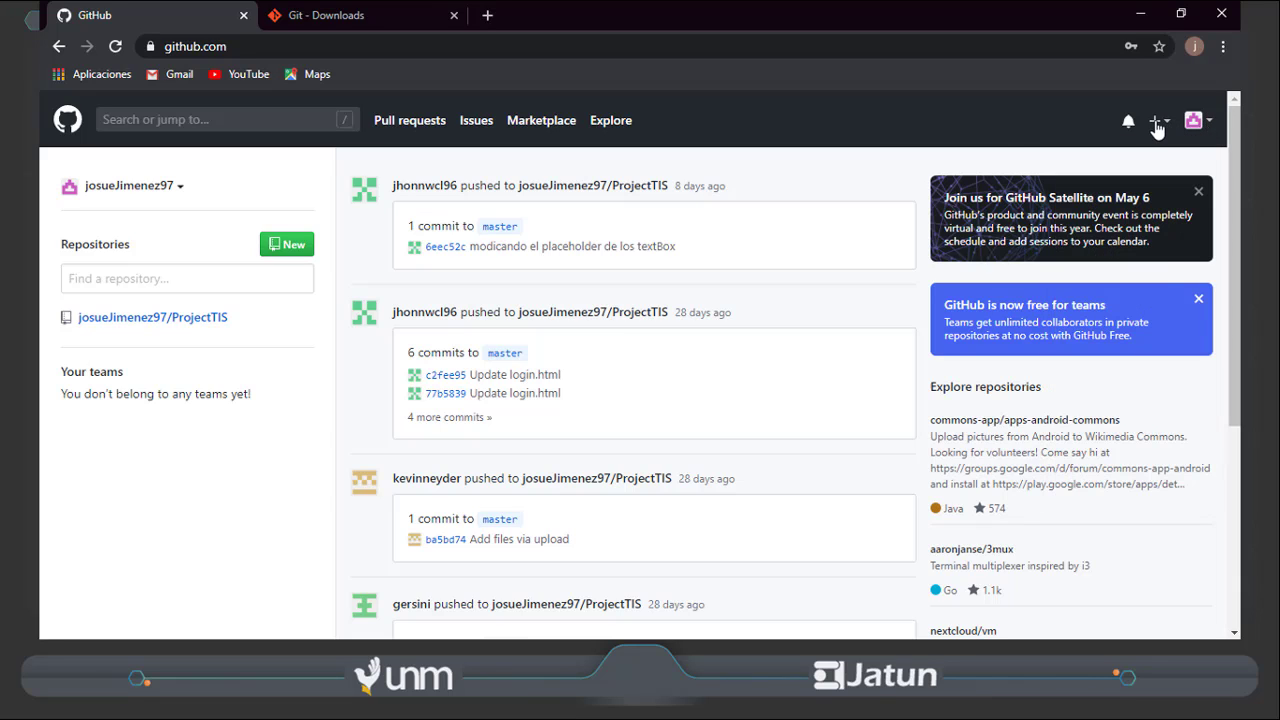
click(1156, 127)
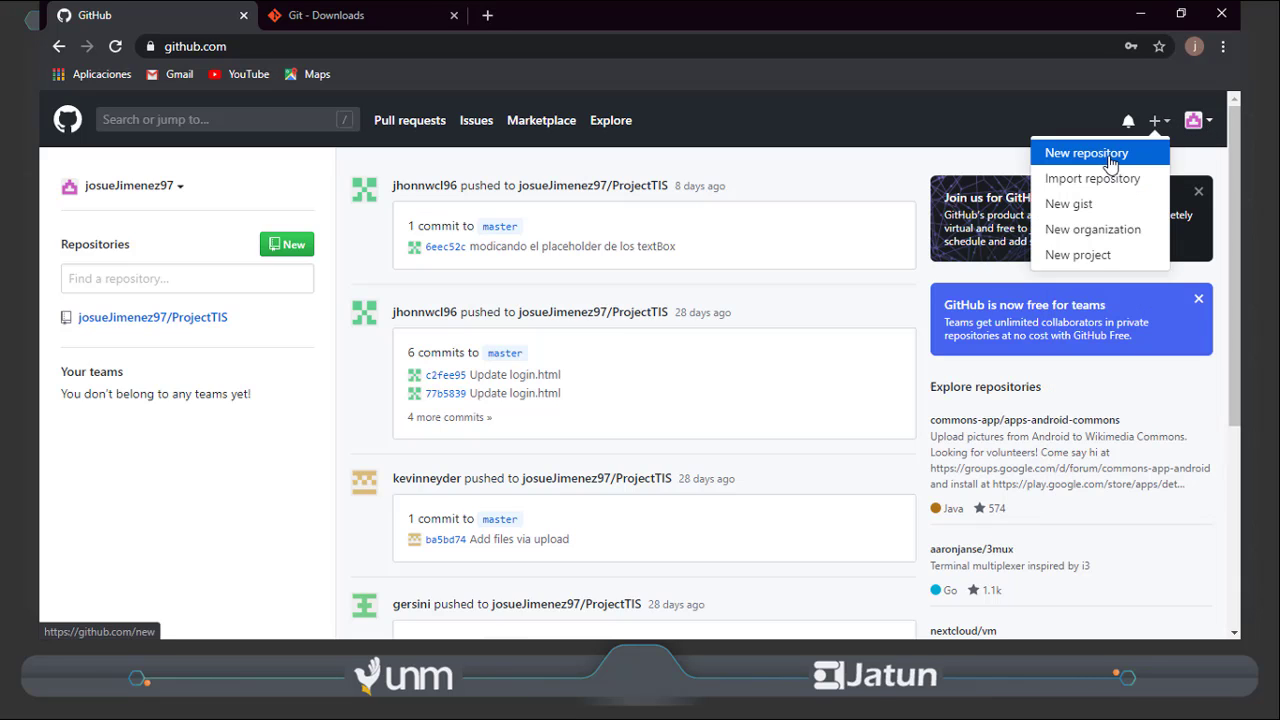
click(1111, 163)
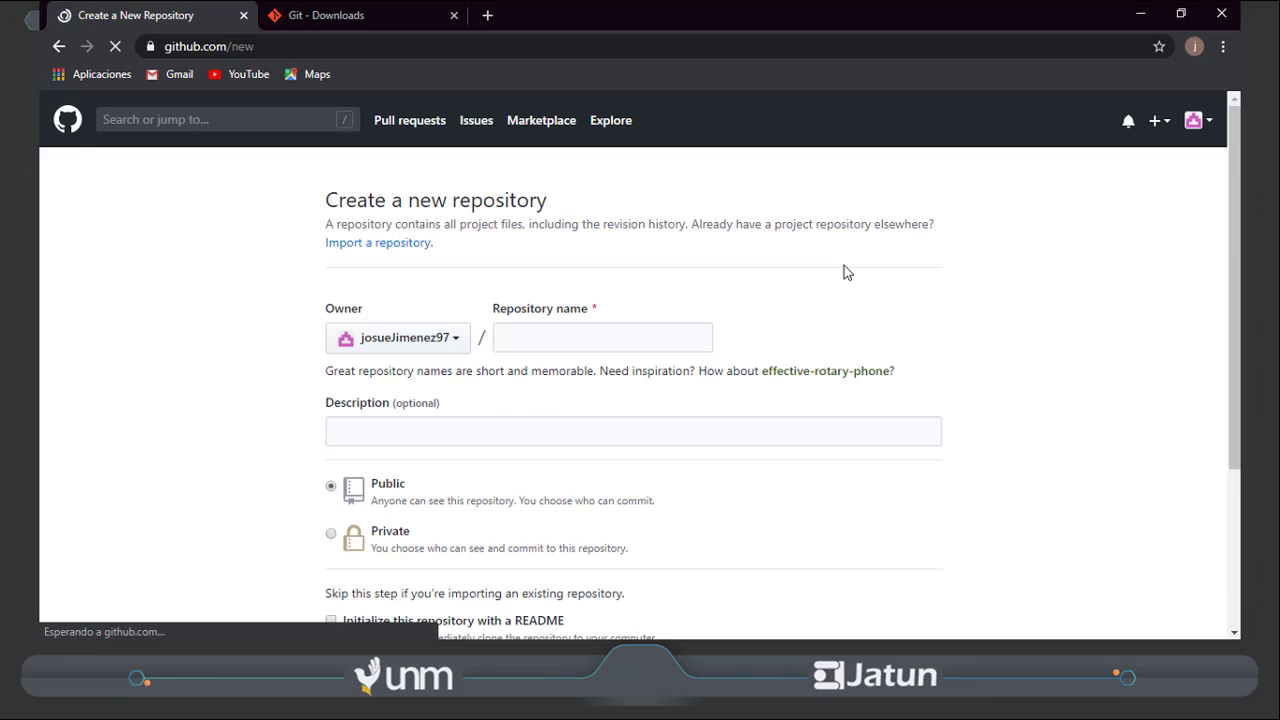
Name the repository "fundamentos e introduccion a la programacion en java"
click(608, 338)
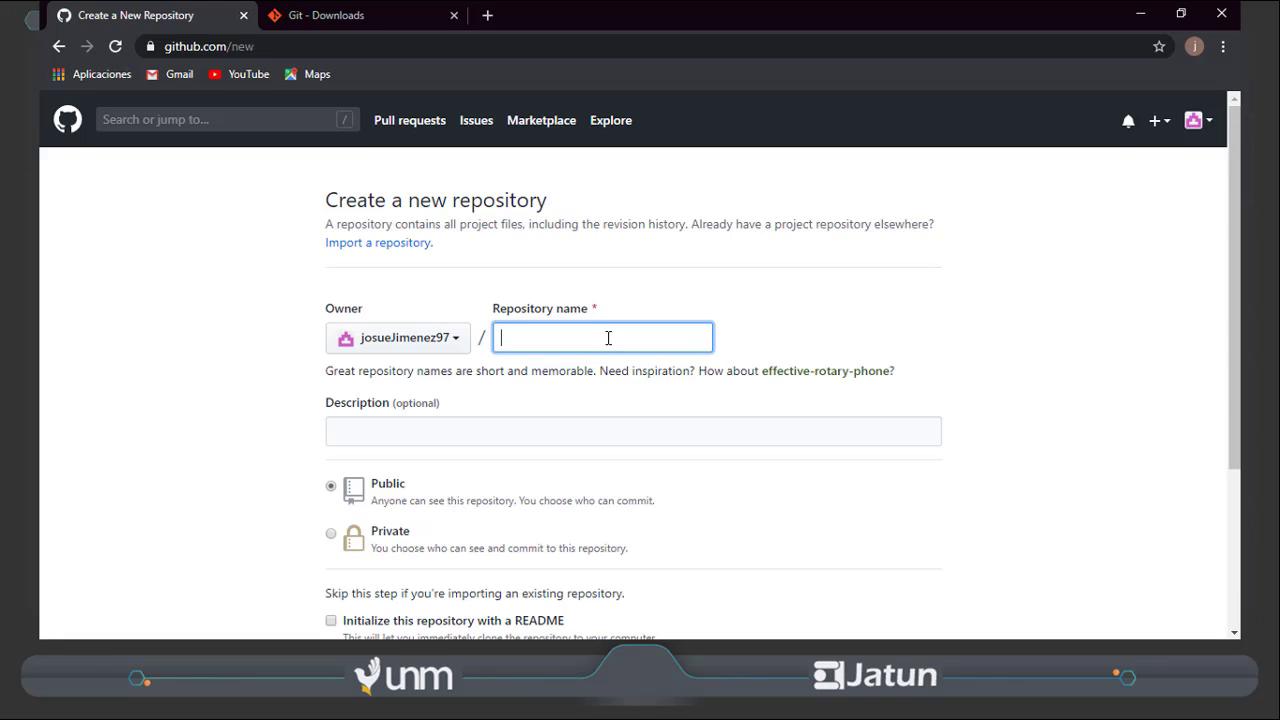
text(fundamentos d)
key(BackSpace)
text(e in)
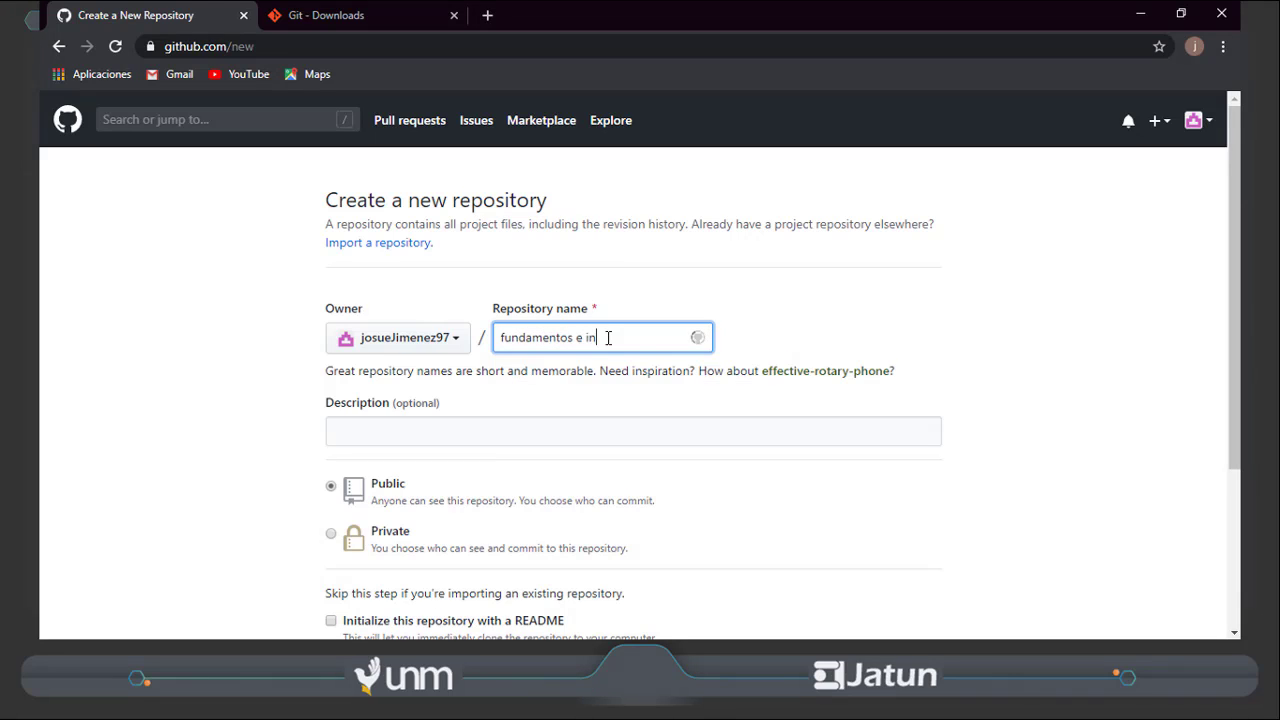
text(troduccion )
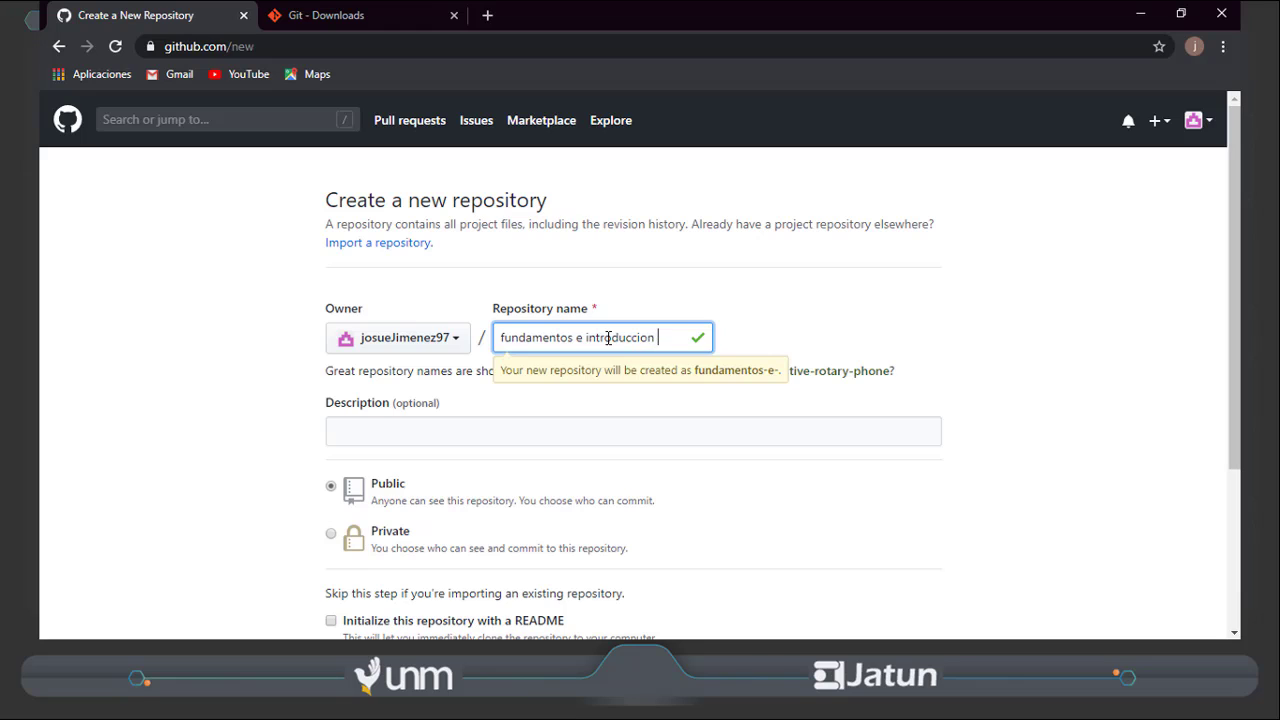
text(a la pro)
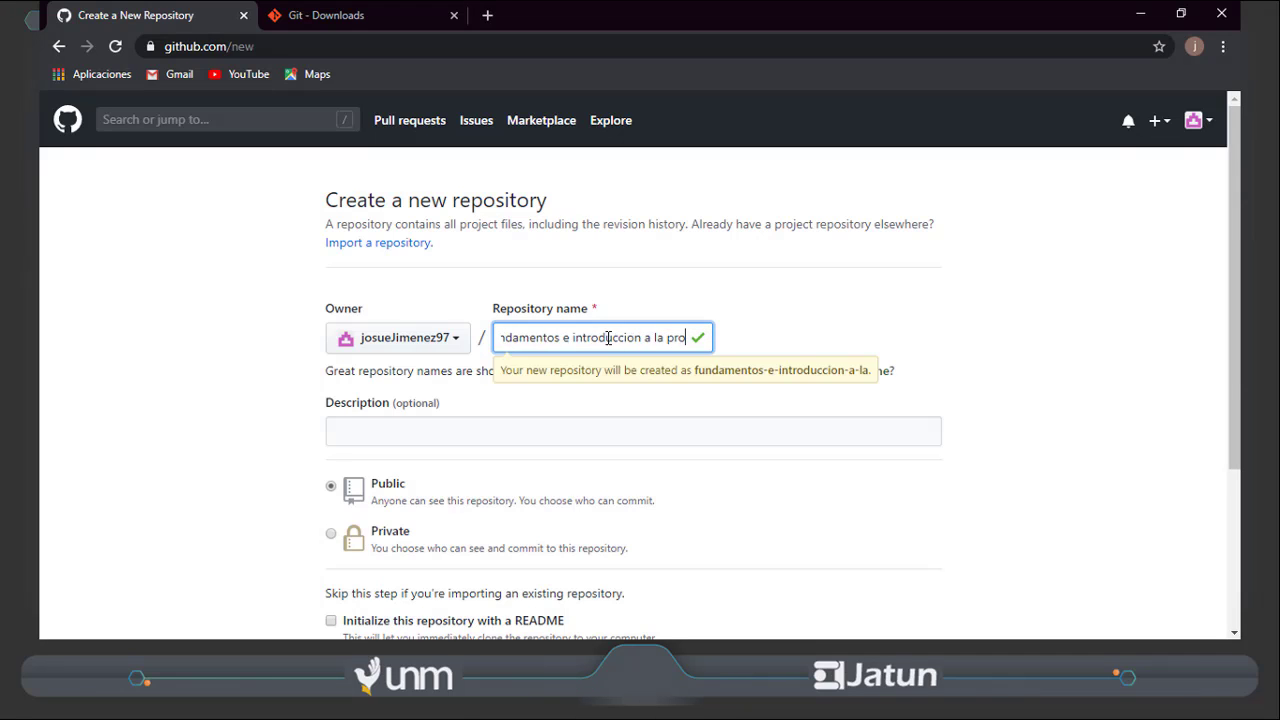
text(gramacion en )
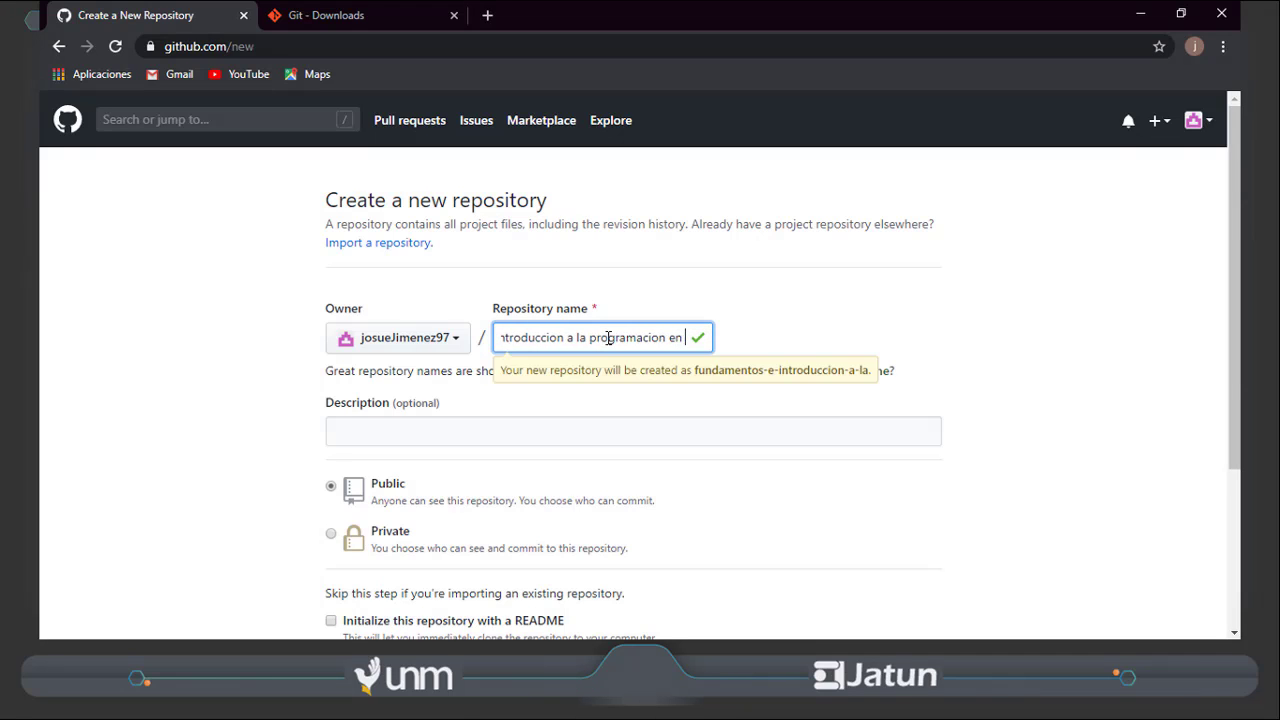
text(java)
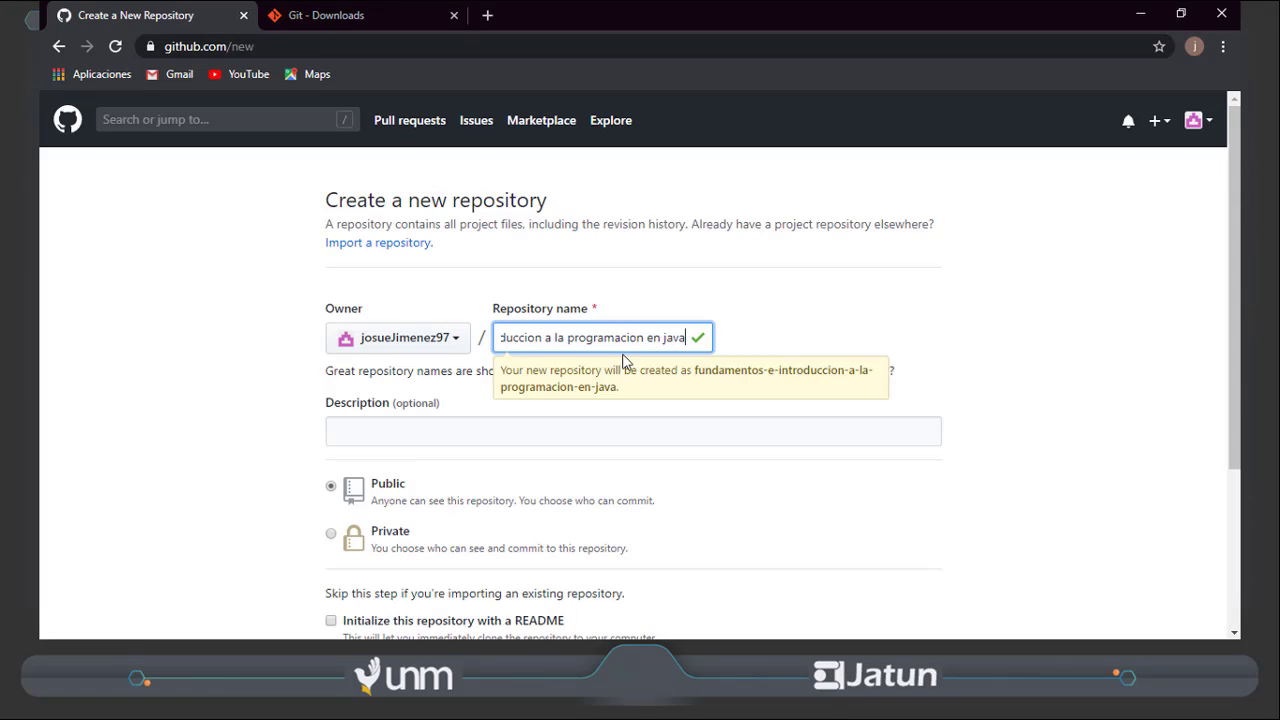
Enter "curso online" as the repository description
scroll(546, 408, down, 1)
click(468, 349)
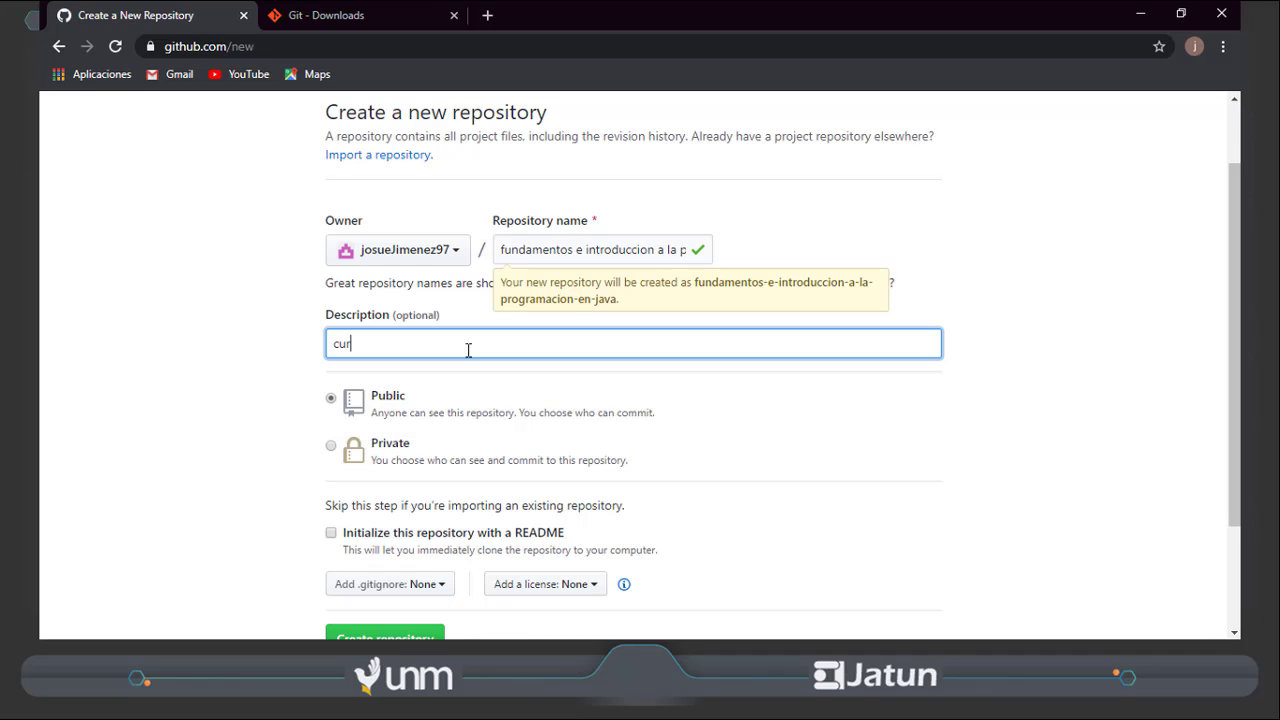
text(curso online)
Set the repository to be initialized with a README and create it
scroll(677, 443, down, 1)
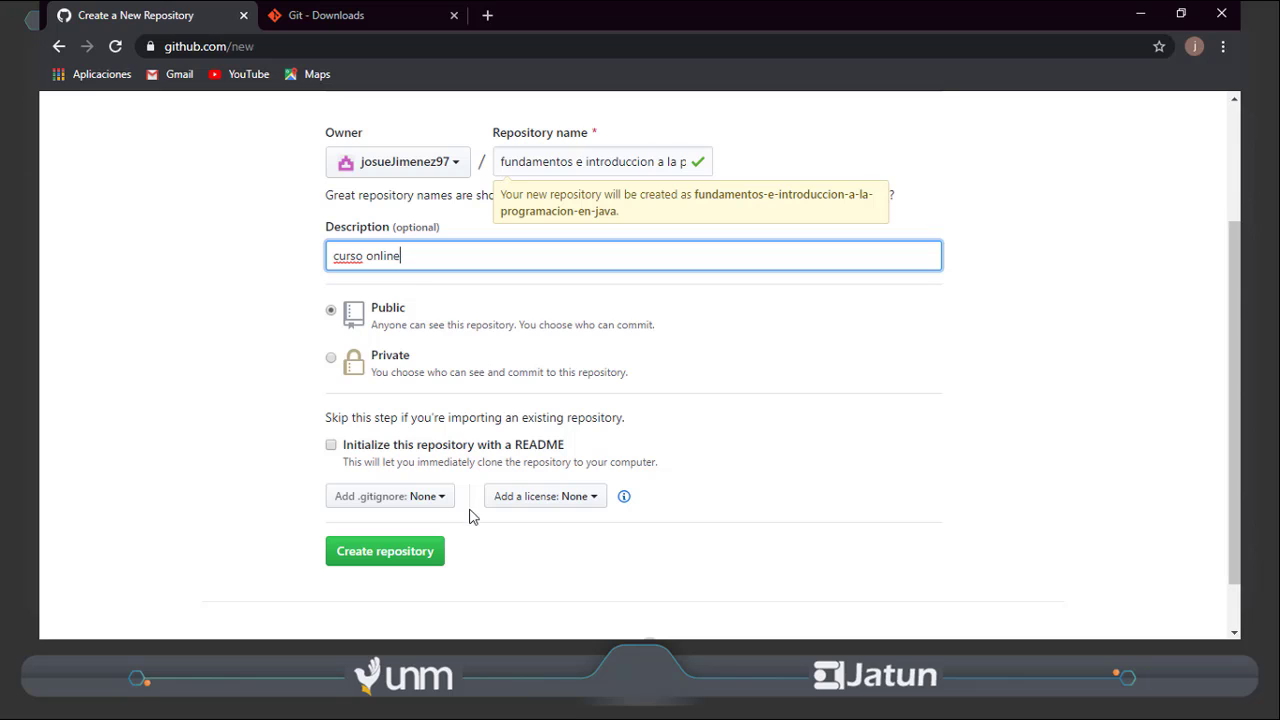
scroll(578, 478, down, 1)
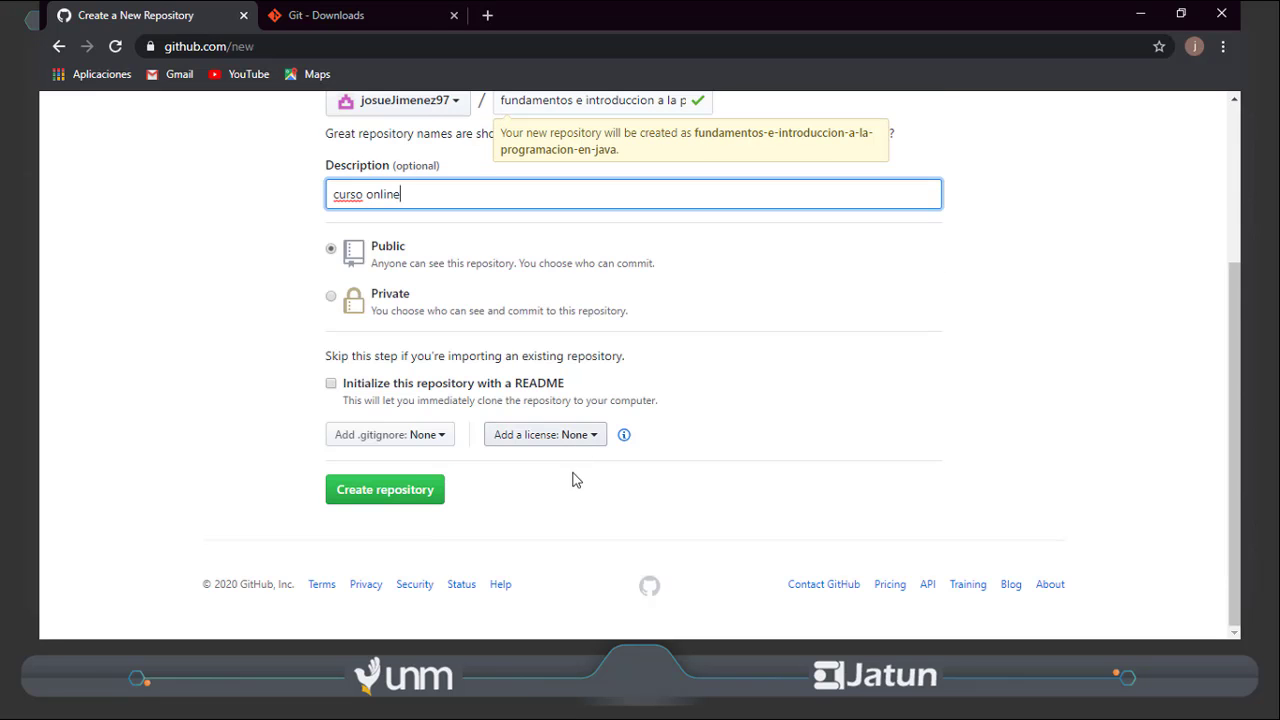
click(331, 384)
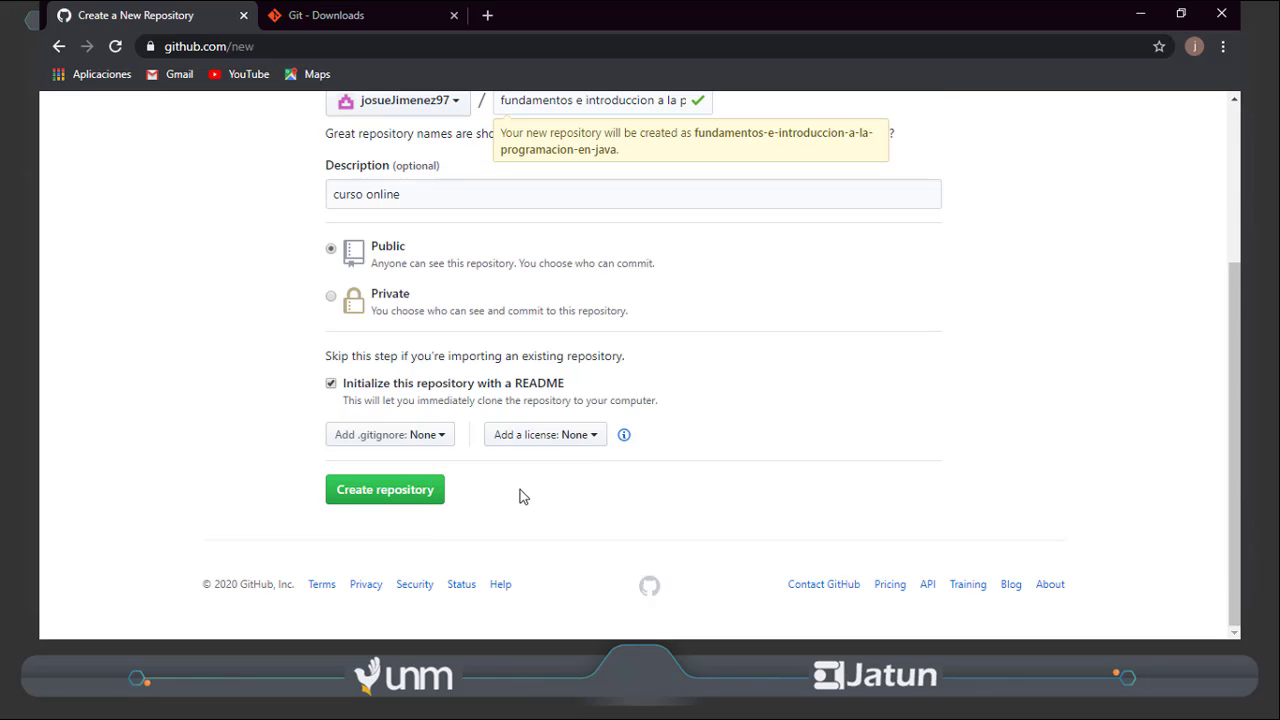
click(400, 497)
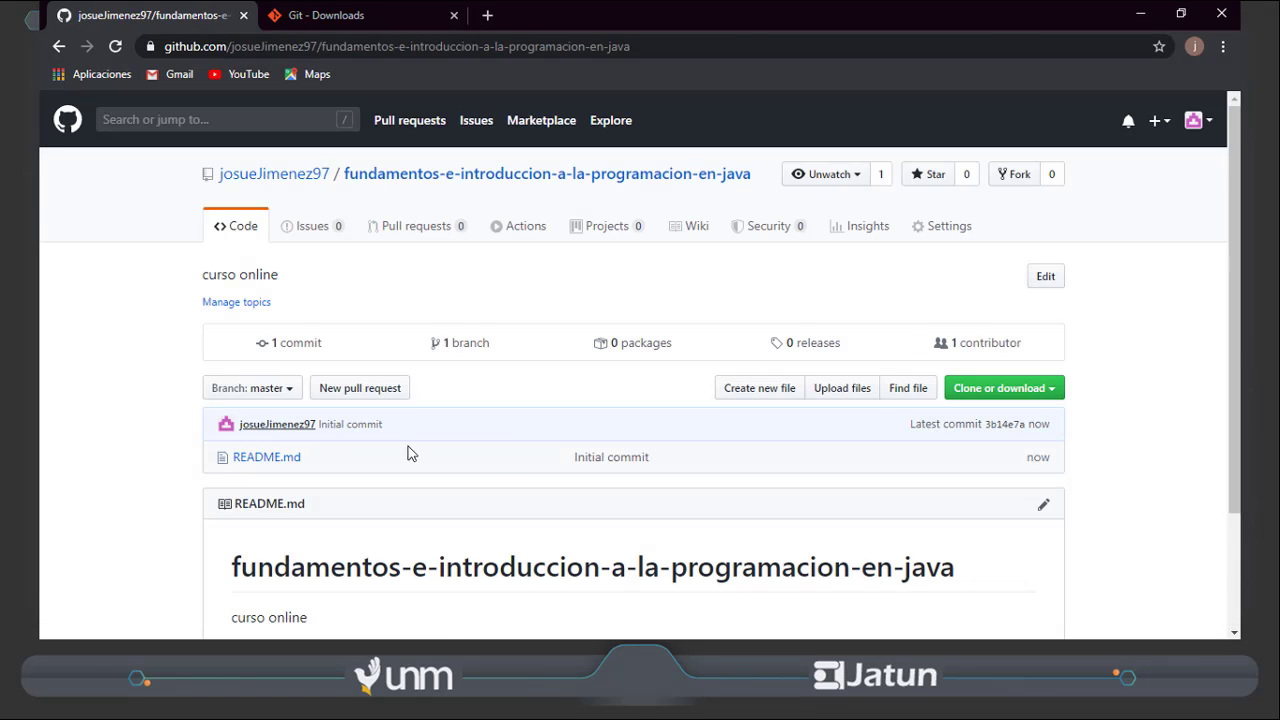
Look over the new repository's page and examine its clone and download options
scroll(507, 451, down, 1)
scroll(614, 418, up, 1)
scroll(615, 420, down, 1)
scroll(615, 419, down, 1)
scroll(618, 416, up, 2)
click(1022, 389)
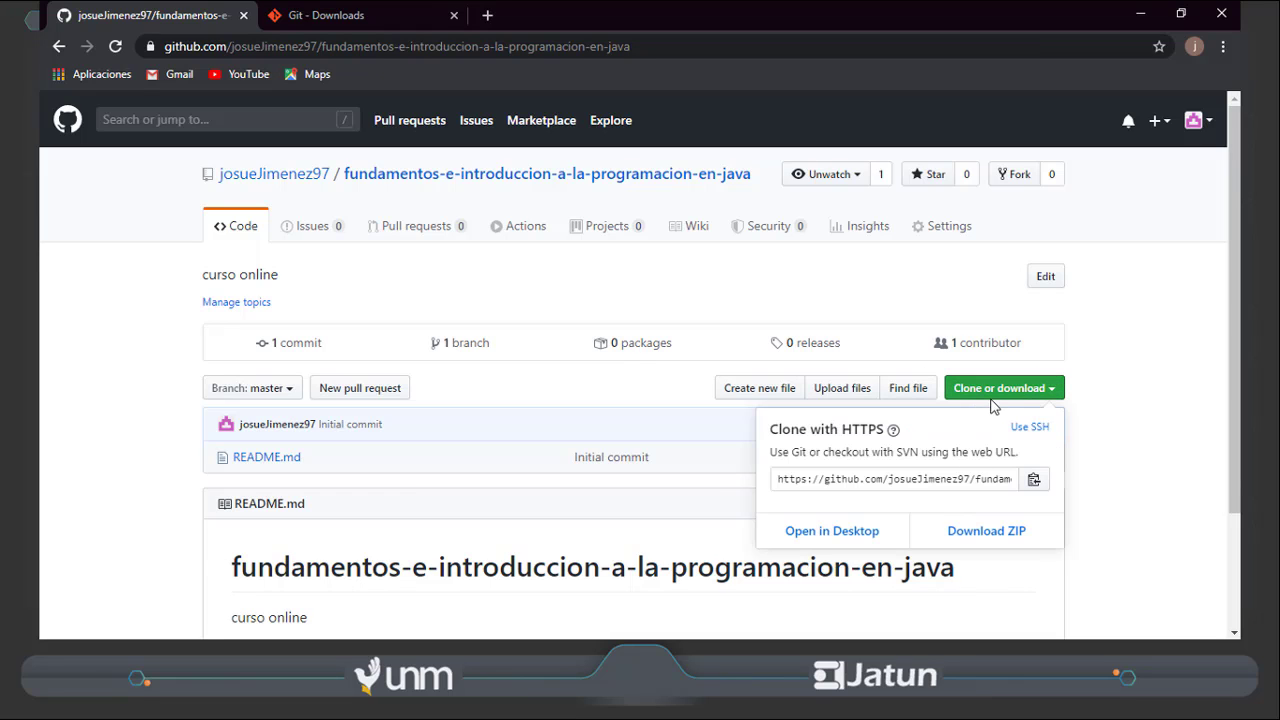
click(978, 537)
click(1112, 487)
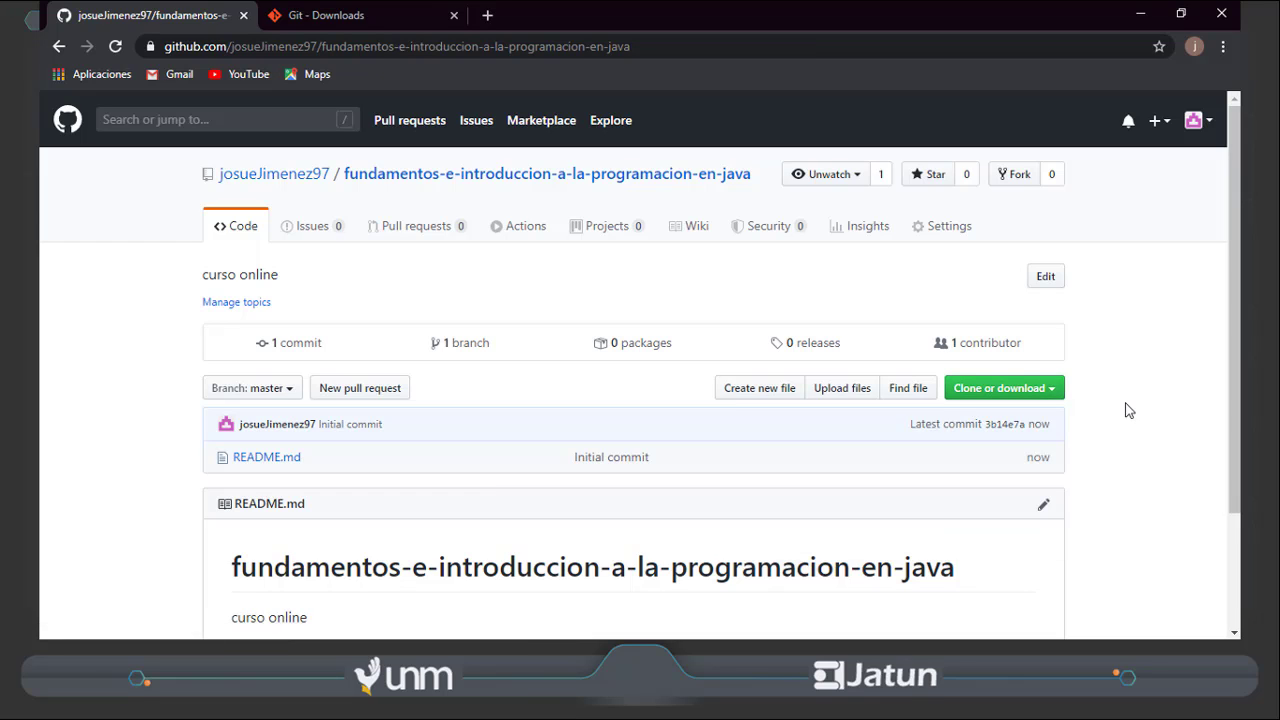
Open the repository's page for uploading files to the master branch
scroll(836, 443, down, 1)
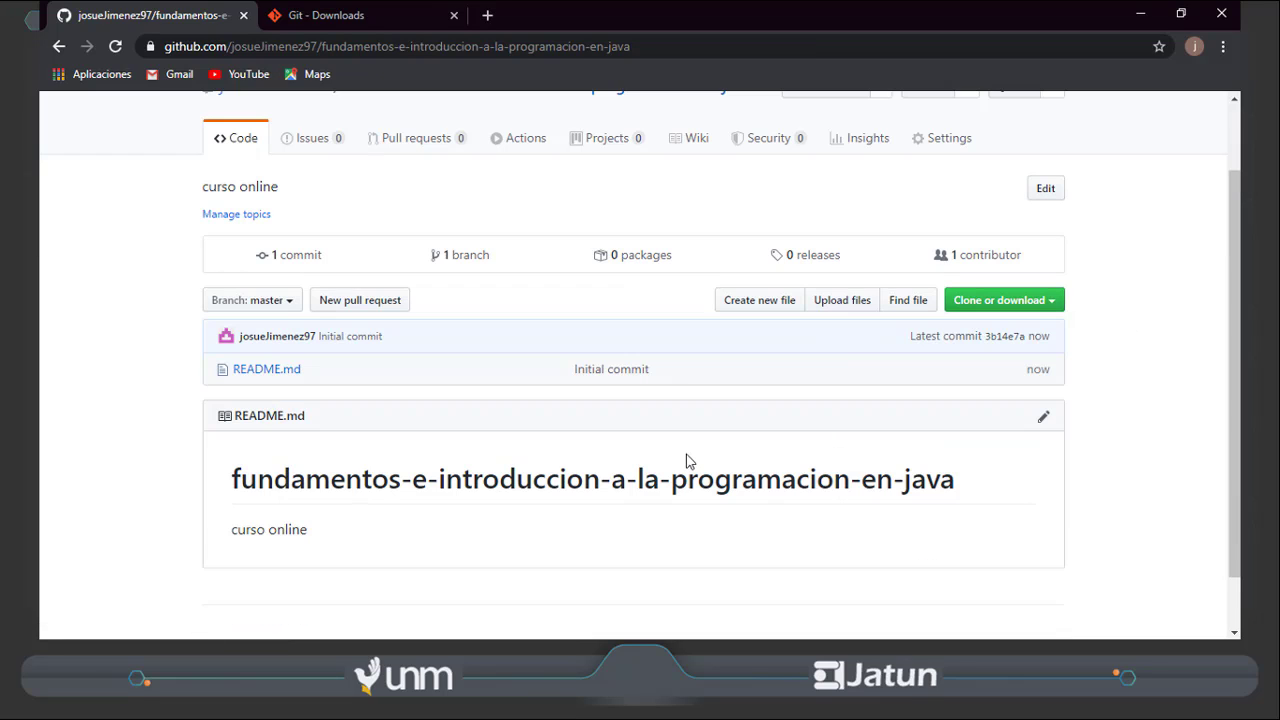
click(843, 300)
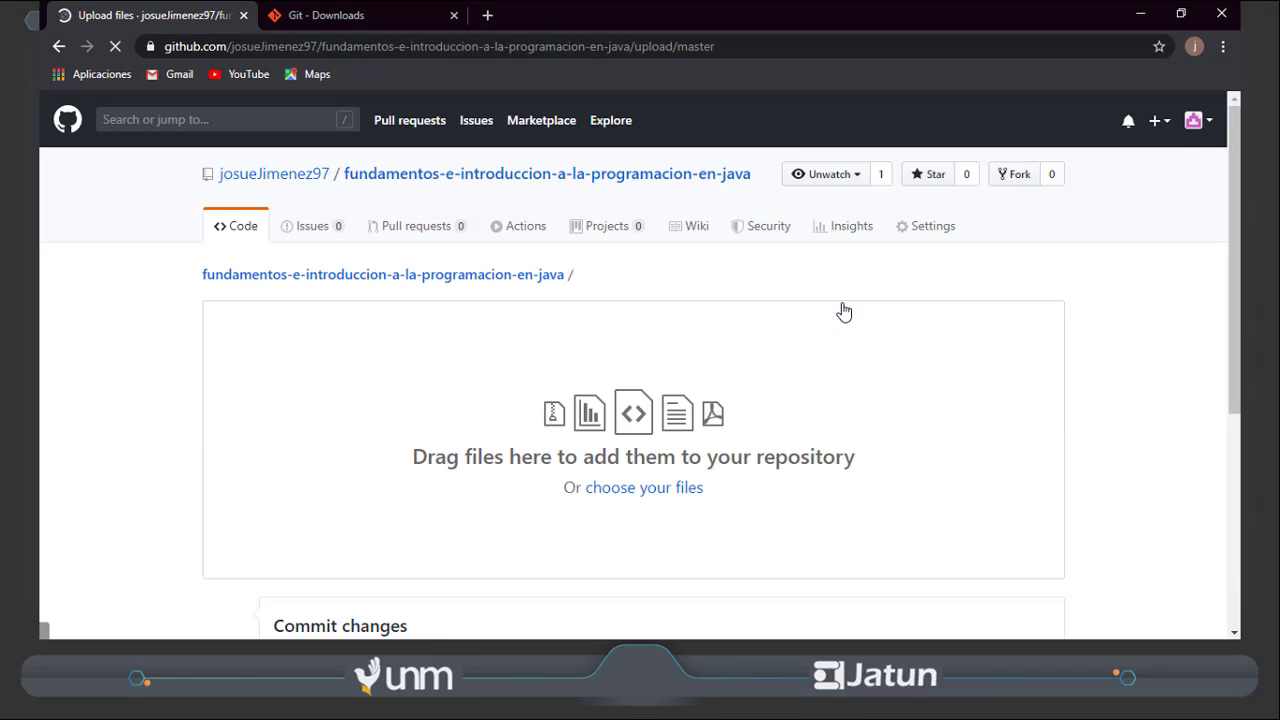
scroll(748, 328, down, 3)
scroll(748, 328, up, 1)
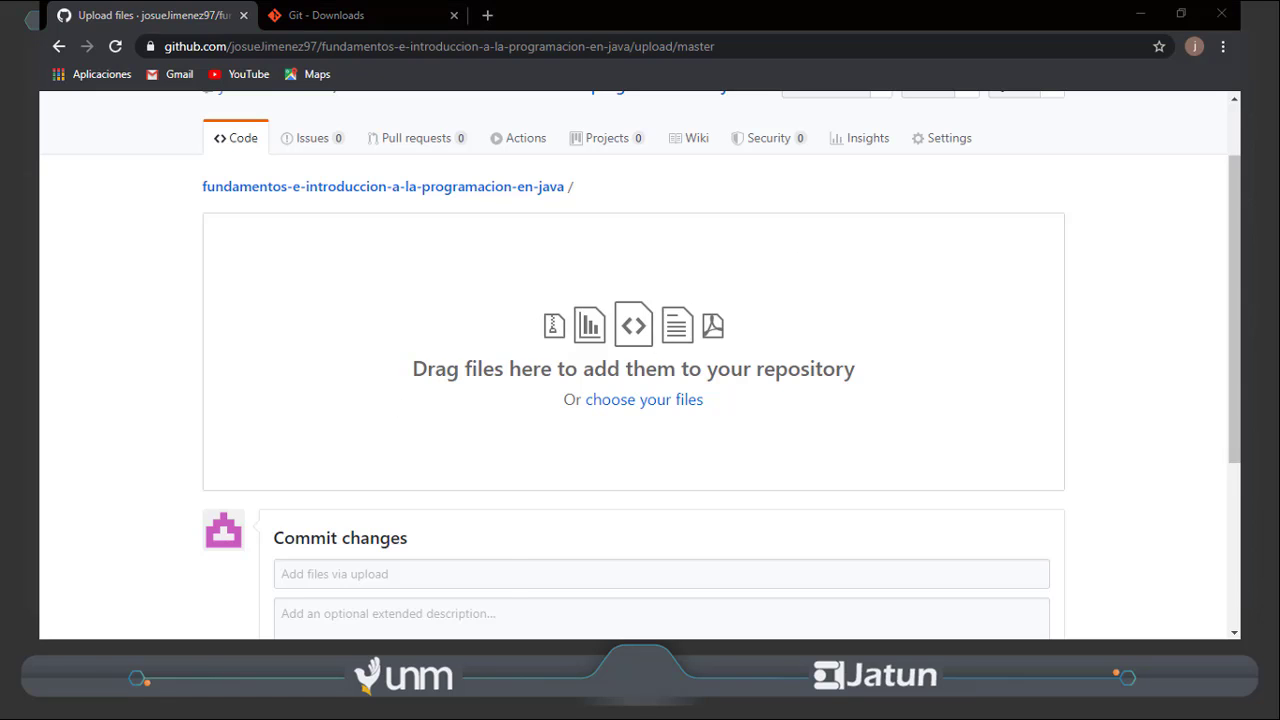
Switch to File Explorer and open the unidad2 folder inside cursoOnlineProgramacionJava
mouse_move(130, 700)
click(160, 580)
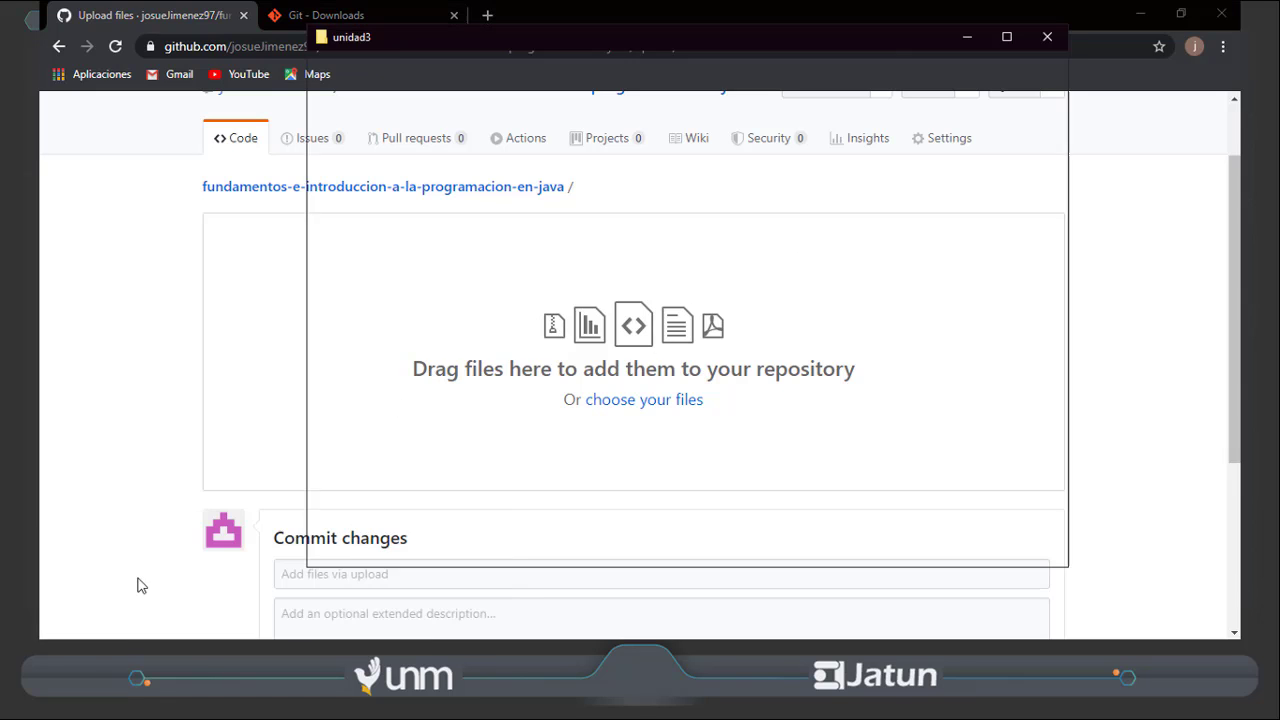
key(alt+Up)
key(Up)
key(Up)
key(Up)
key(Up)
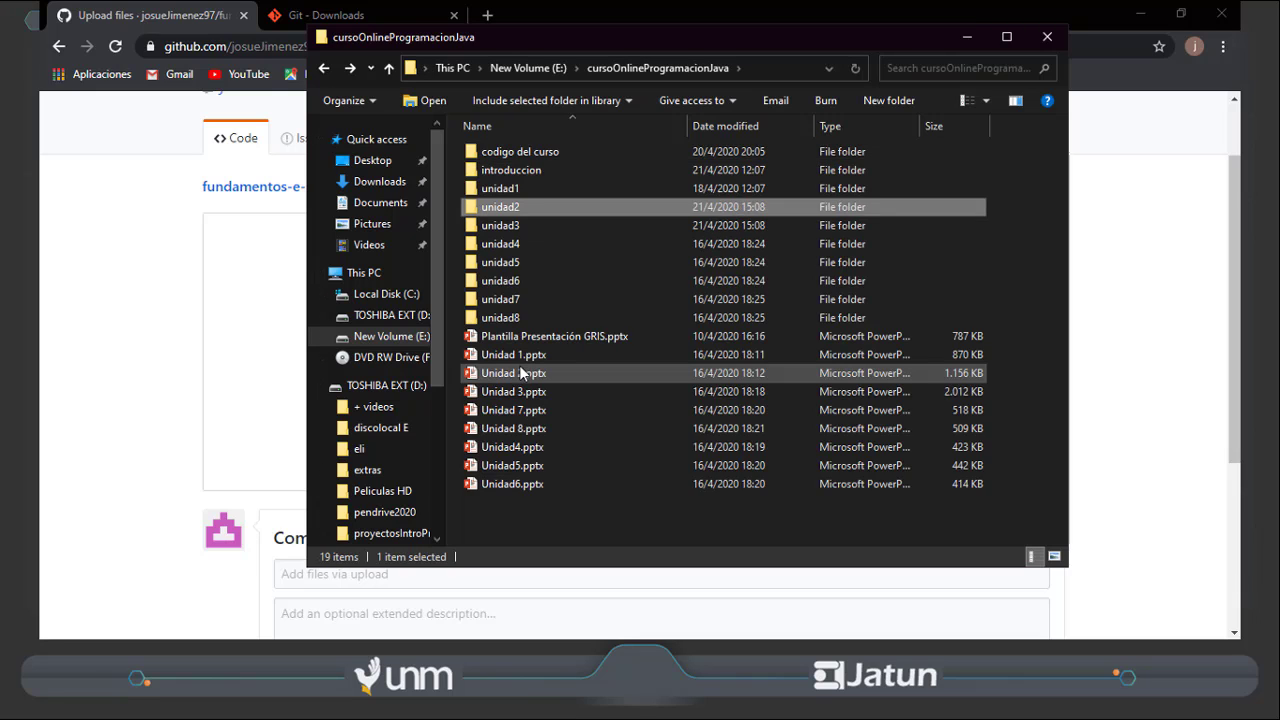
key(Down)
key(Down)
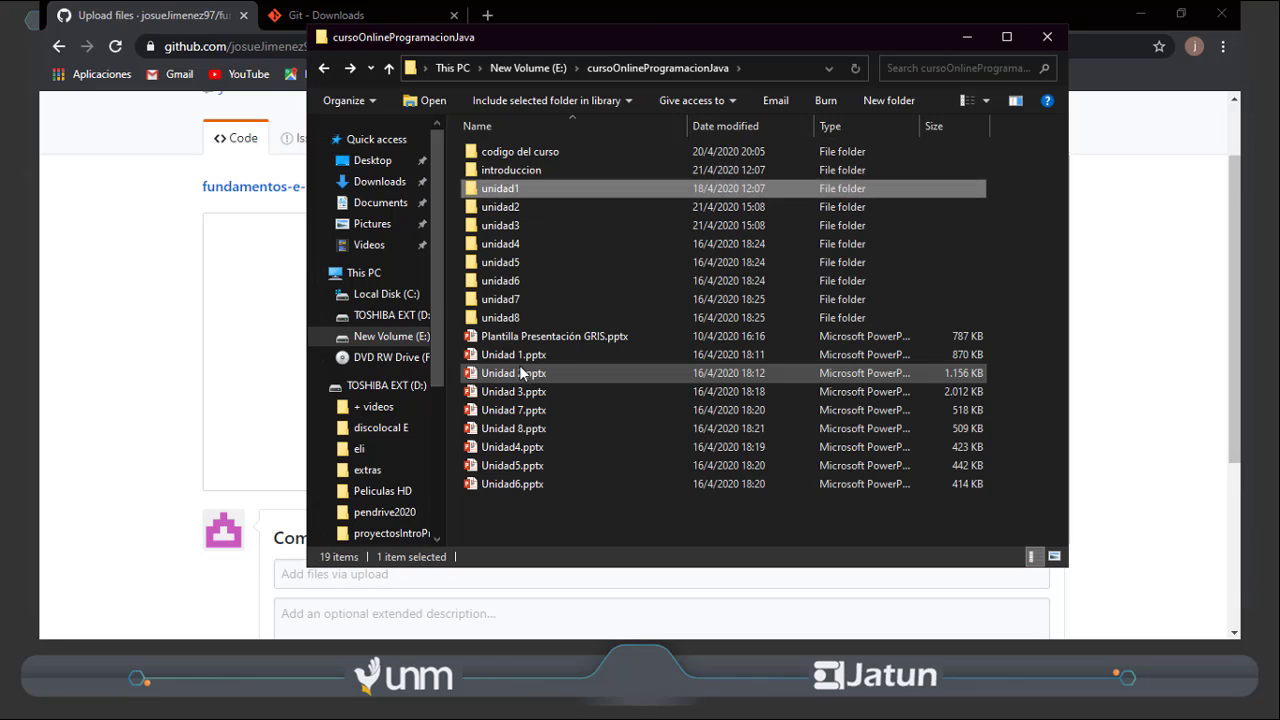
key(Down)
key(Return)
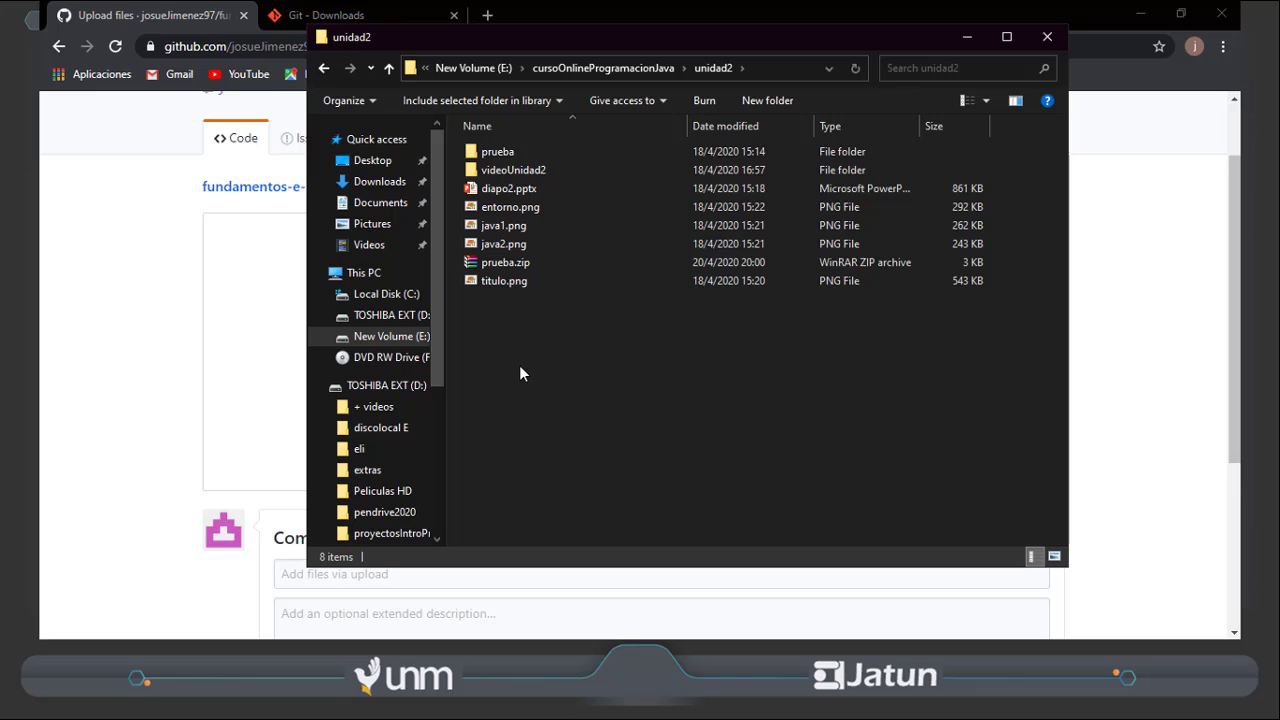
Add the prueba folder to the repository's upload area and review the listed files
click(506, 155)
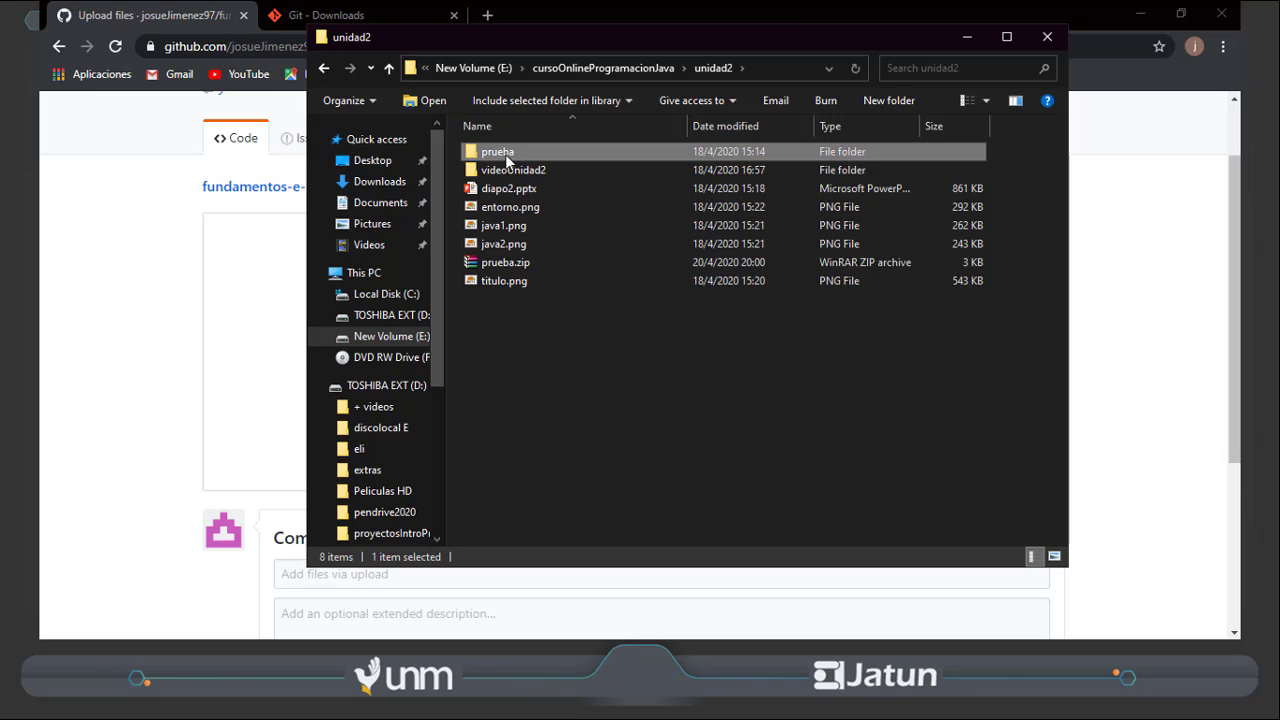
drag(507, 158, 251, 377)
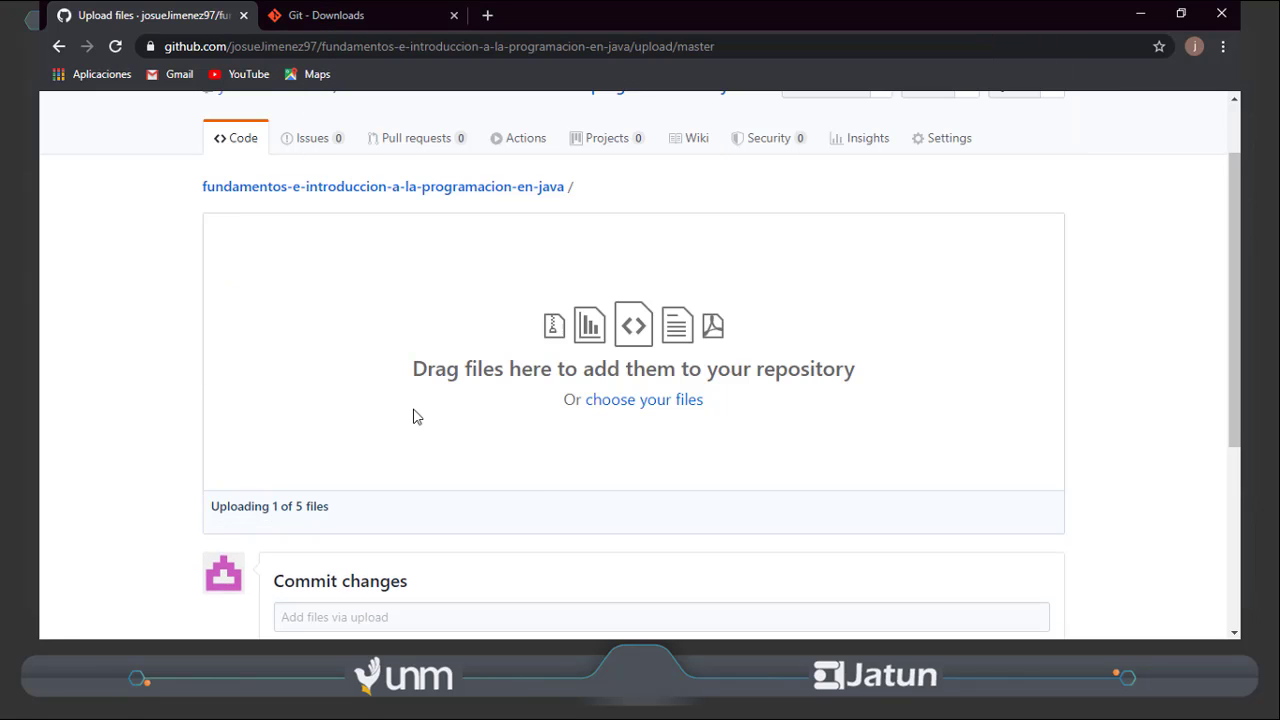
scroll(608, 450, down, 3)
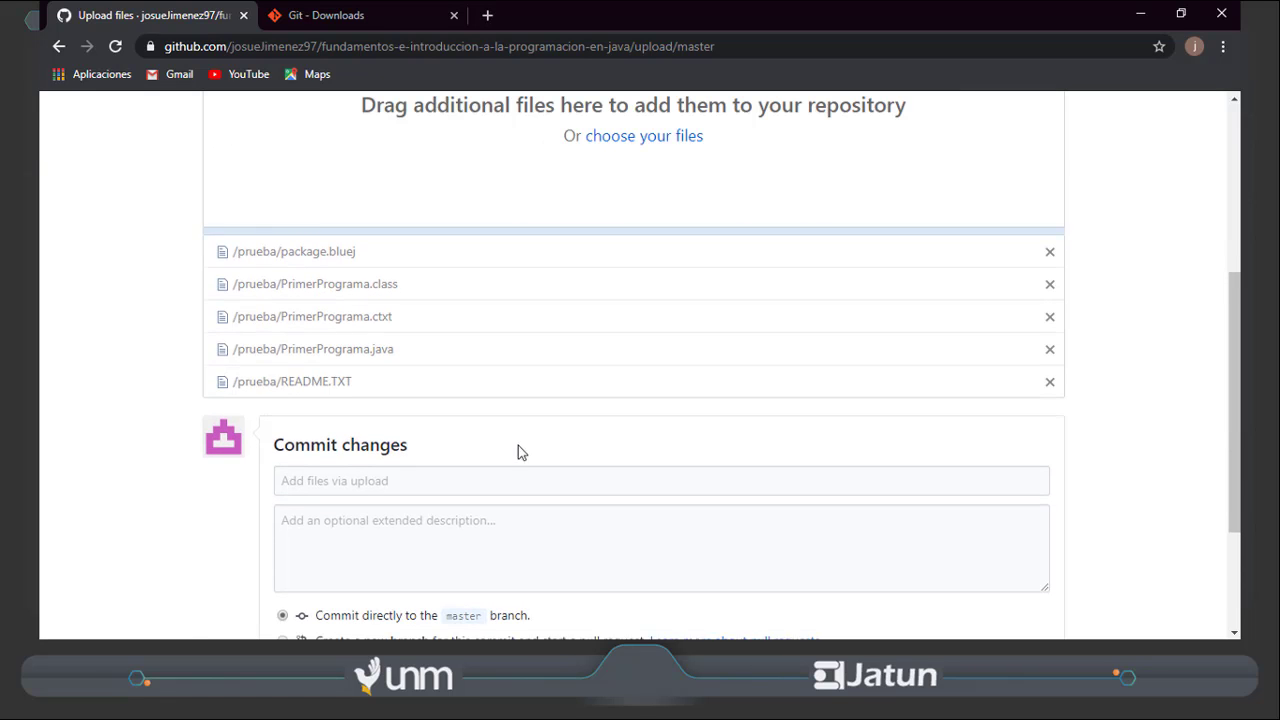
scroll(517, 434, up, 2)
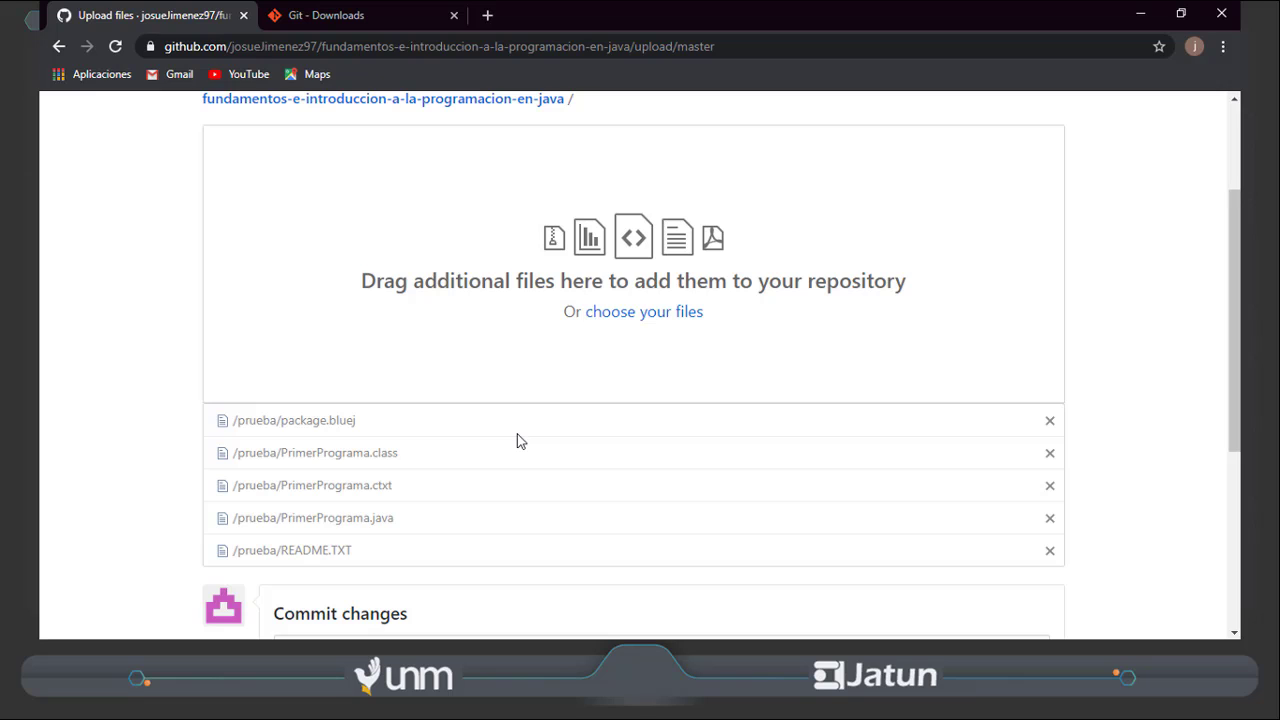
Commit the uploaded files directly to the master branch with the extended description "primer commit"
scroll(608, 396, down, 3)
scroll(440, 358, down, 1)
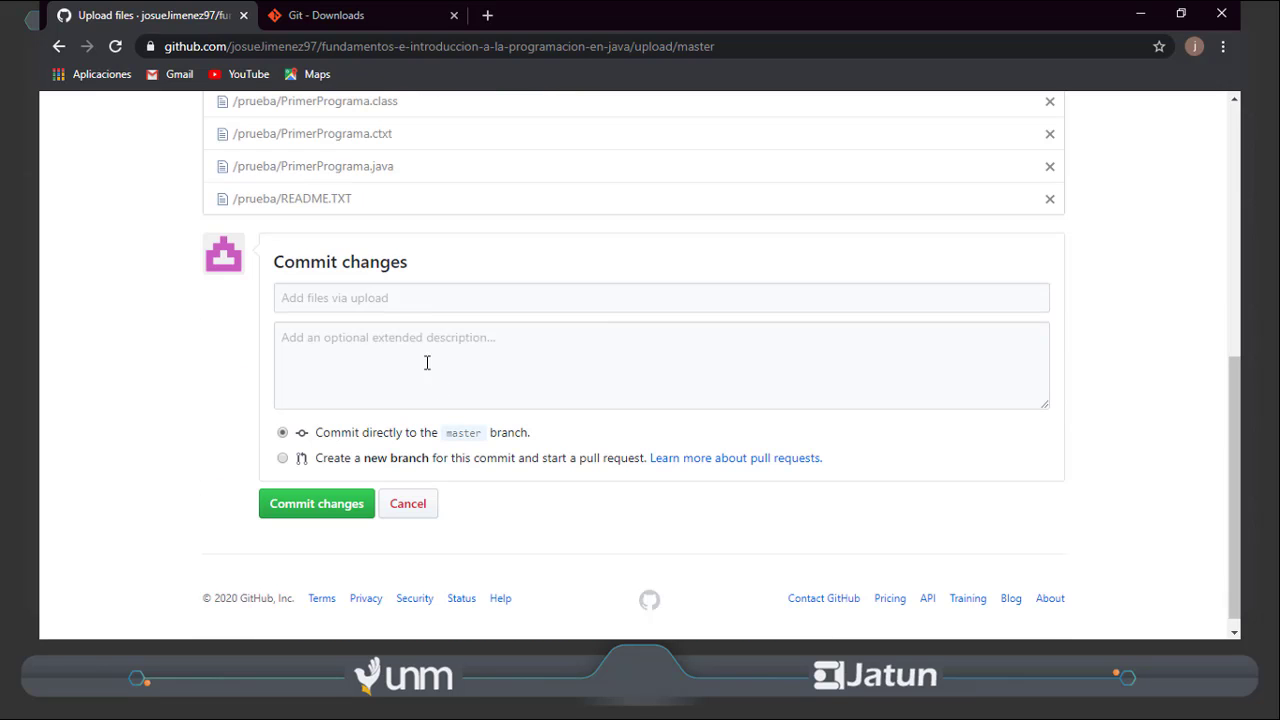
click(381, 351)
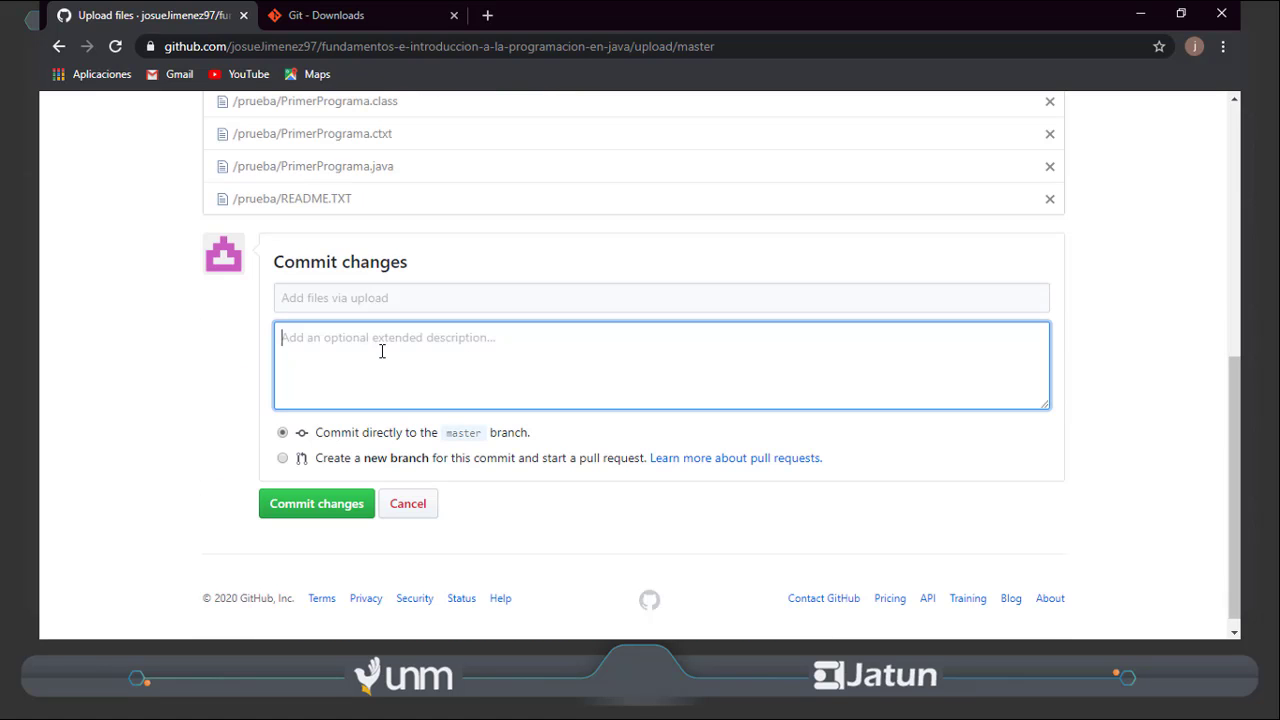
text(pri)
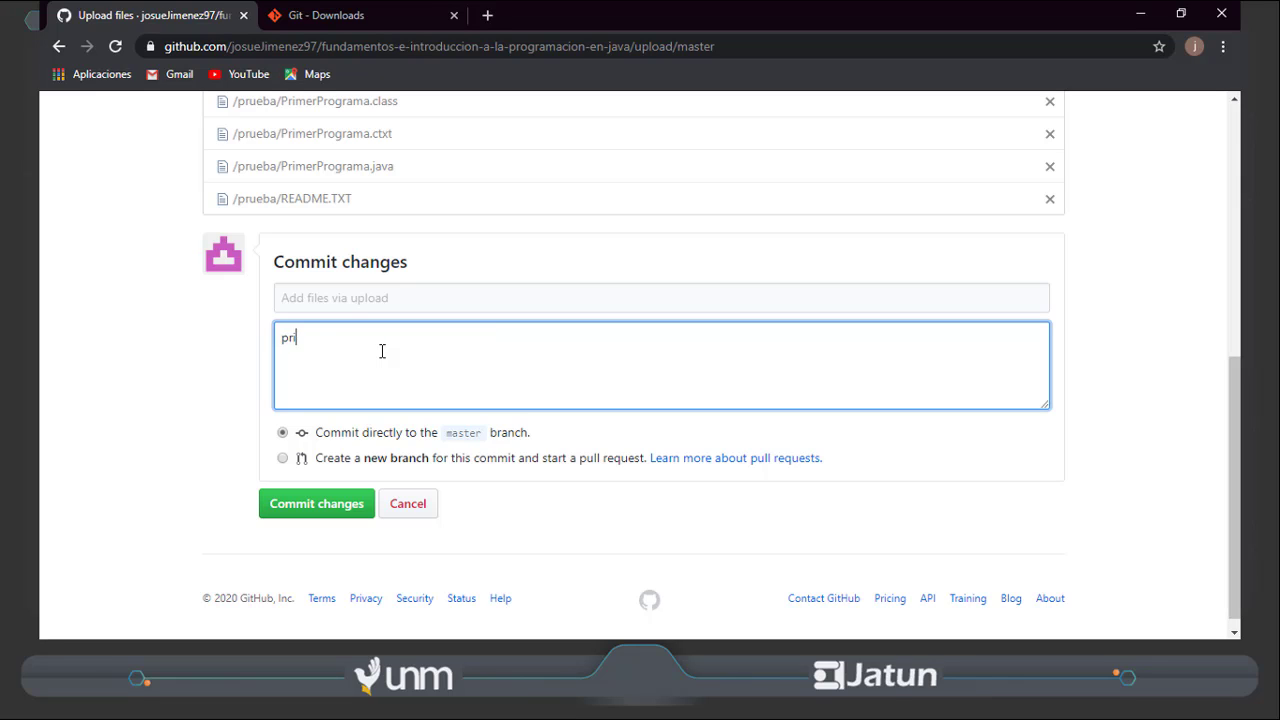
text(mer co)
key(BackSpace)
key(BackSpace)
text(commit)
click(294, 505)
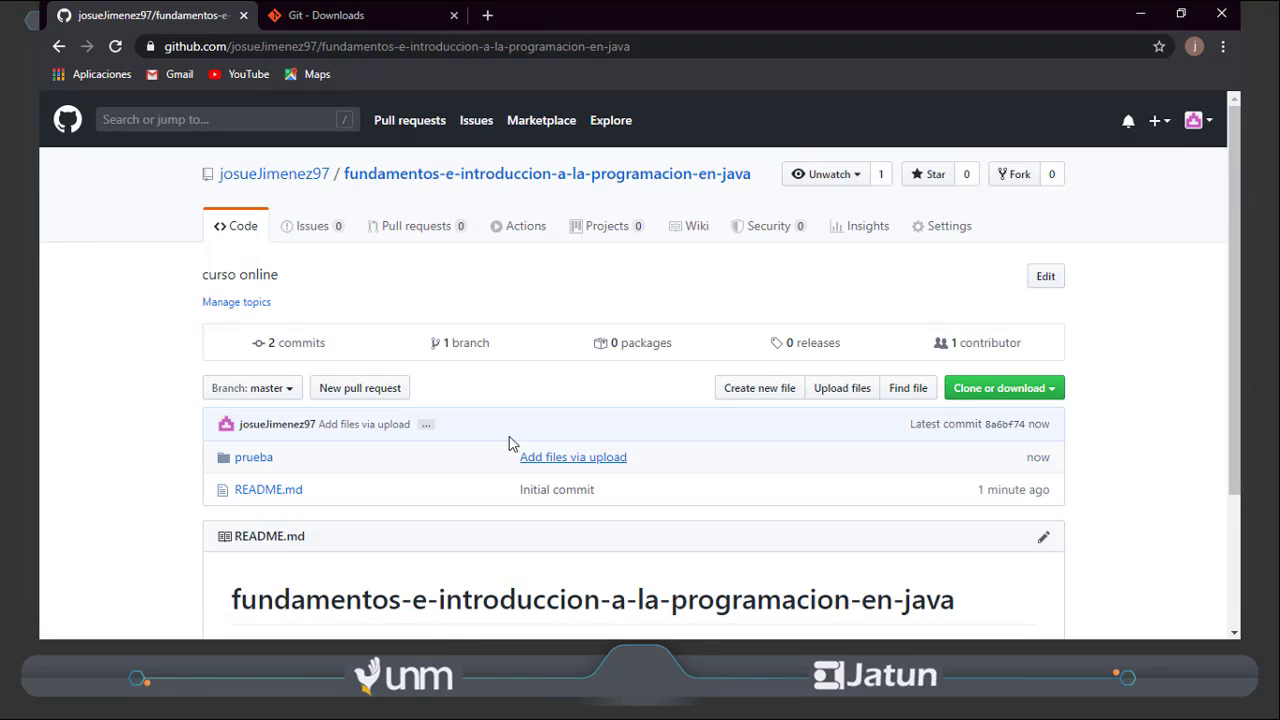
Examine the uploaded files inside the repository's prueba folder and return to the repository's main page
scroll(480, 480, down, 2)
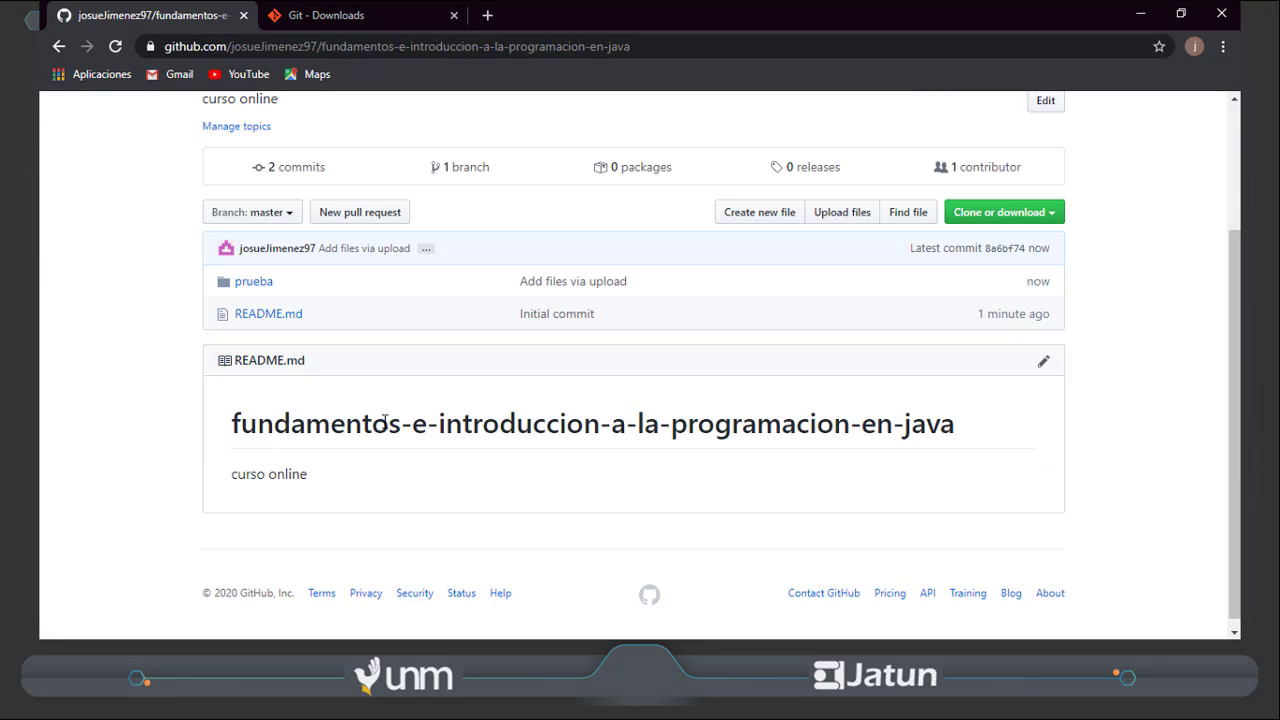
click(253, 284)
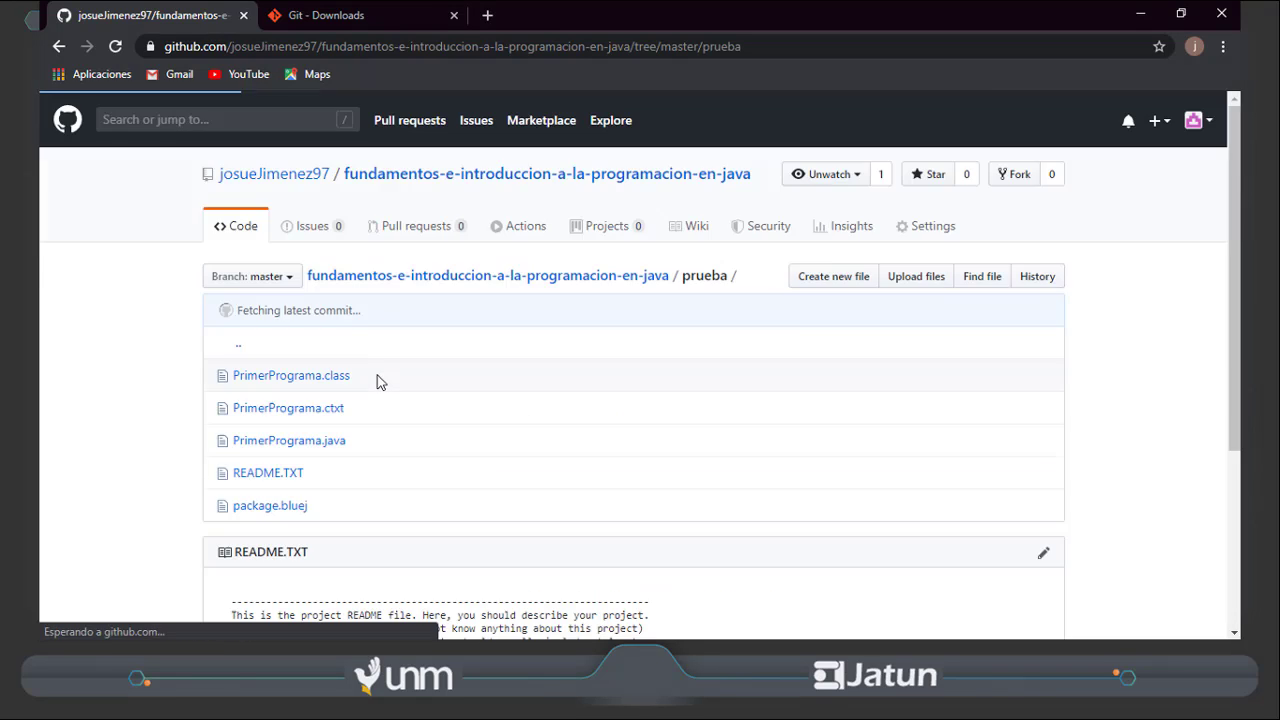
scroll(290, 428, down, 2)
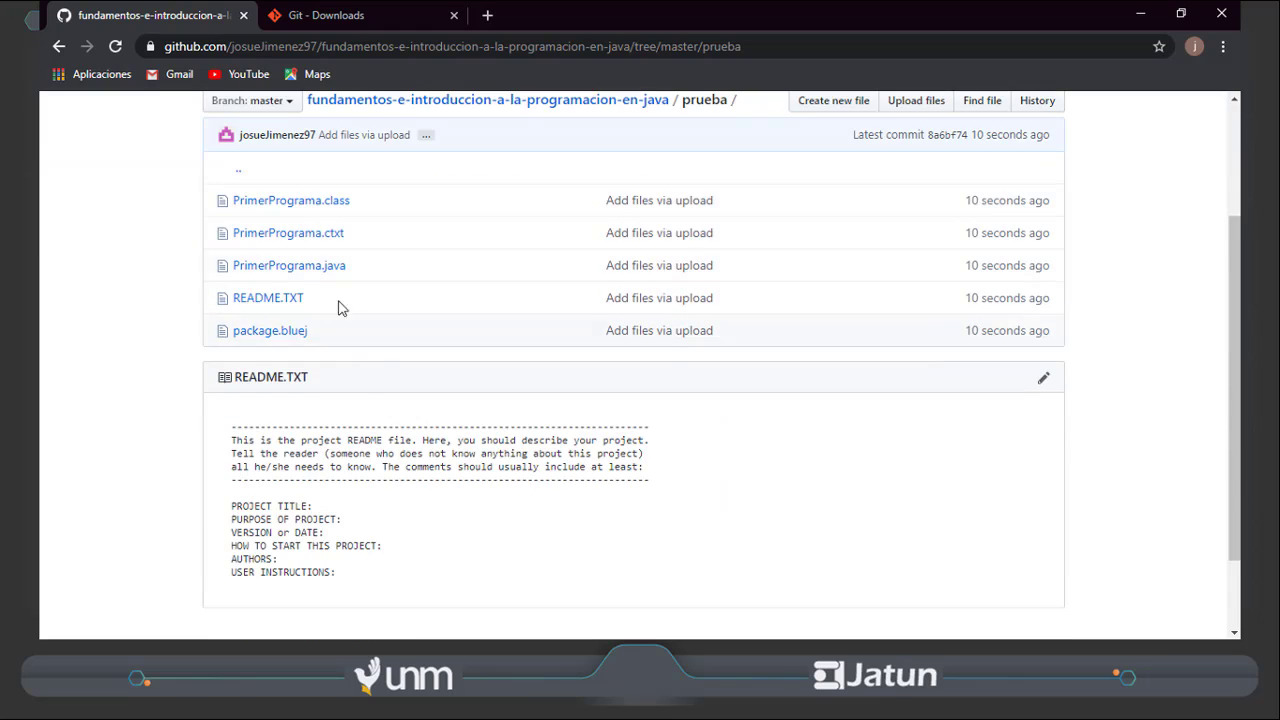
scroll(314, 277, up, 2)
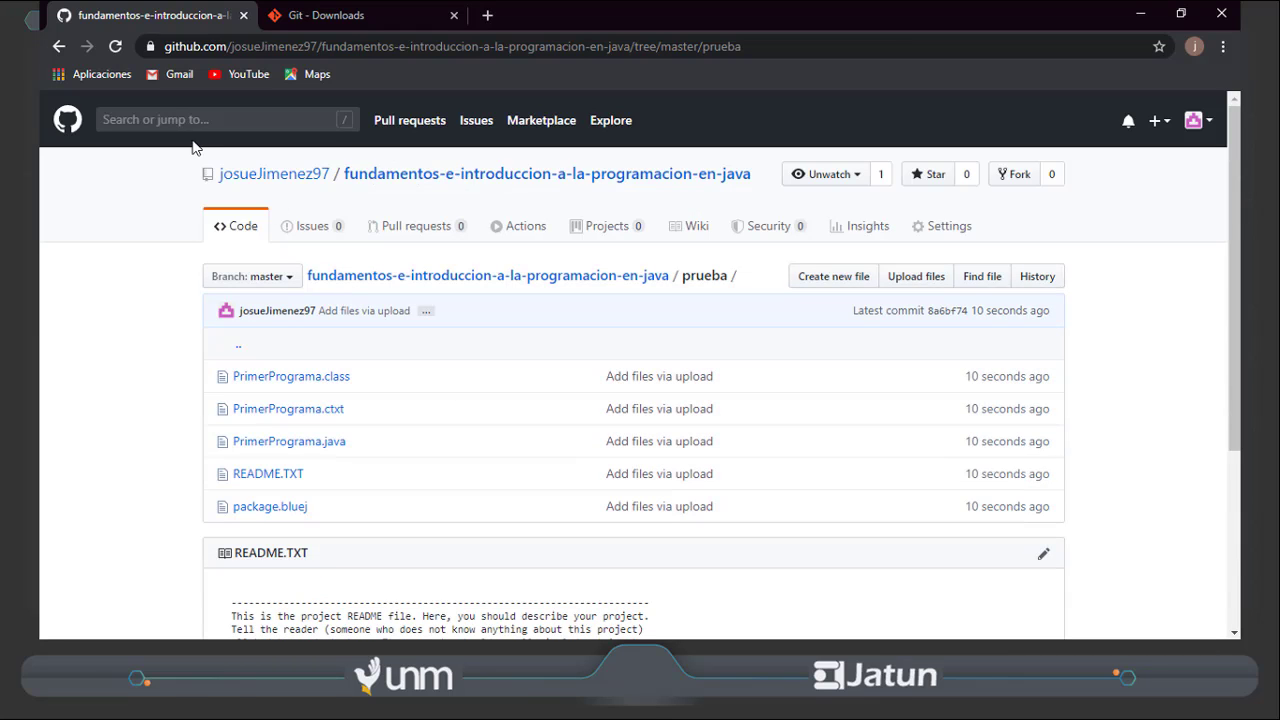
click(59, 46)
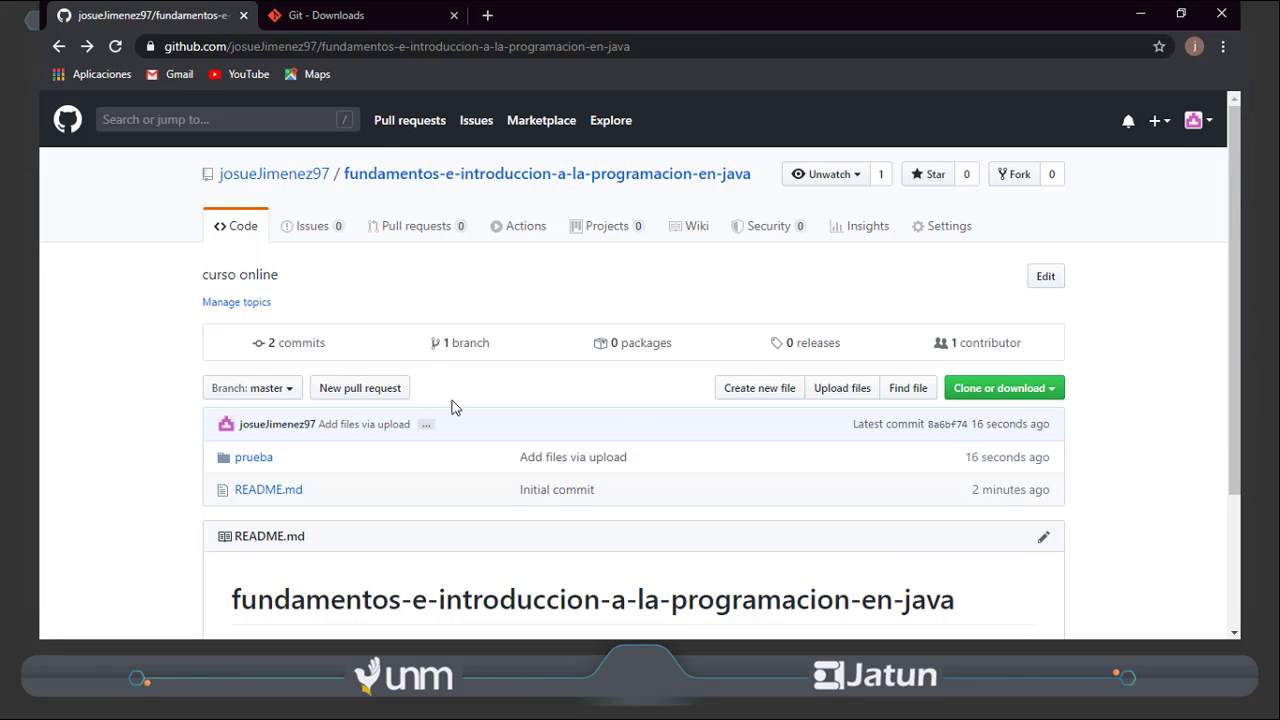
Switch to the Git downloads page and examine its address, git-scm.com/downloads, and the Windows download option
click(360, 17)
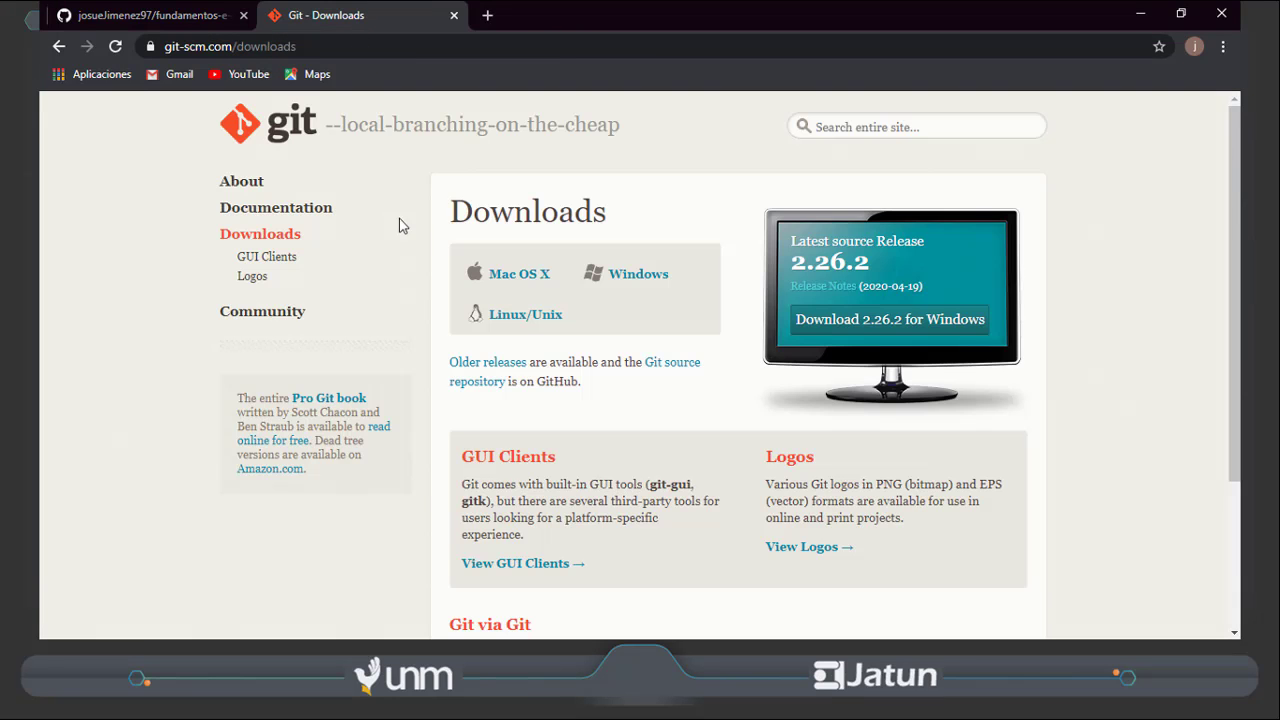
drag(327, 46, 164, 46)
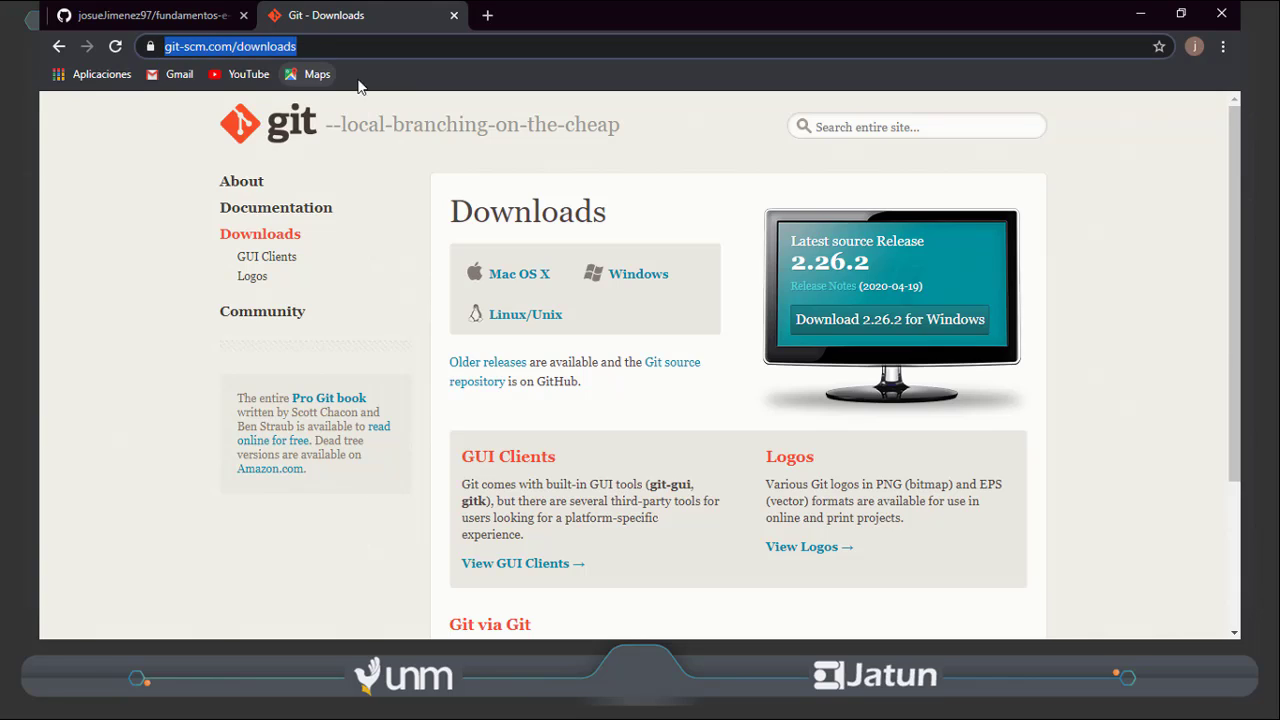
click(380, 228)
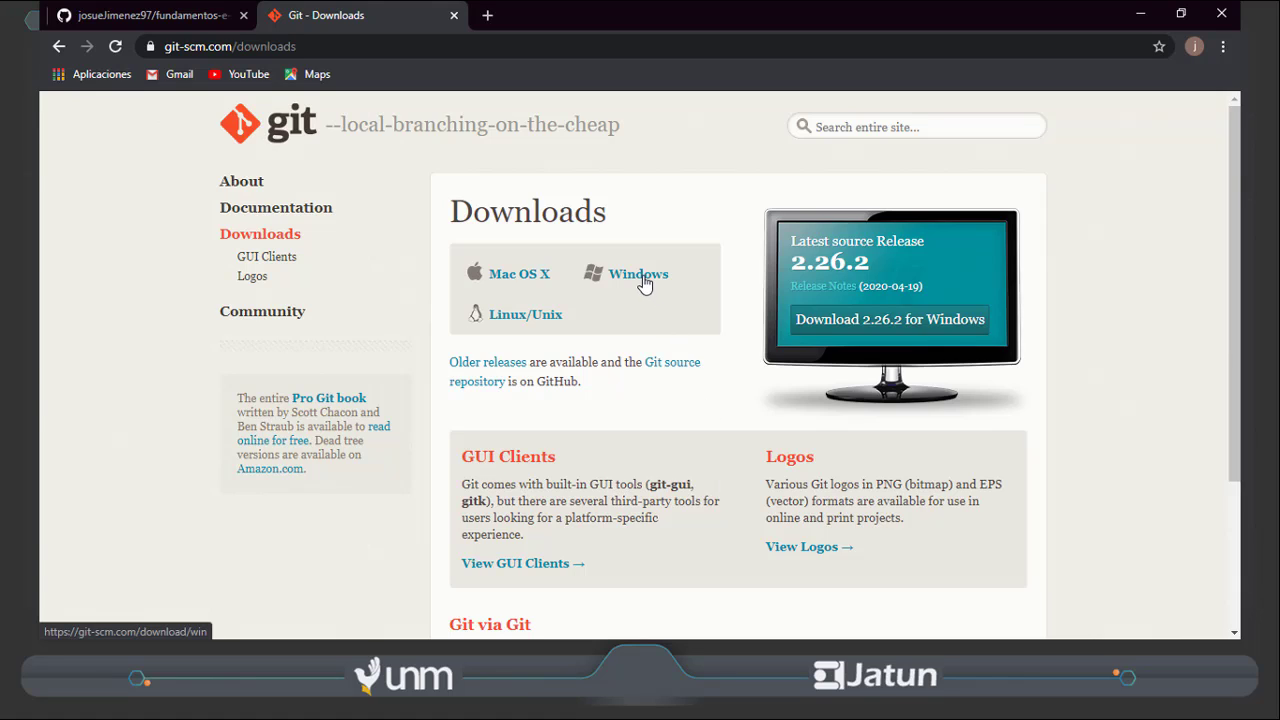
Minimize the browser, move the Git-2.26.0-64-bit.exe installer to a clear spot on the desktop, and run it
click(1135, 15)
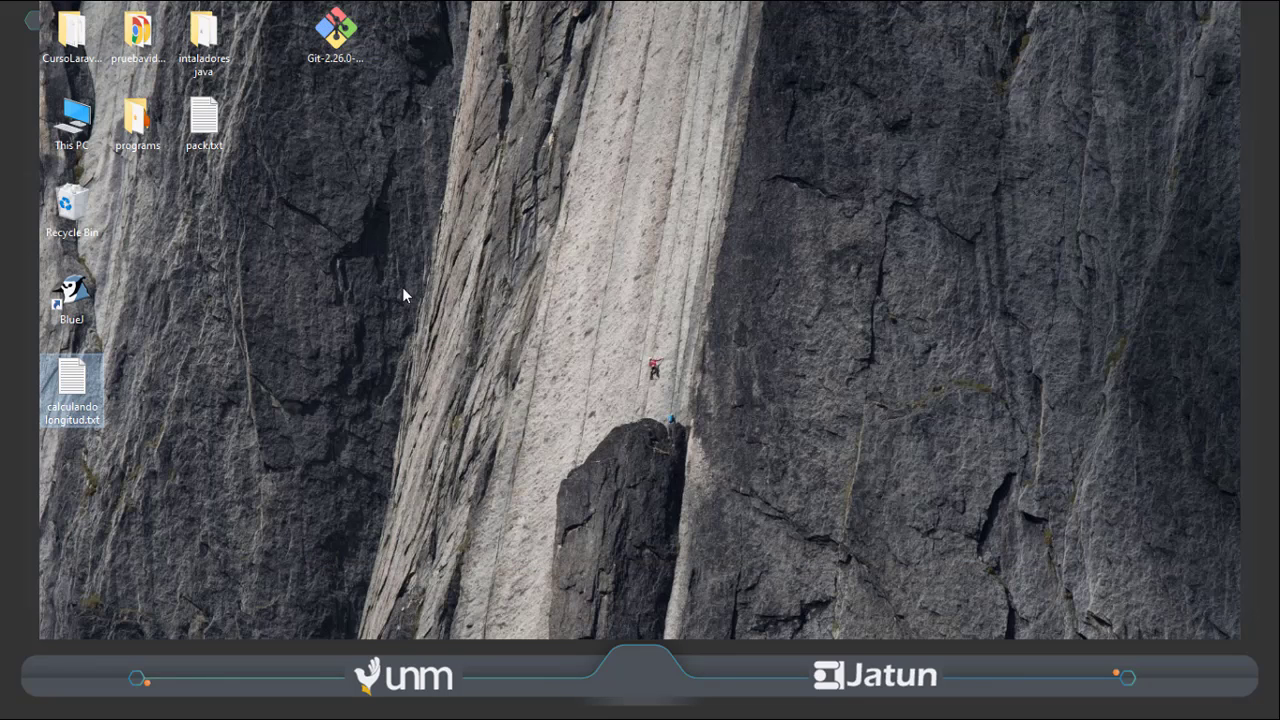
drag(367, 47, 430, 158)
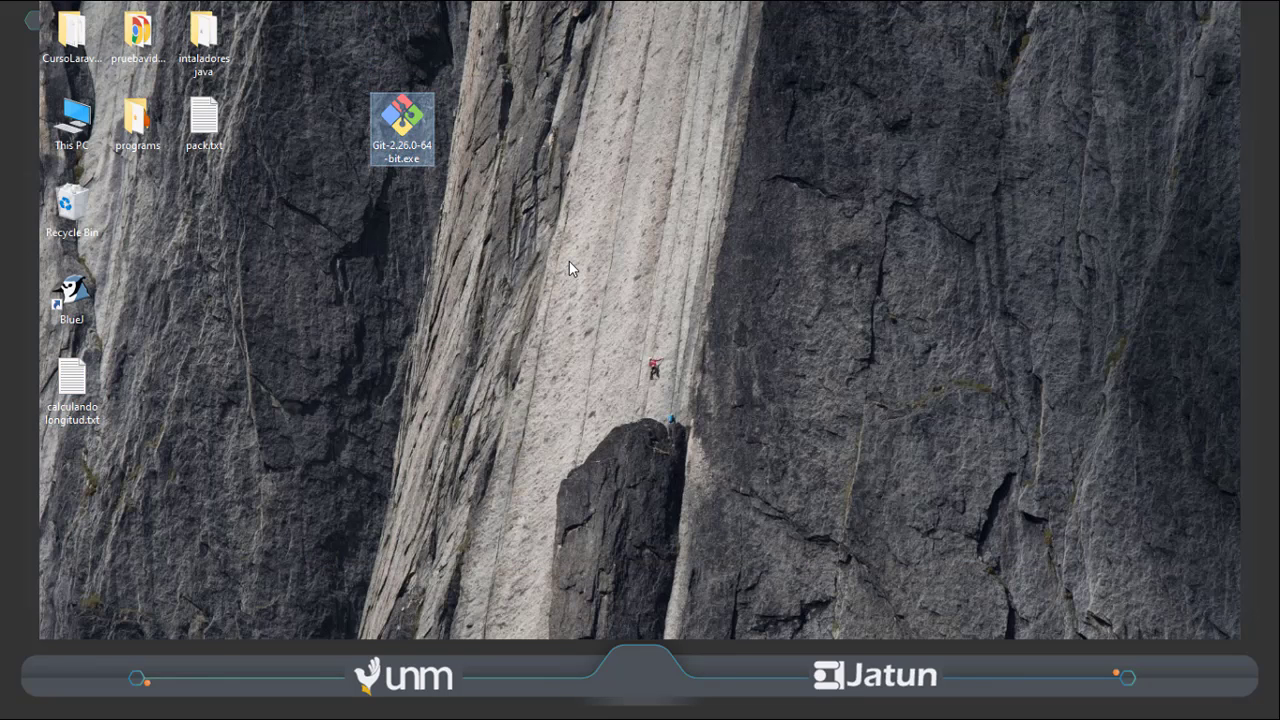
double_click(388, 133)
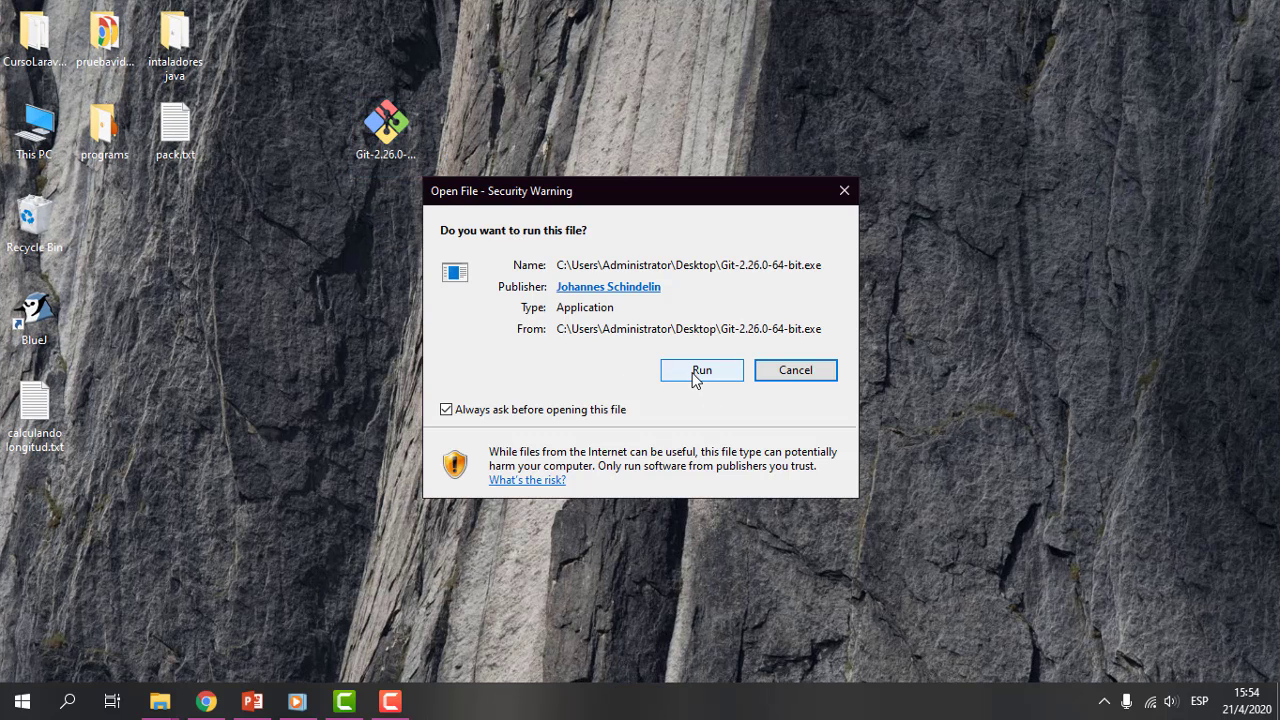
click(701, 371)
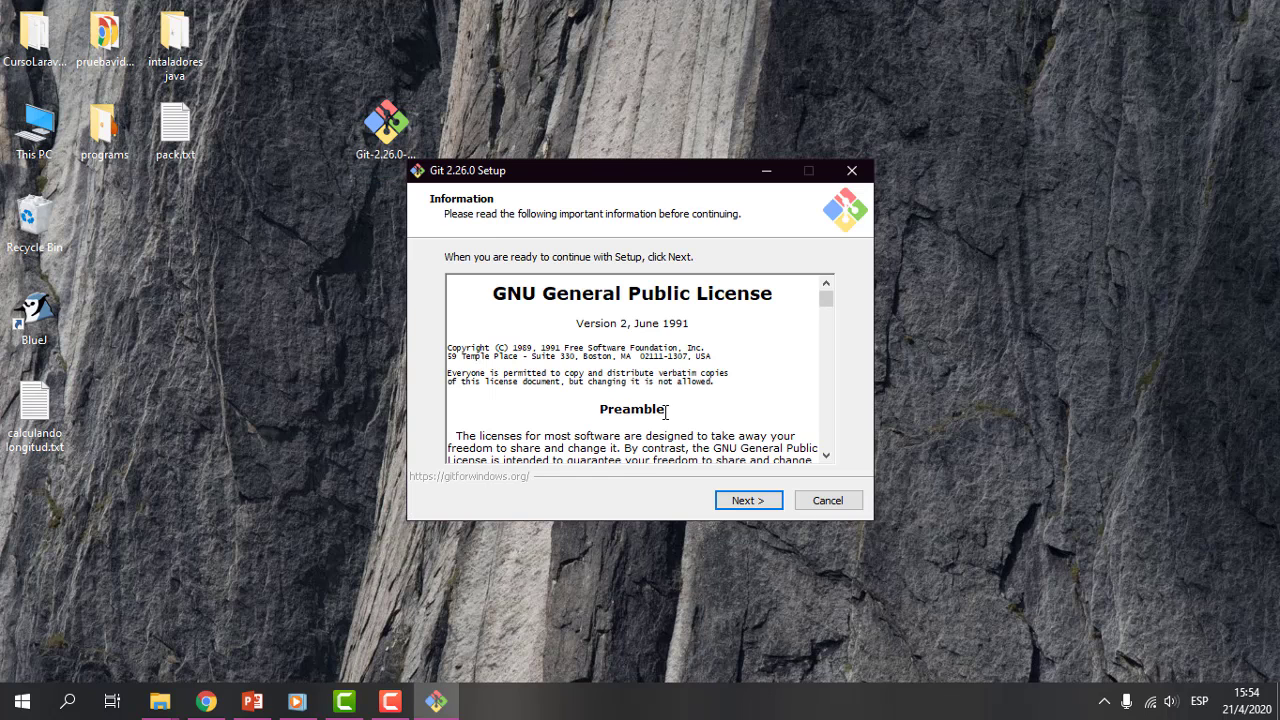
Proceed past the GNU General Public License and choose the existing C:\Program Files\Git folder as the install destination
scroll(630, 415, down, 6)
click(740, 499)
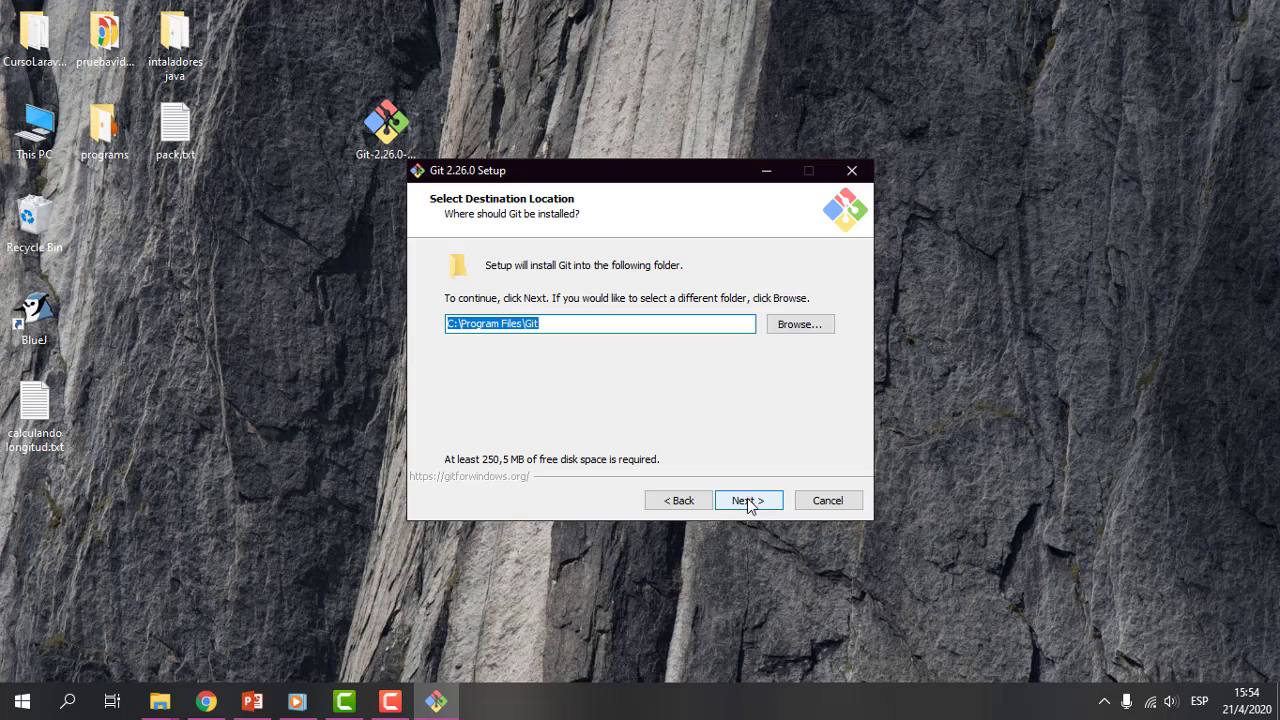
click(745, 504)
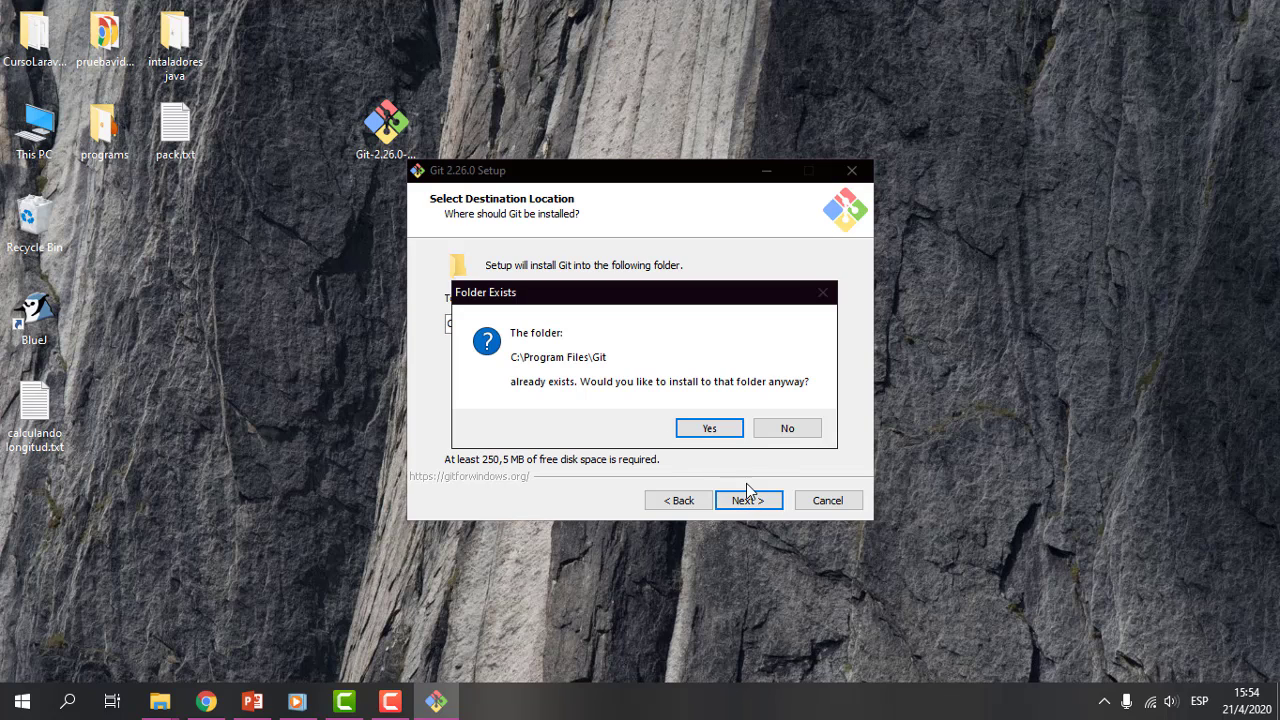
click(724, 430)
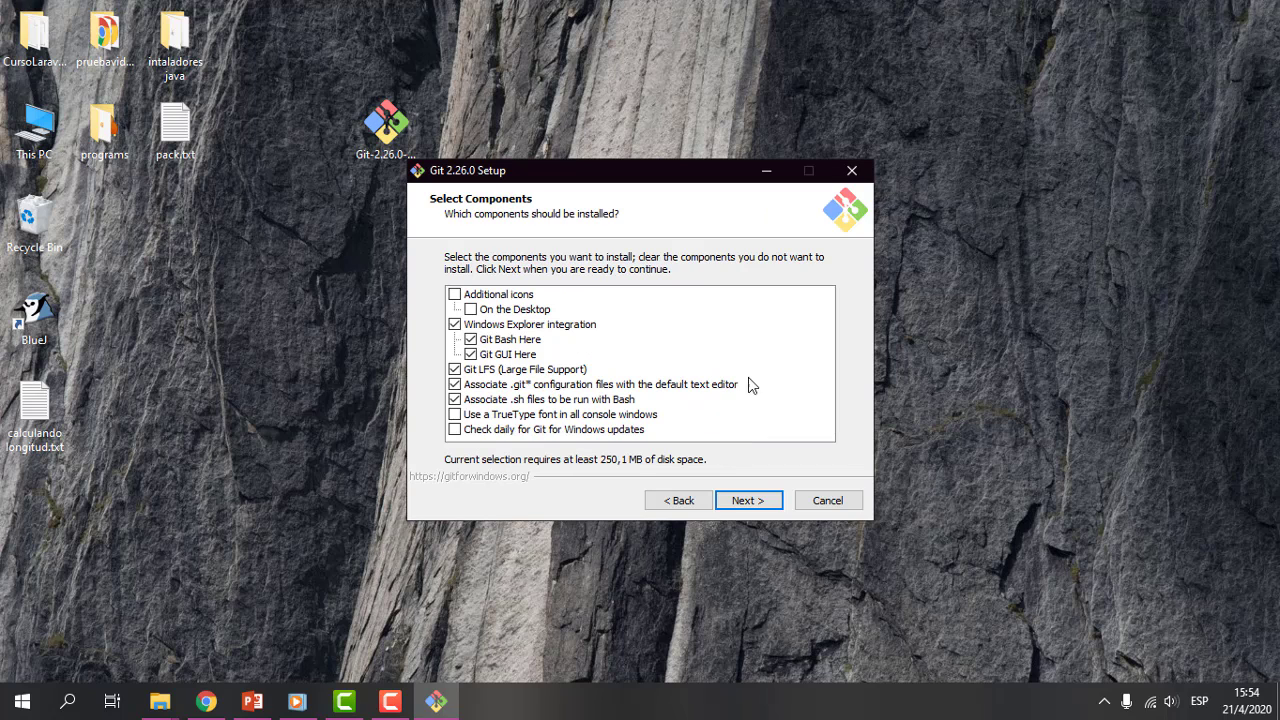
Keep the default components, the Git Start Menu folder and Vim as Git's default editor
click(752, 505)
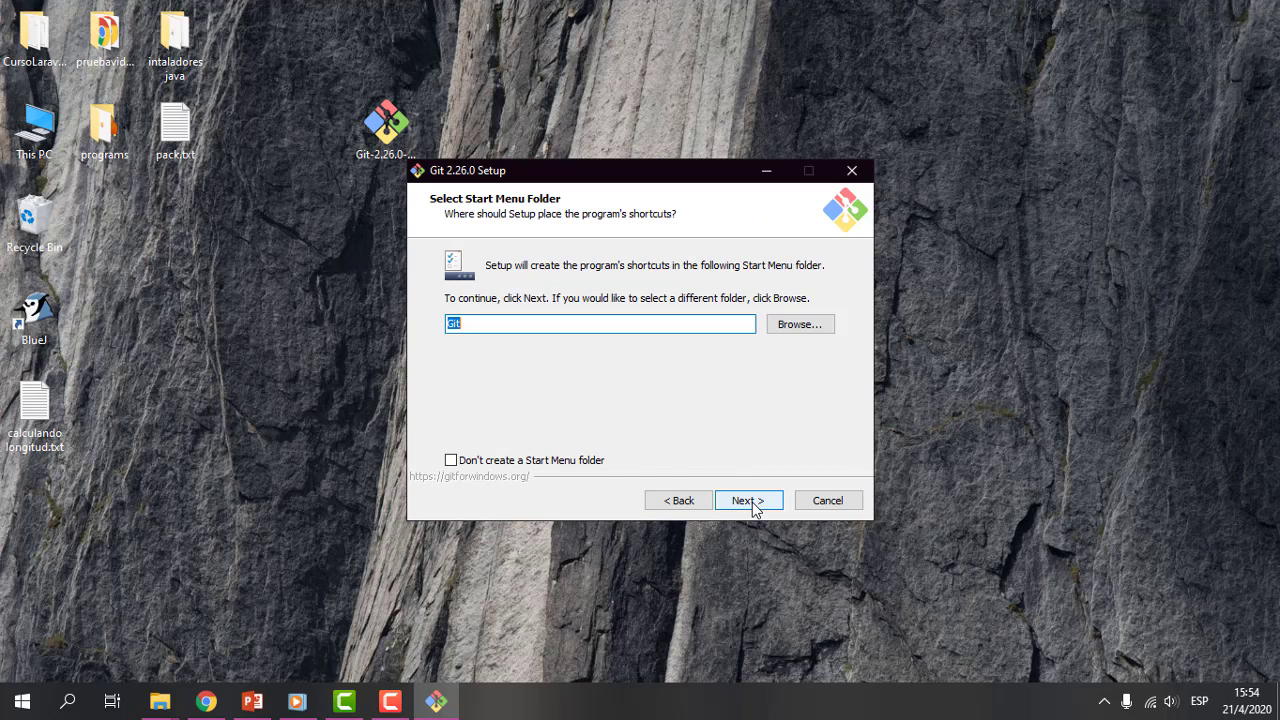
click(752, 504)
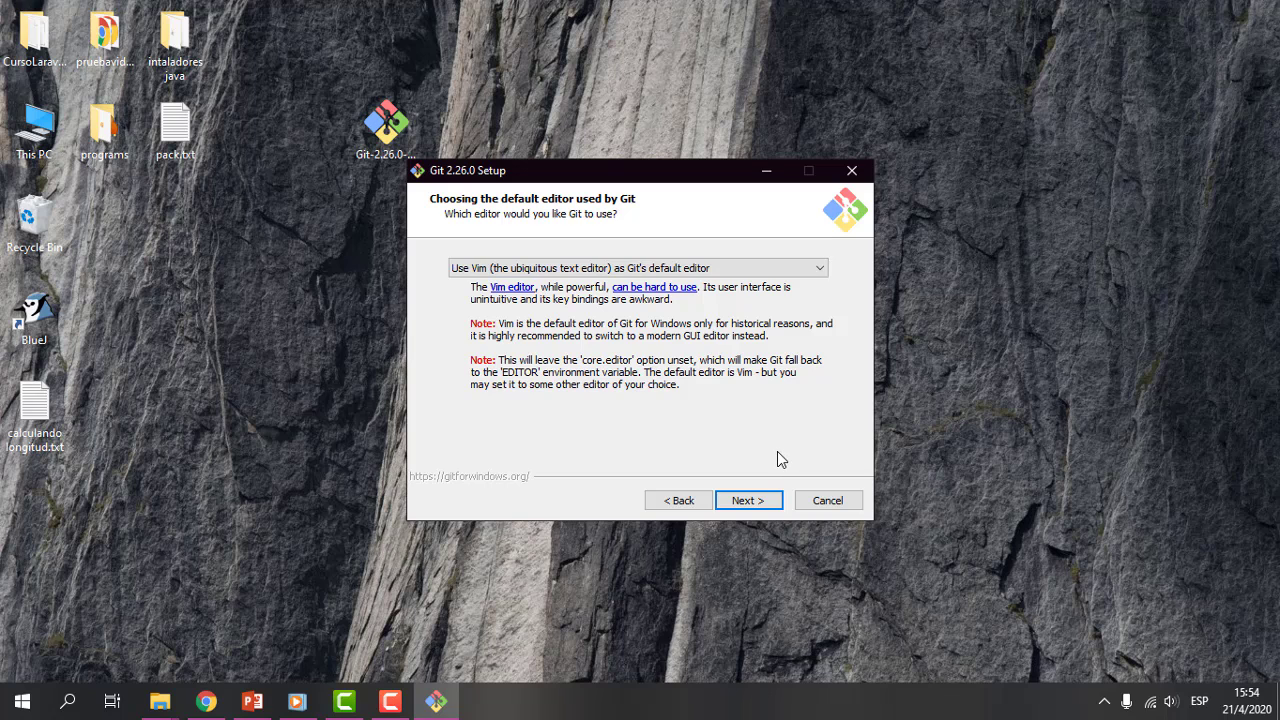
click(765, 498)
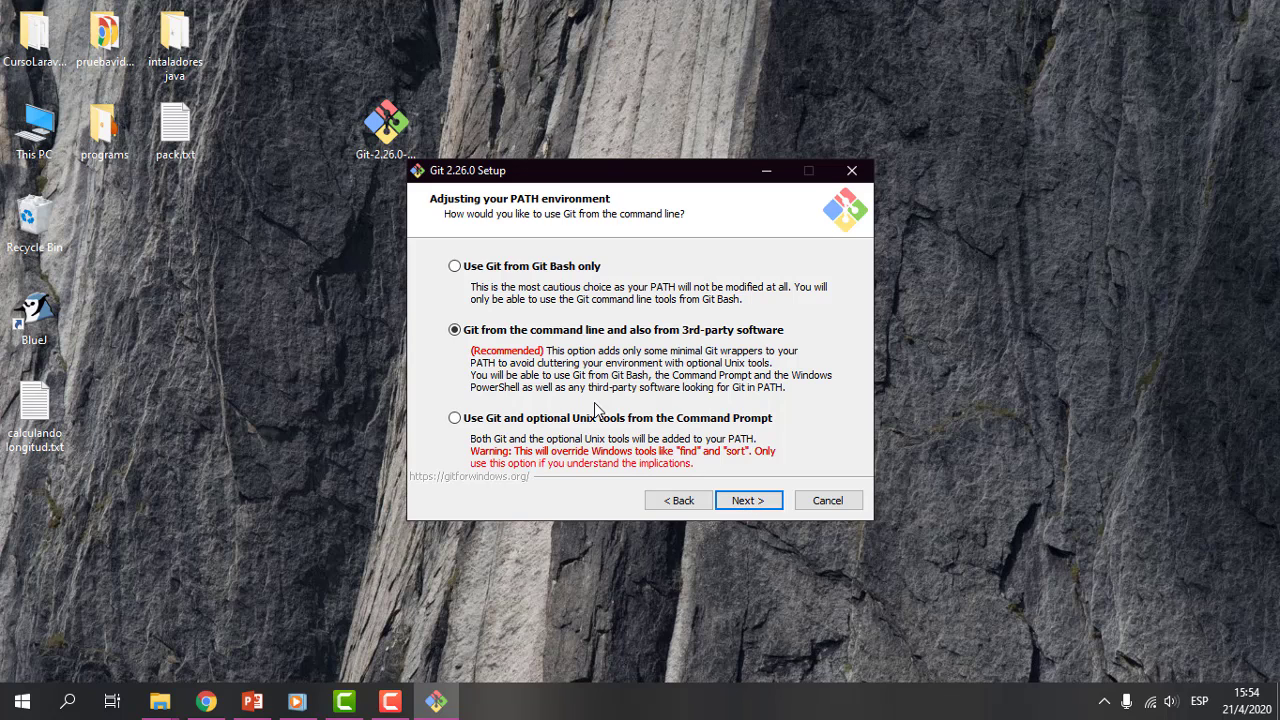
Install Git with command-line and 3rd-party PATH access, OpenSSL, Windows-style checkout with Unix-style commits, MinTTY and the default extra options
click(748, 505)
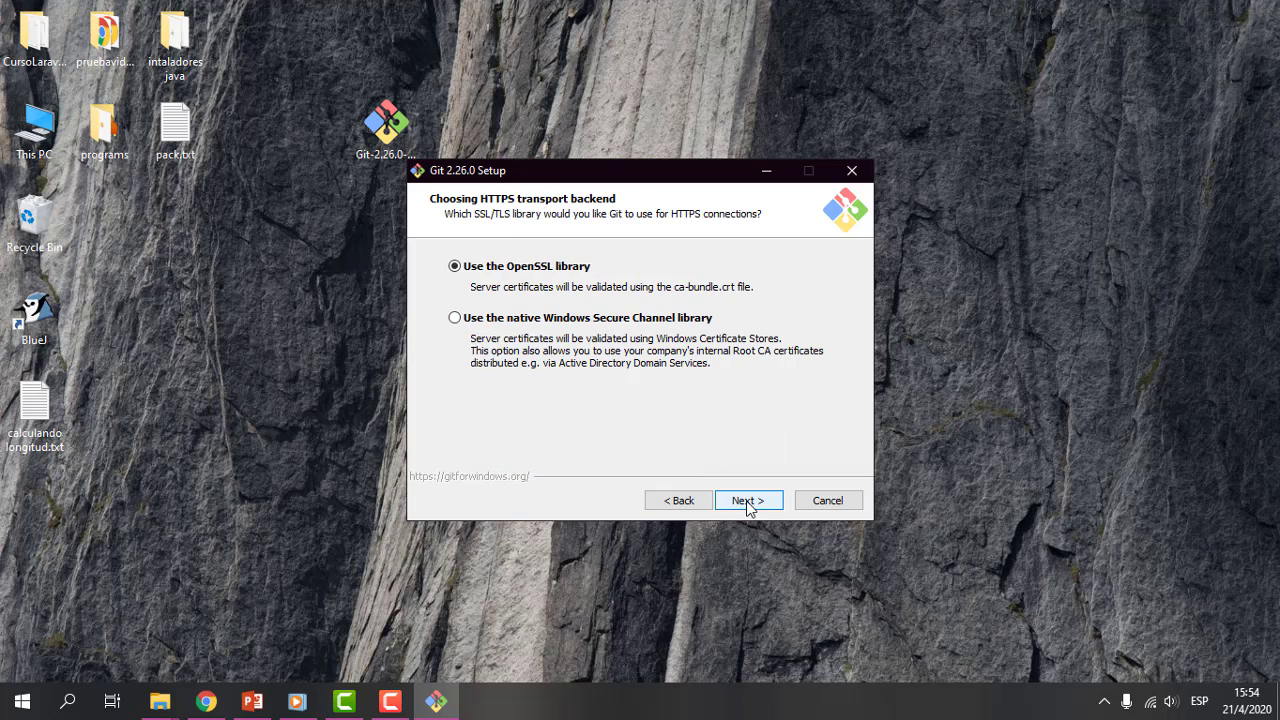
click(748, 505)
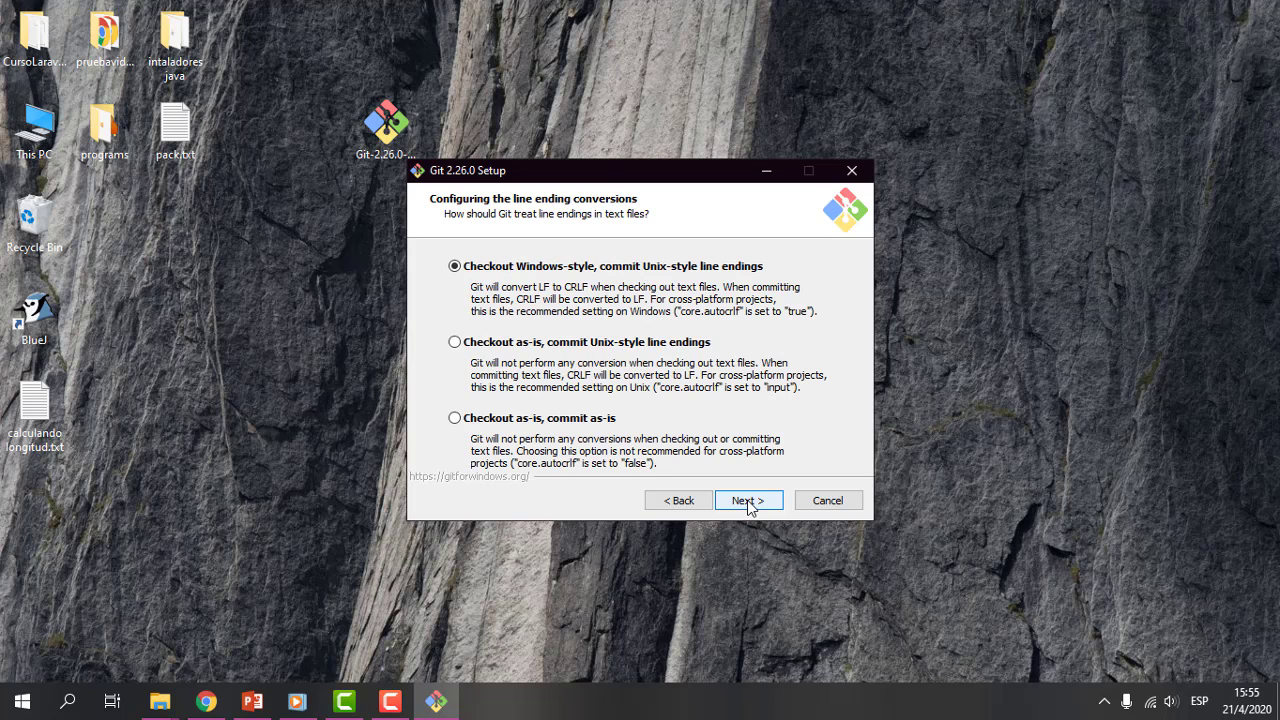
click(748, 505)
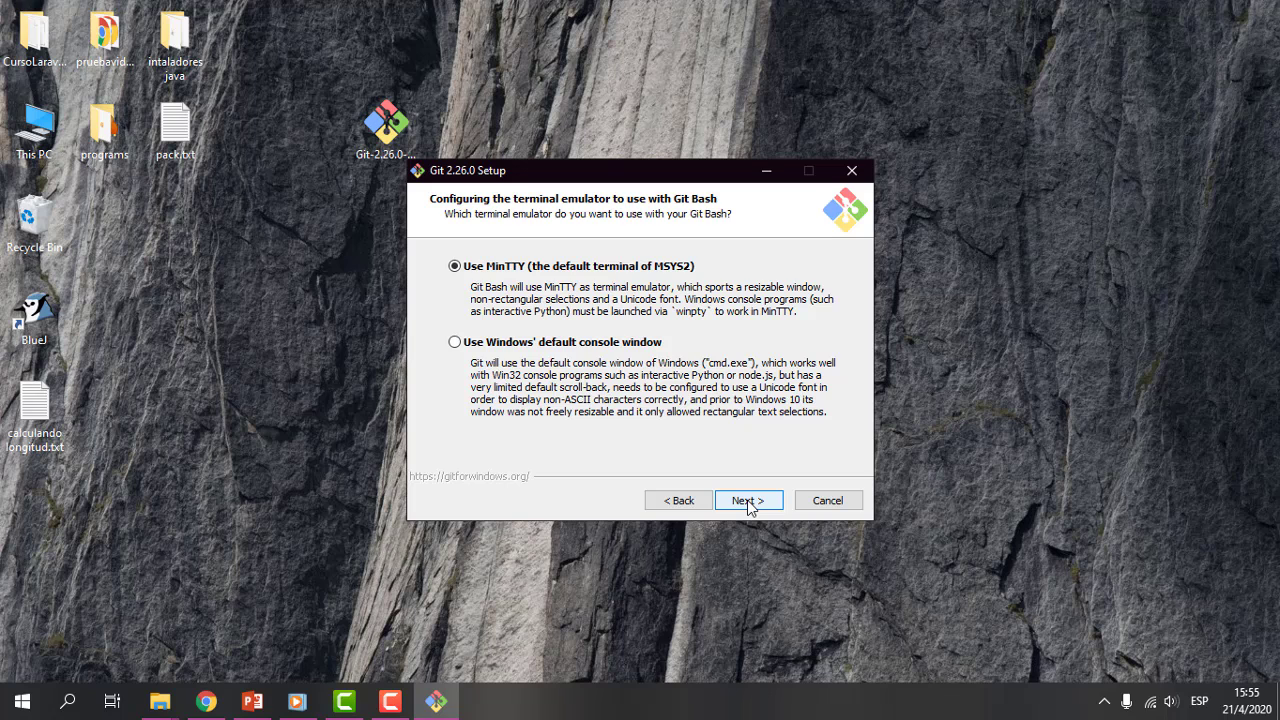
click(750, 506)
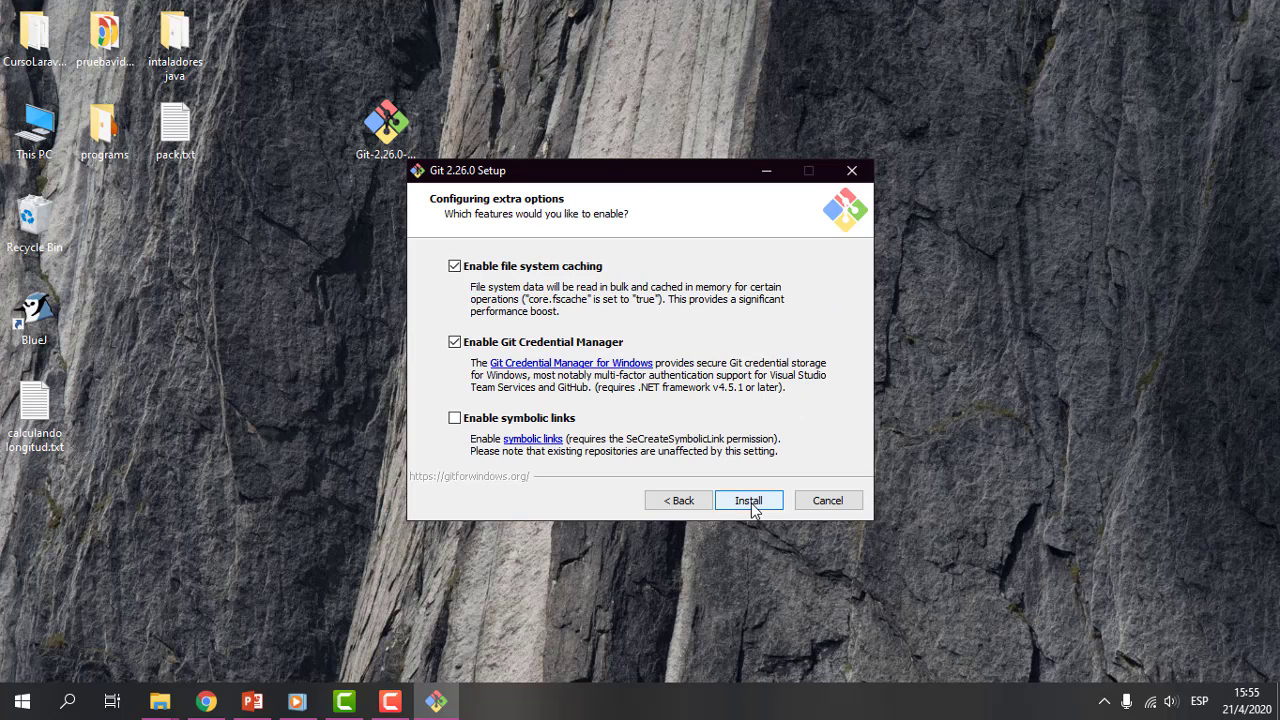
click(752, 505)
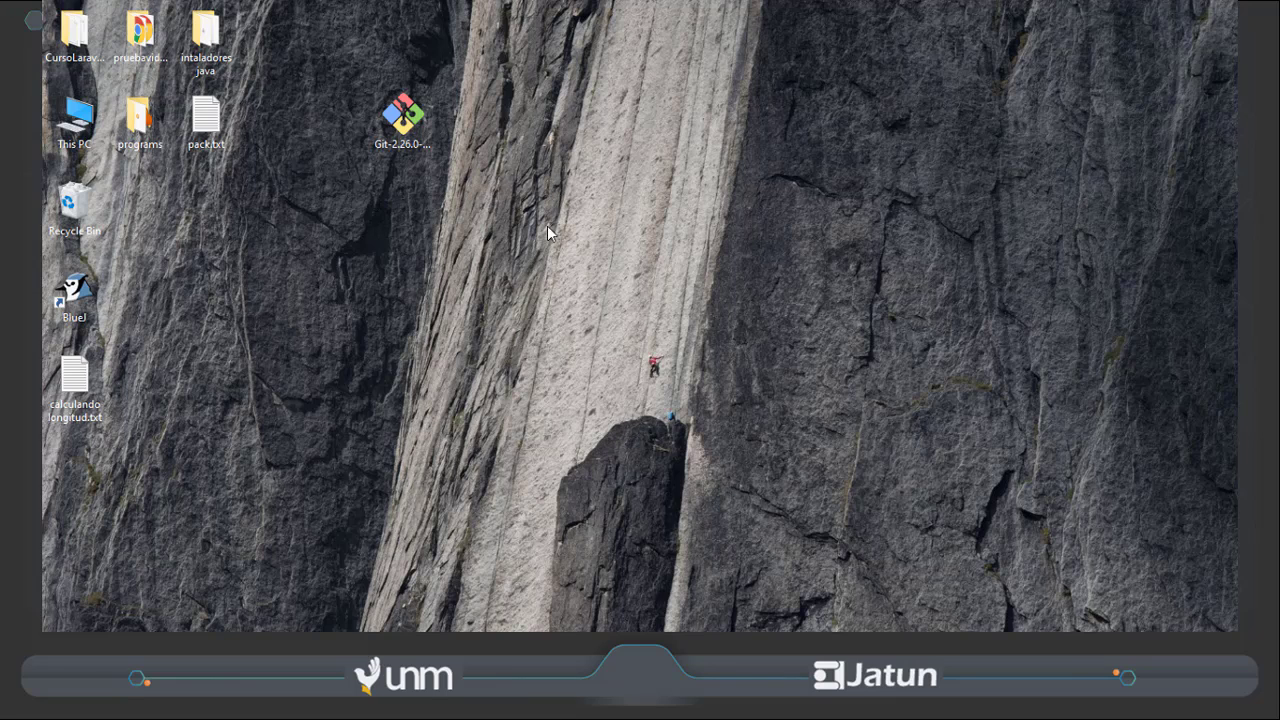
Open Git Bash in the Desktop folder, look over its terminal window, and close it
right_click(584, 223)
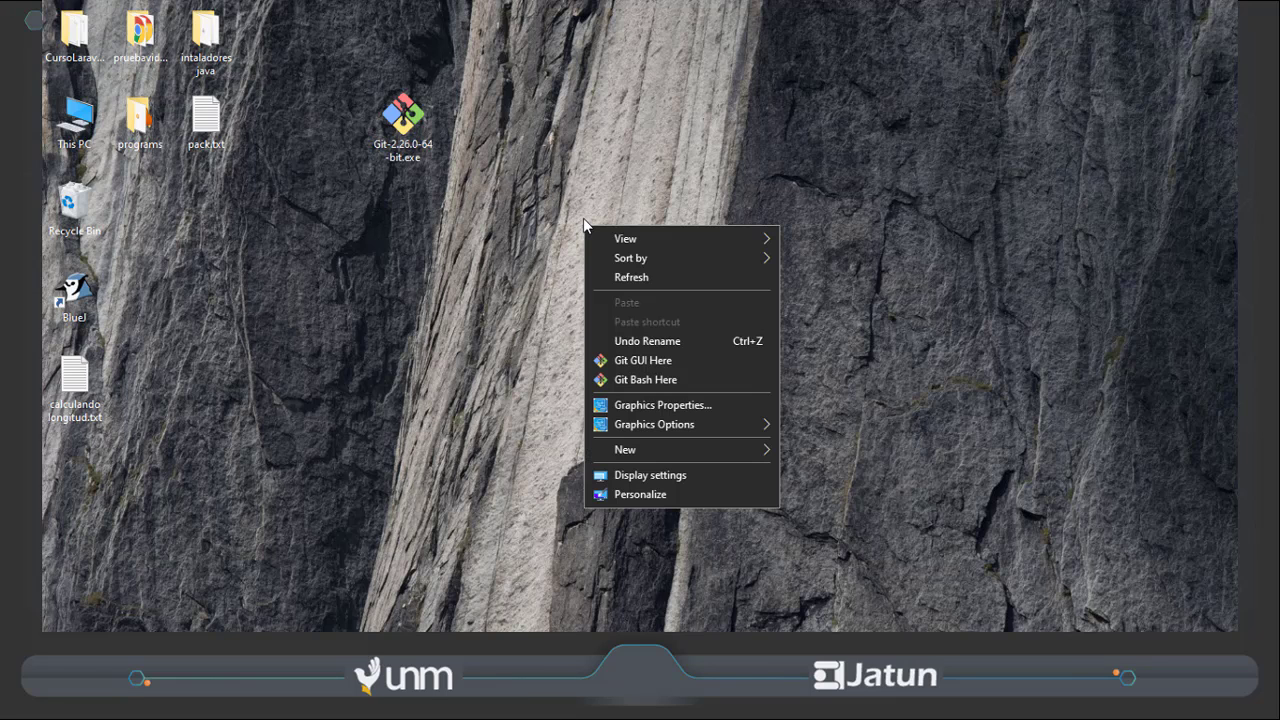
mouse_move(679, 425)
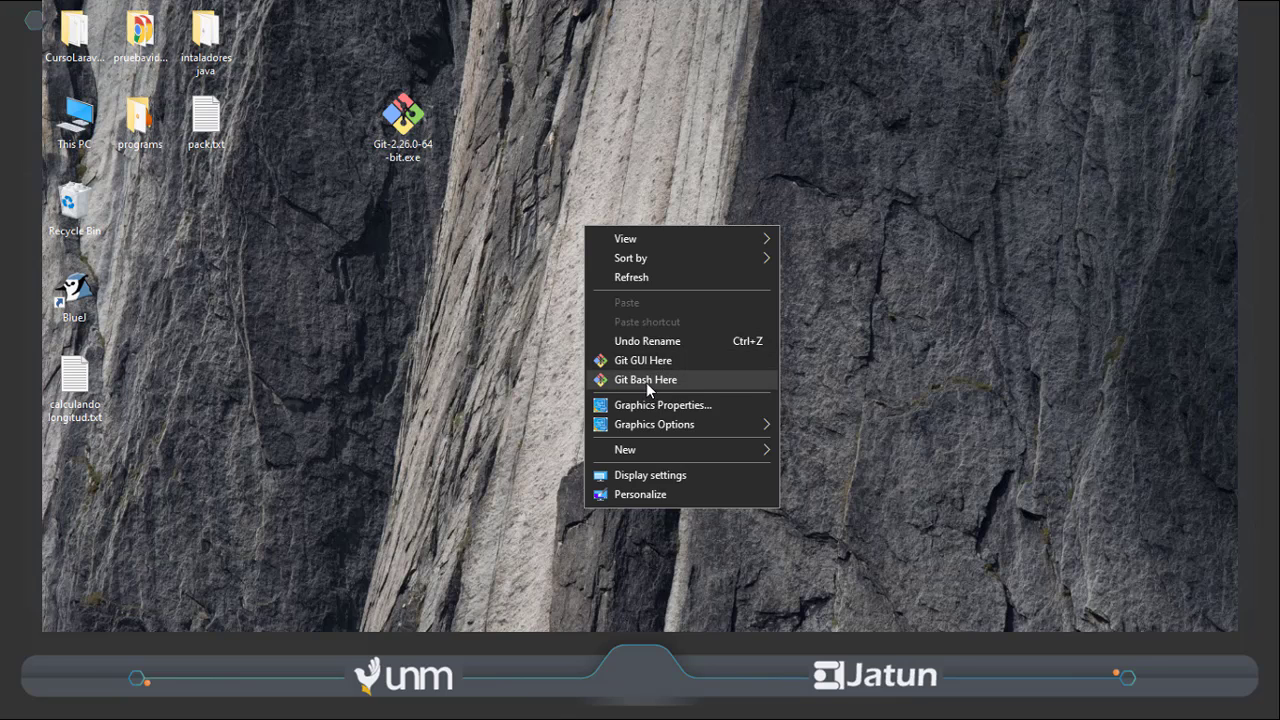
click(648, 381)
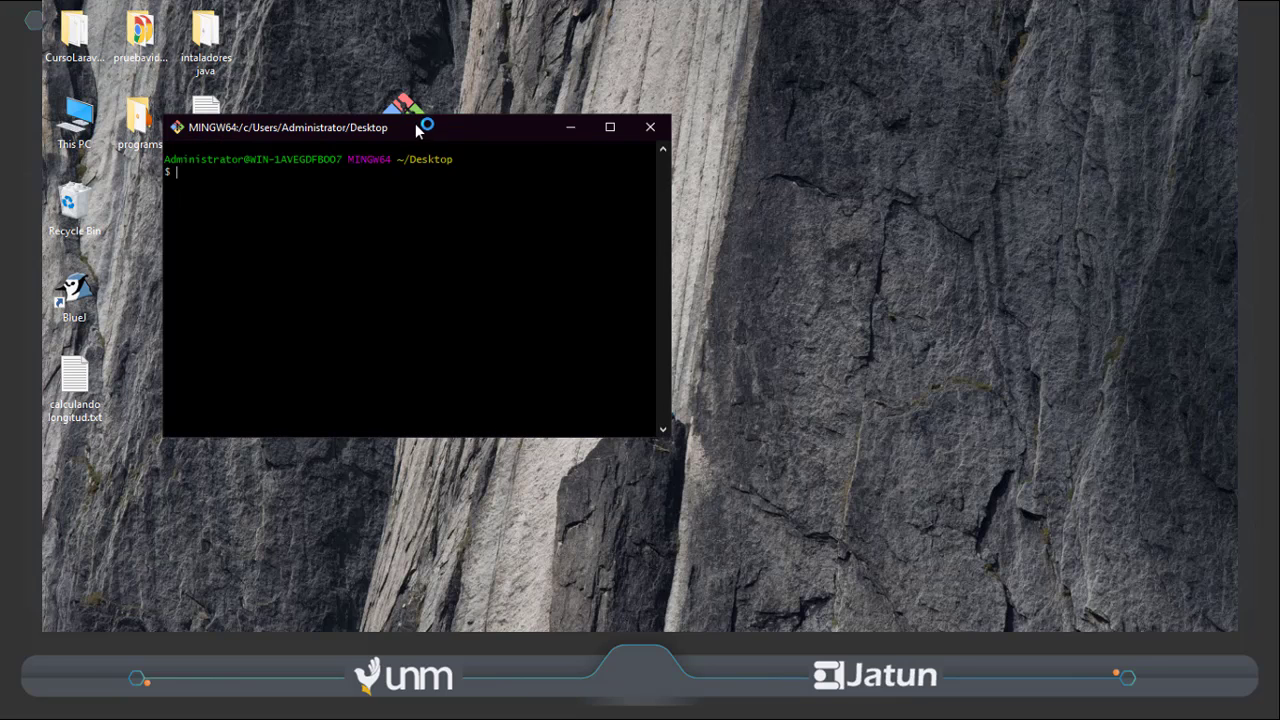
drag(421, 127, 594, 150)
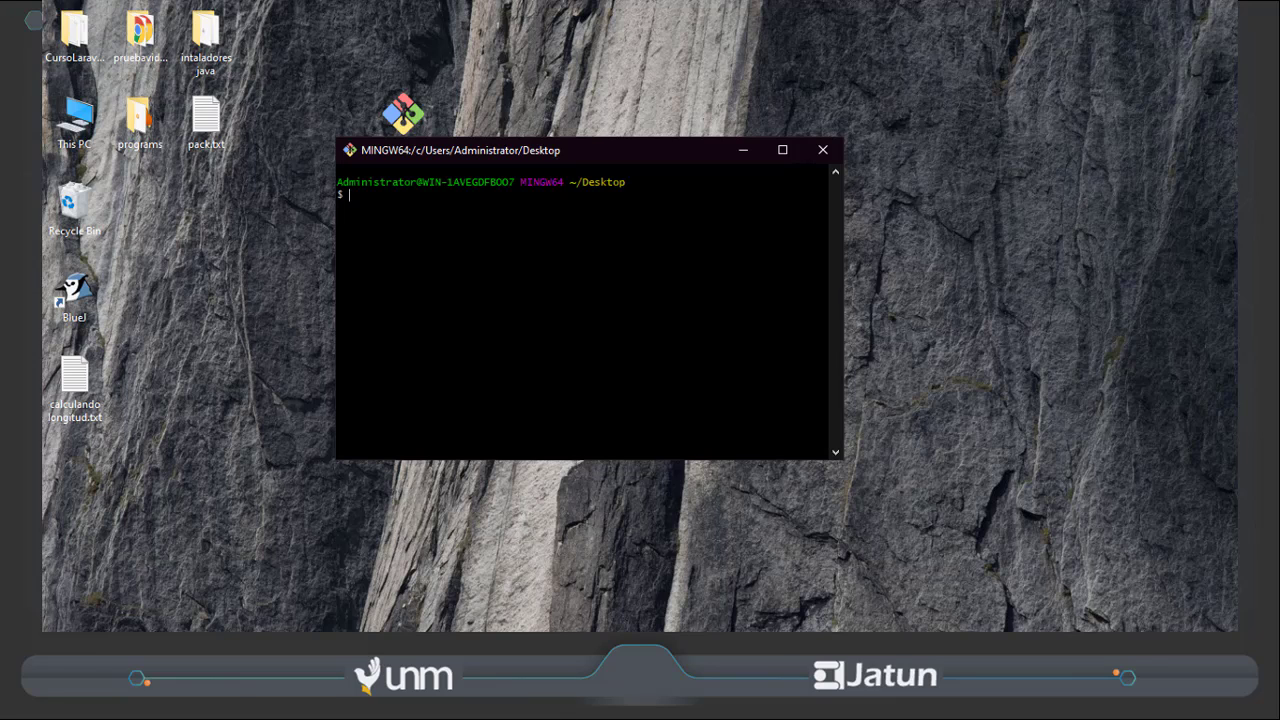
click(824, 158)
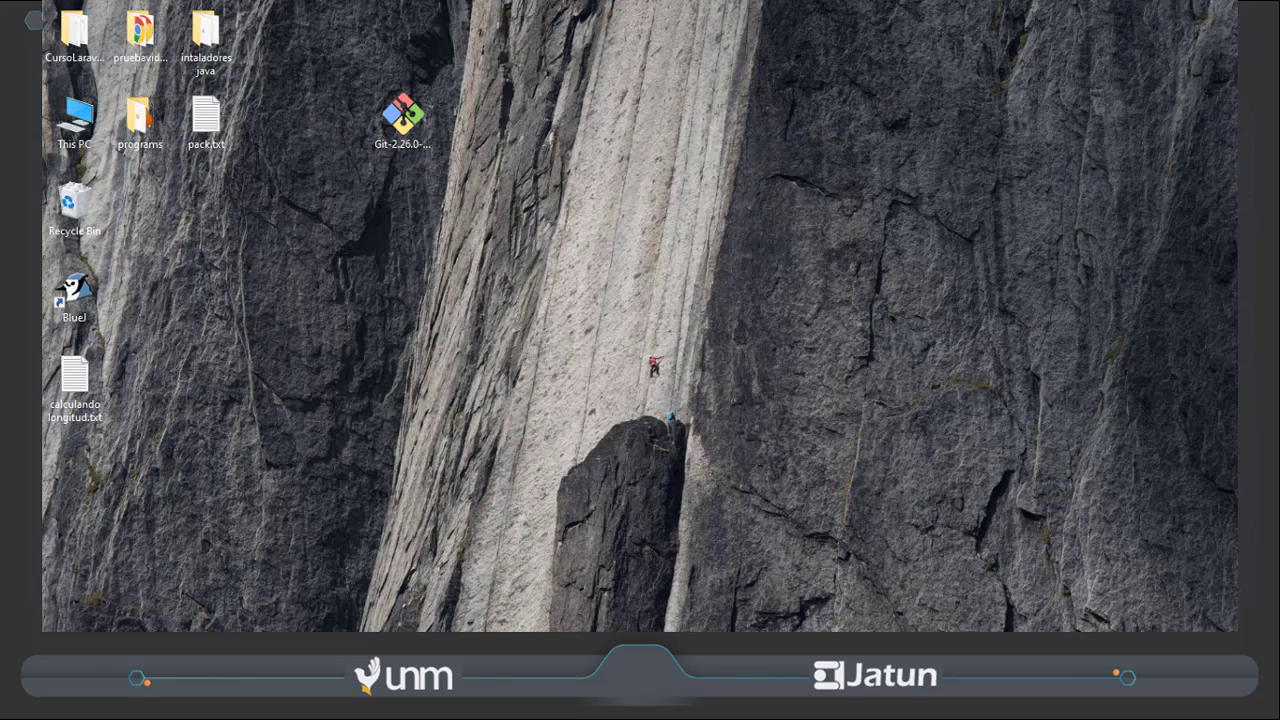
Switch back to Chrome and look over the GitHub repository's page with its prueba folder and README.md
key(alt+Tab)
click(137, 20)
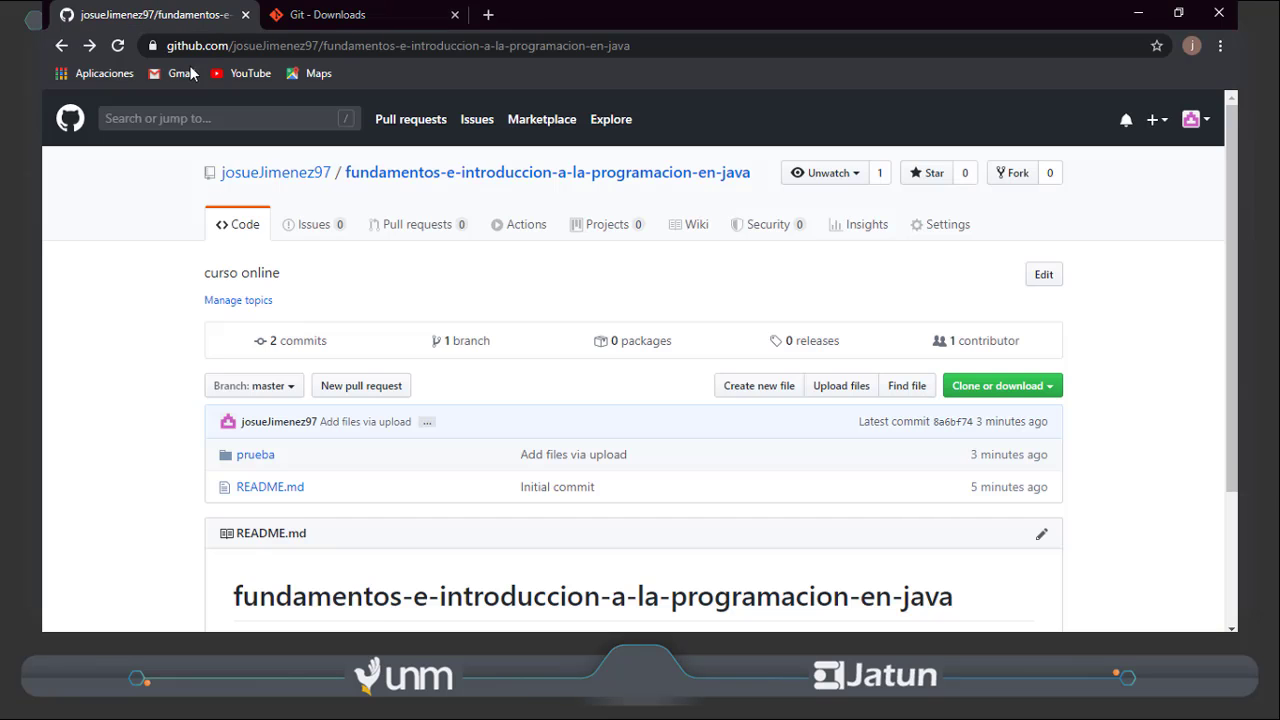
scroll(478, 430, down, 3)
scroll(478, 460, up, 2)
scroll(500, 440, down, 2)
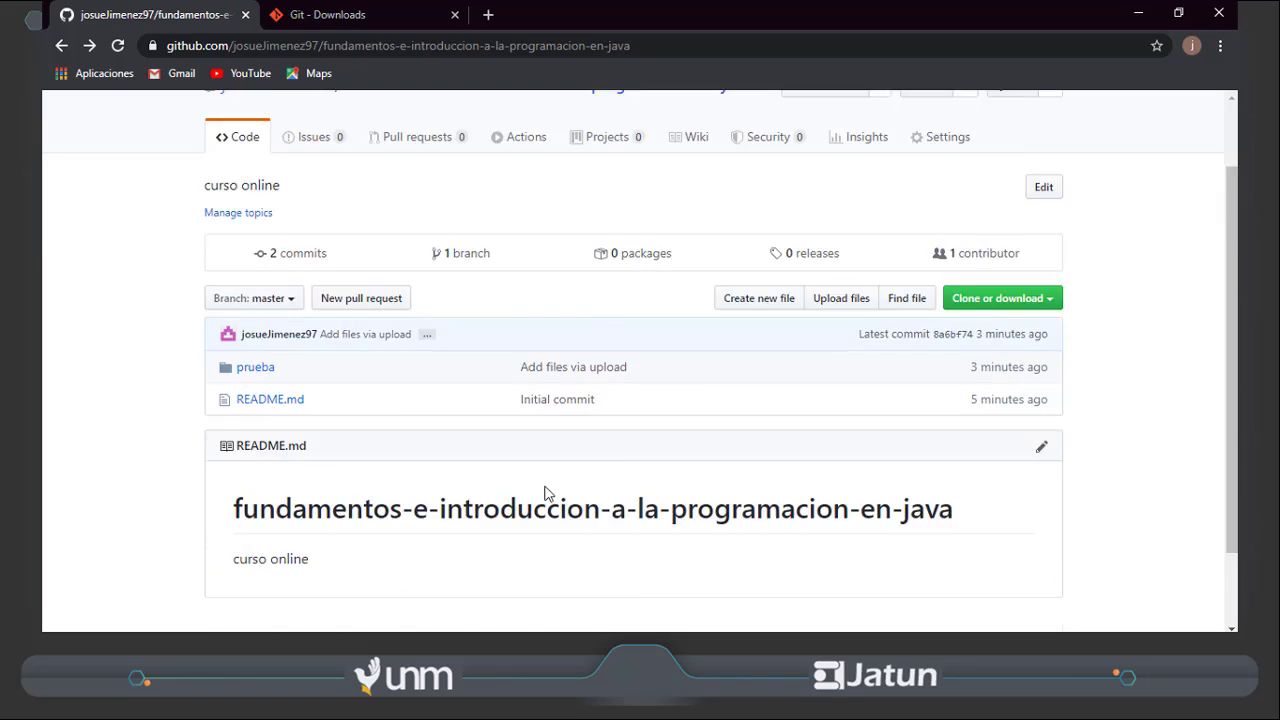
scroll(586, 383, up, 2)
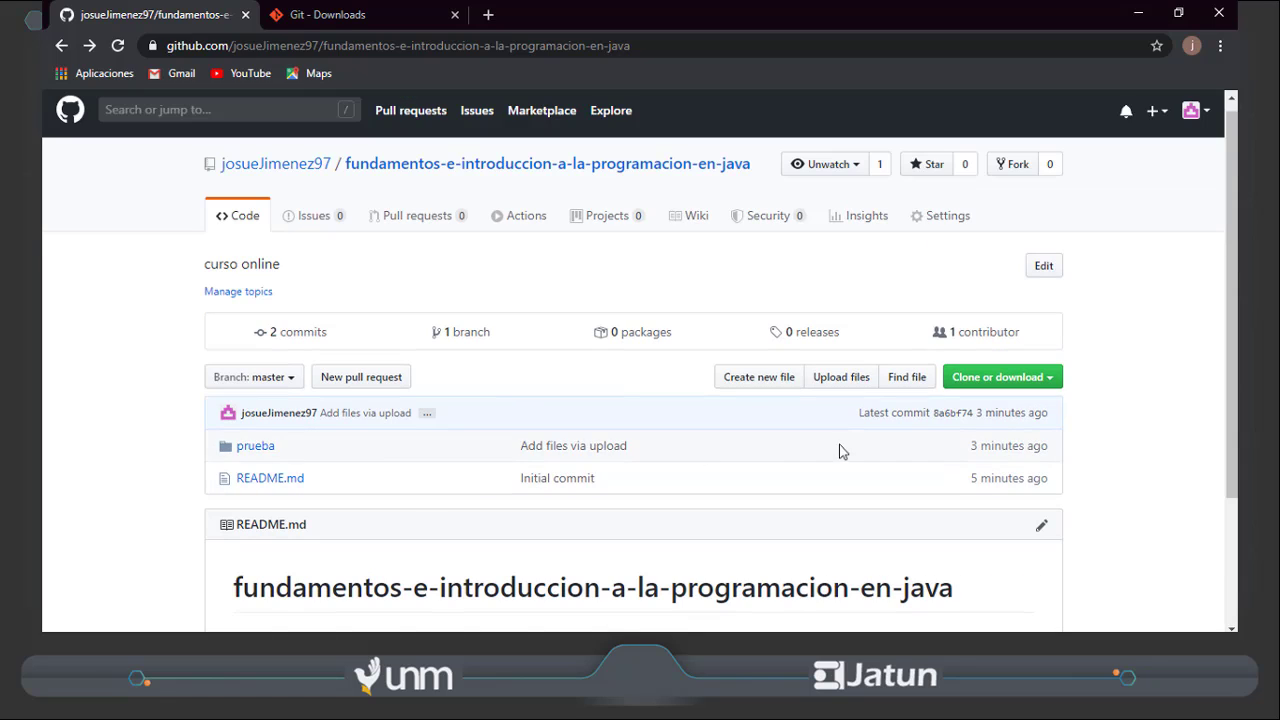
Switch to the cursoOnlineProgramacionJava folder in File Explorer and create a new folder named "codigo del curso" in it
scroll(825, 435, down, 2)
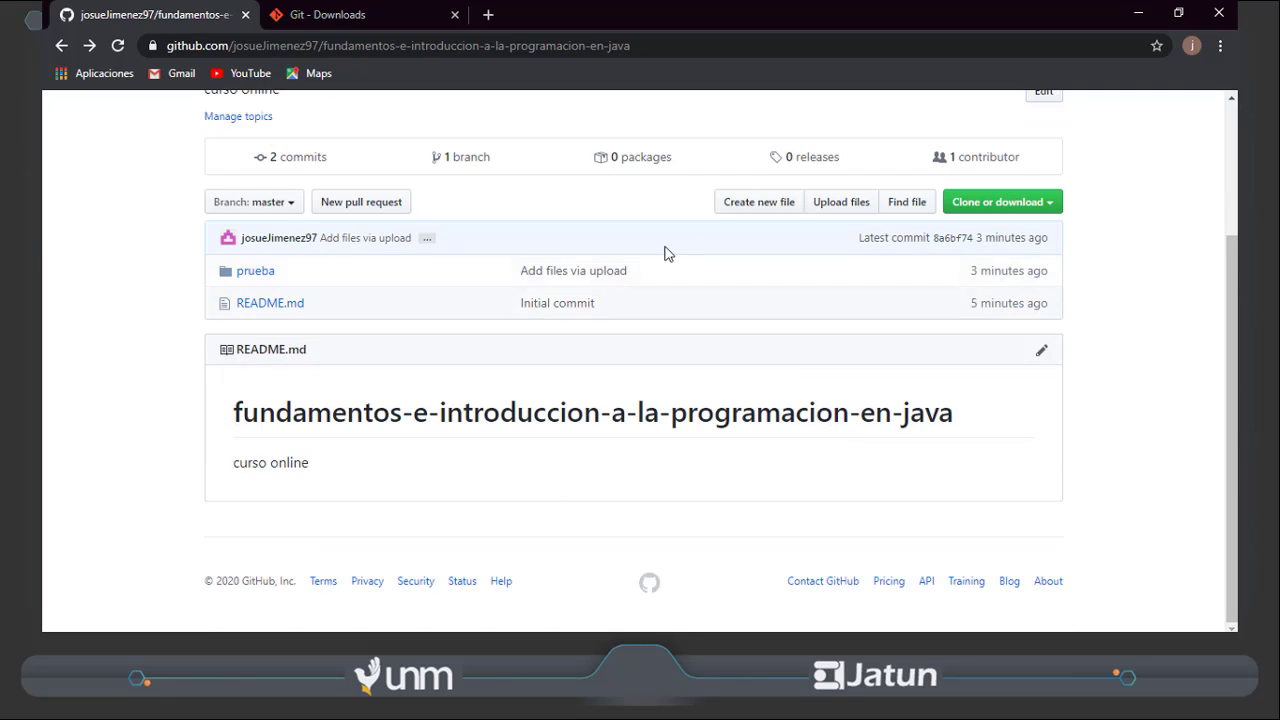
click(1139, 13)
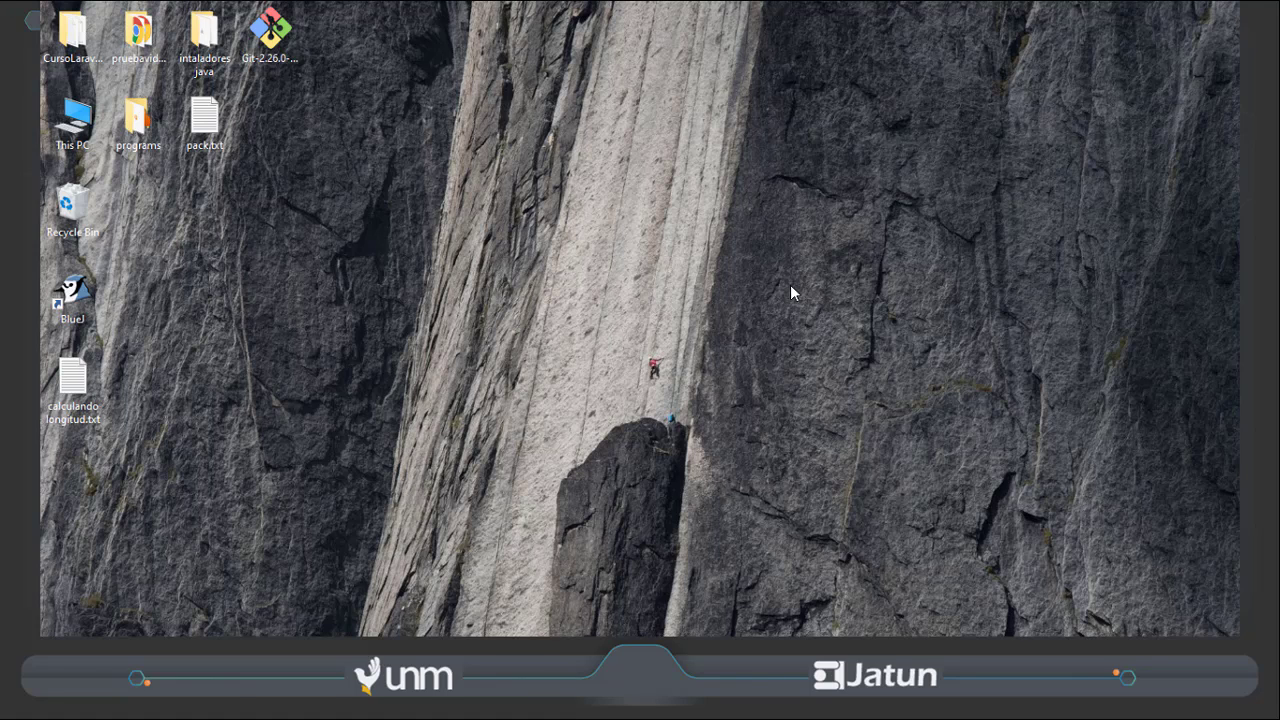
mouse_move(270, 700)
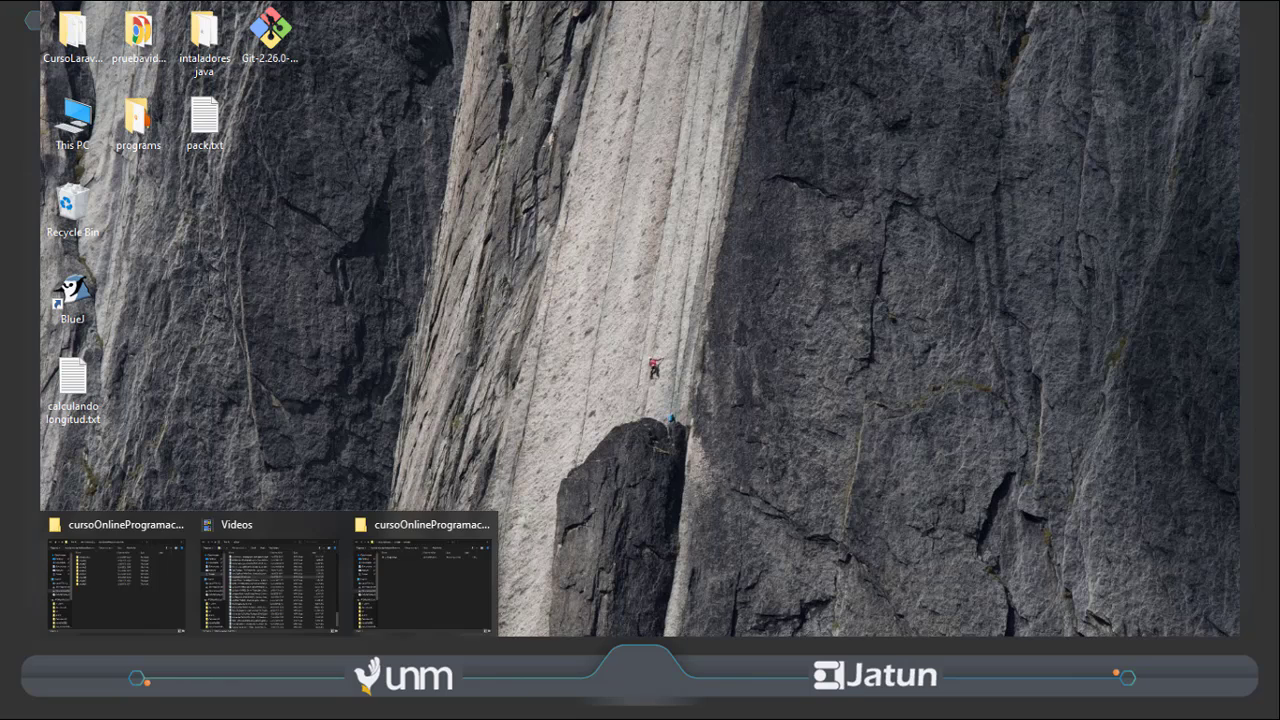
click(151, 597)
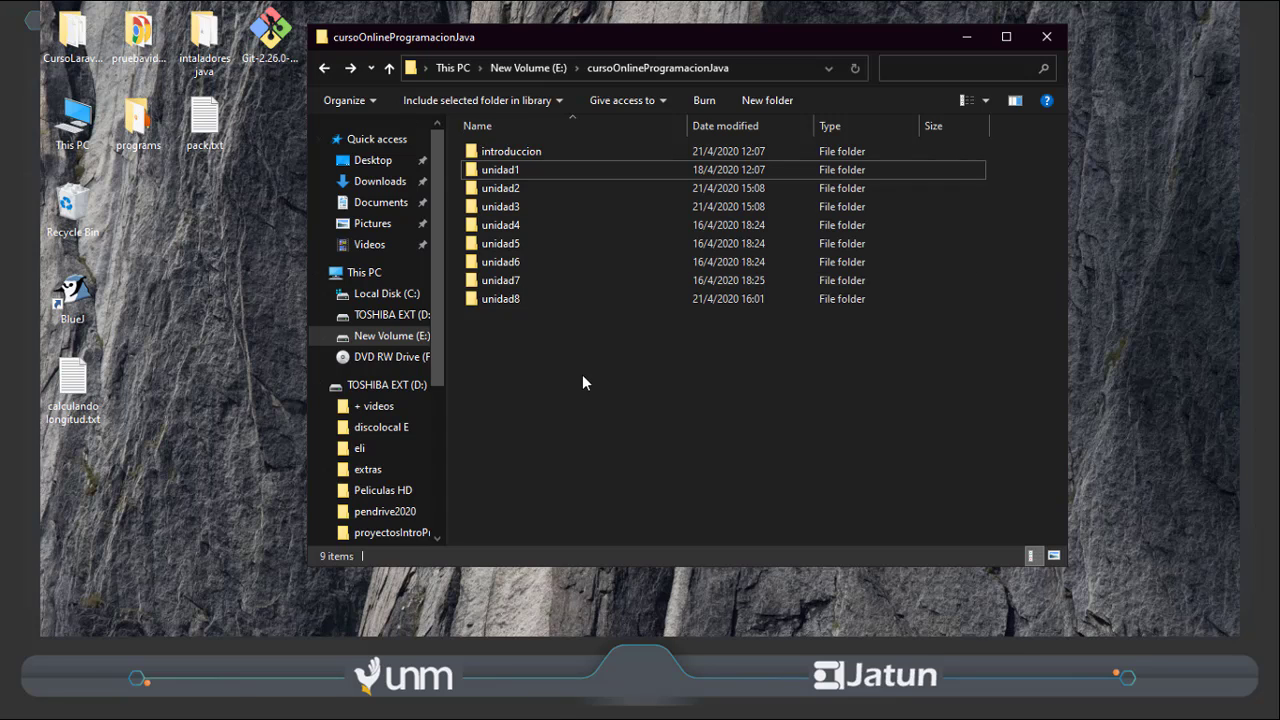
right_click(502, 331)
mouse_move(658, 579)
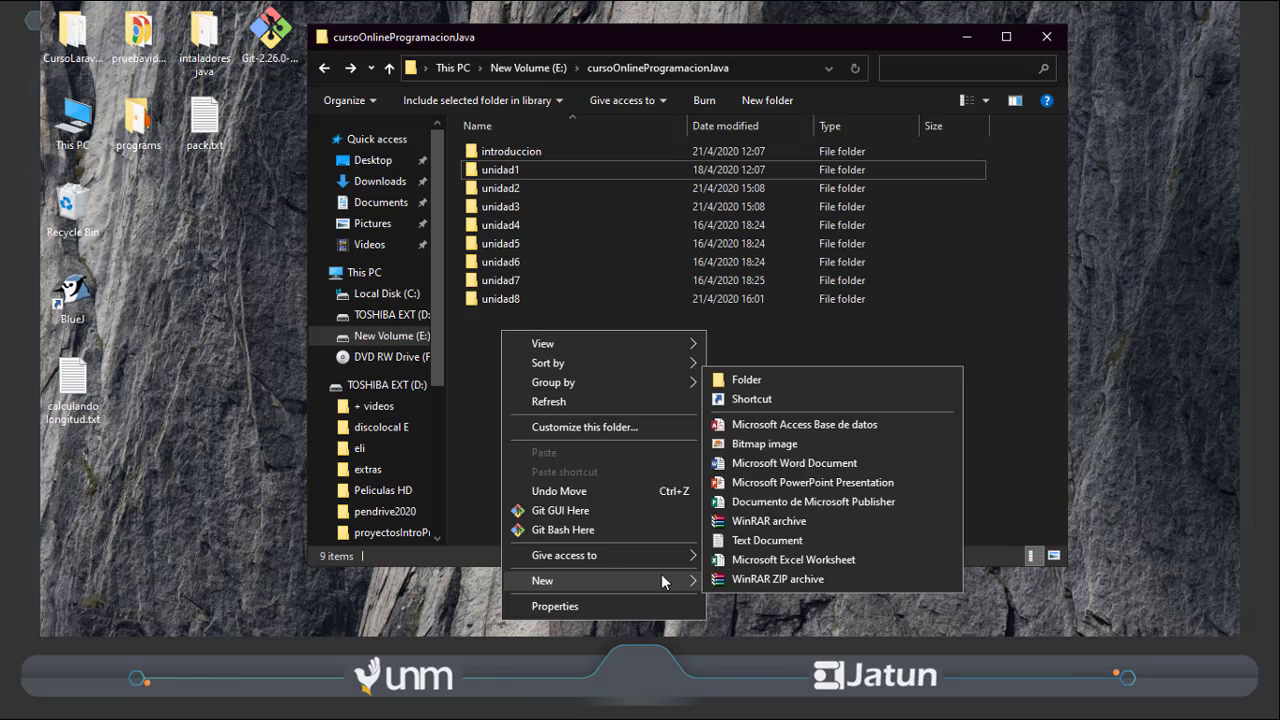
click(747, 383)
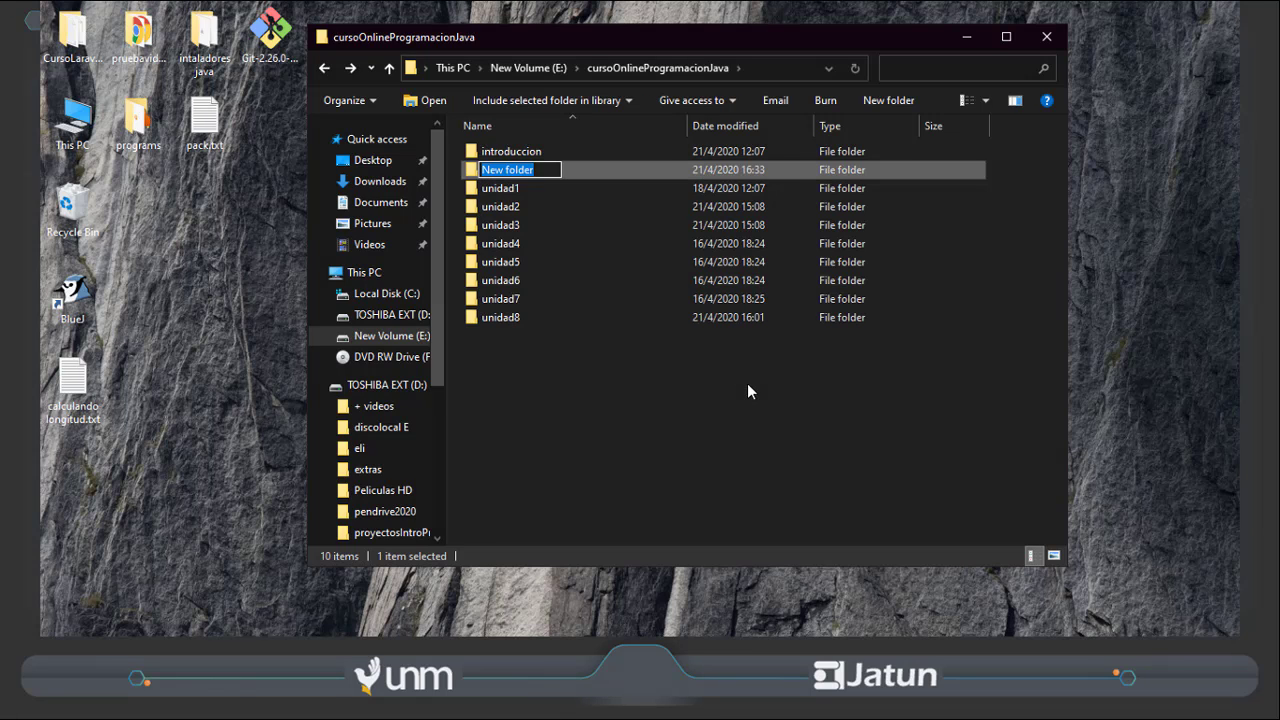
text(codigo del curso)
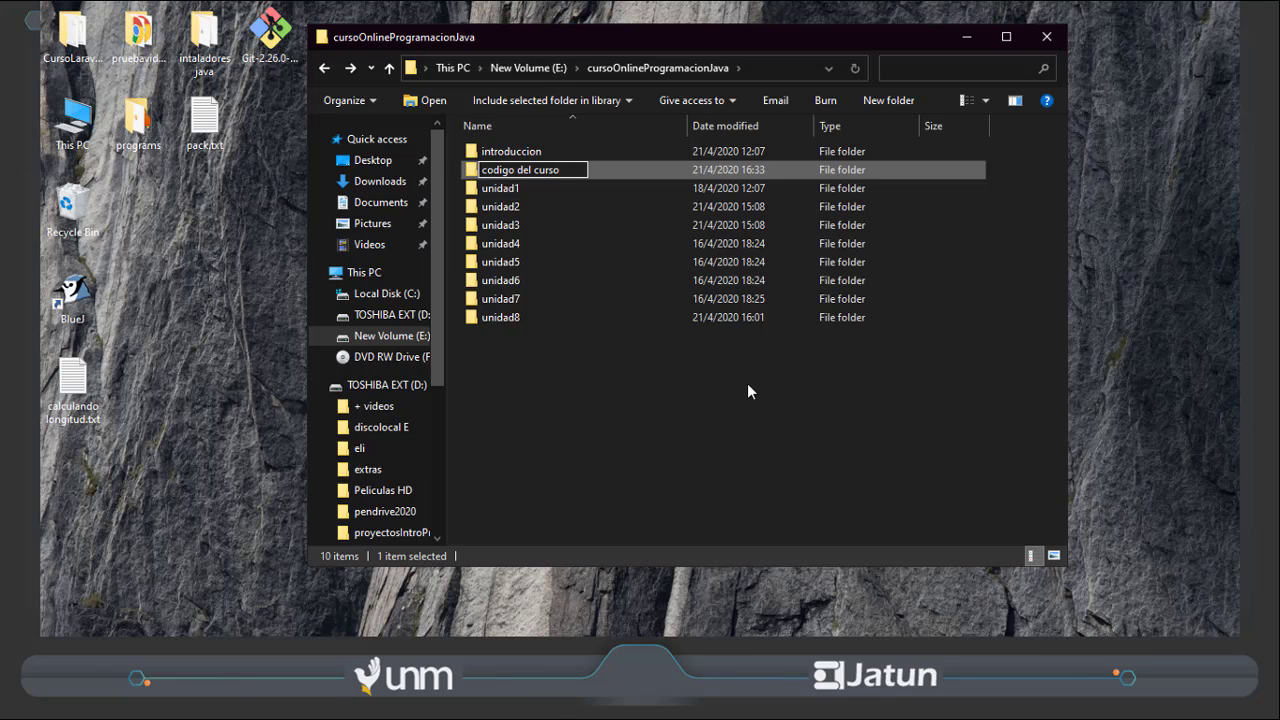
key(Return)
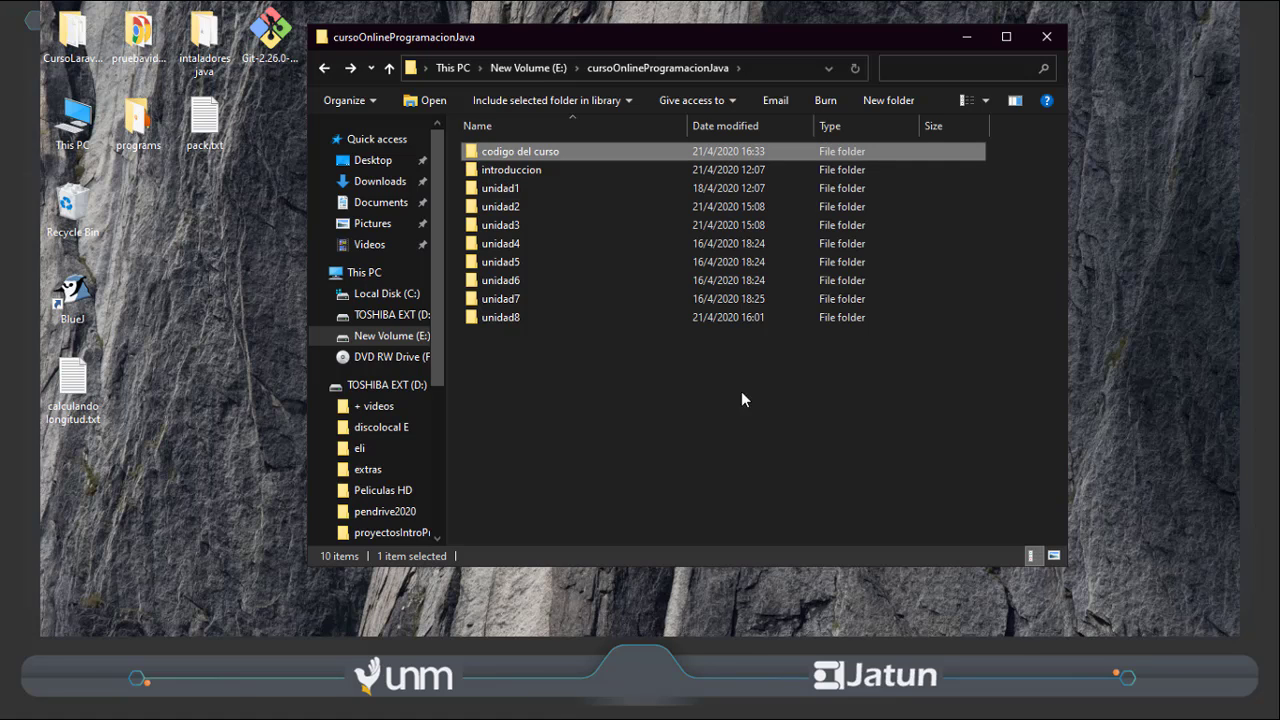
Open Git Bash inside the codigo del curso folder and reposition its terminal window over the File Explorer window
double_click(558, 151)
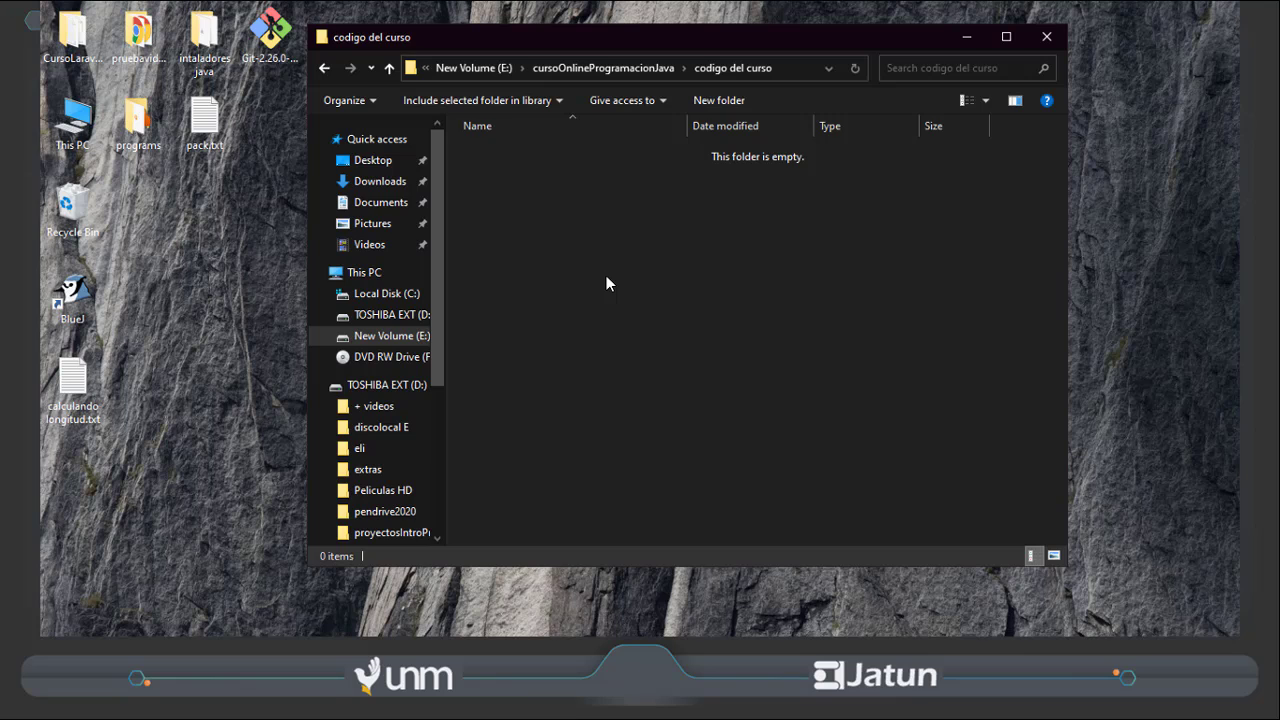
right_click(561, 208)
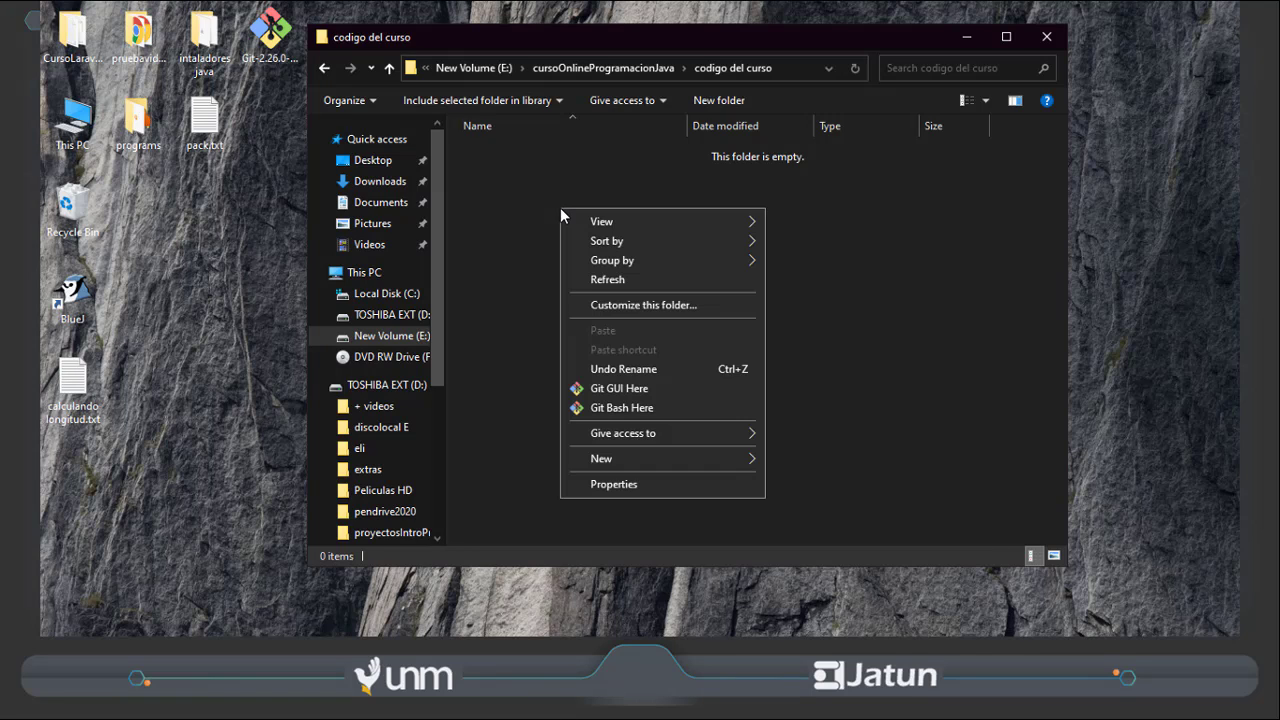
click(621, 407)
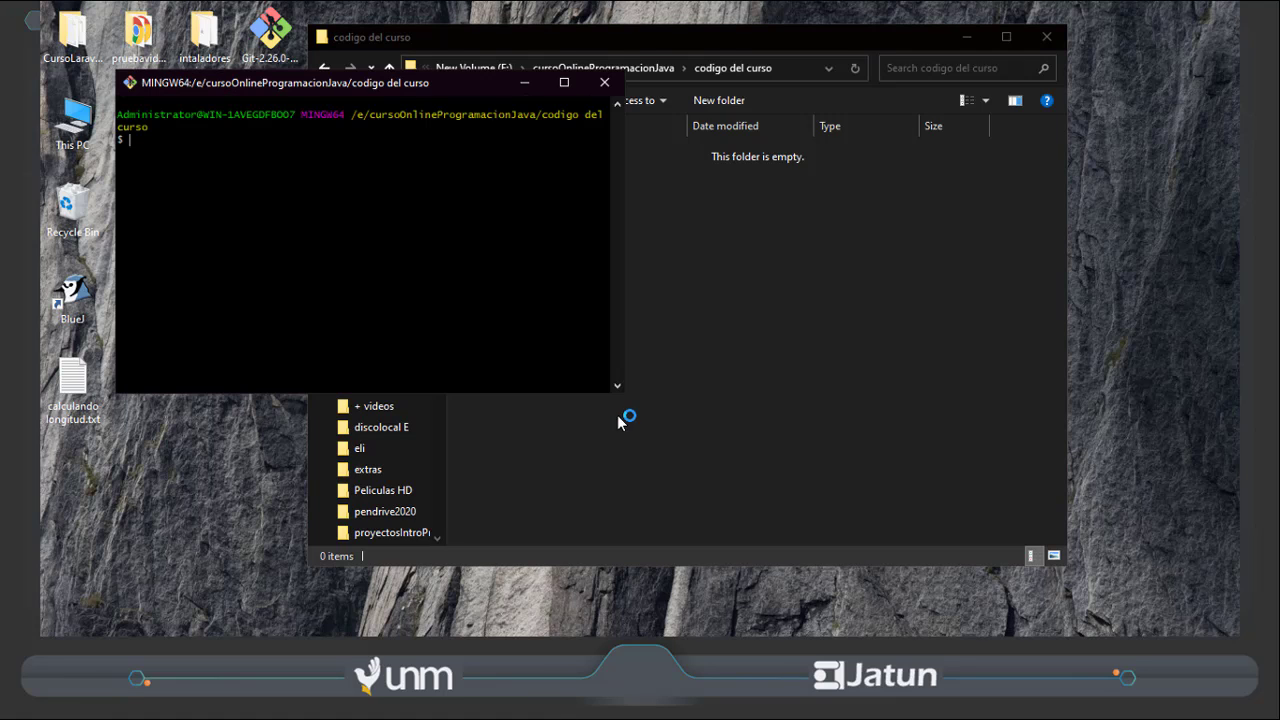
drag(395, 84, 540, 170)
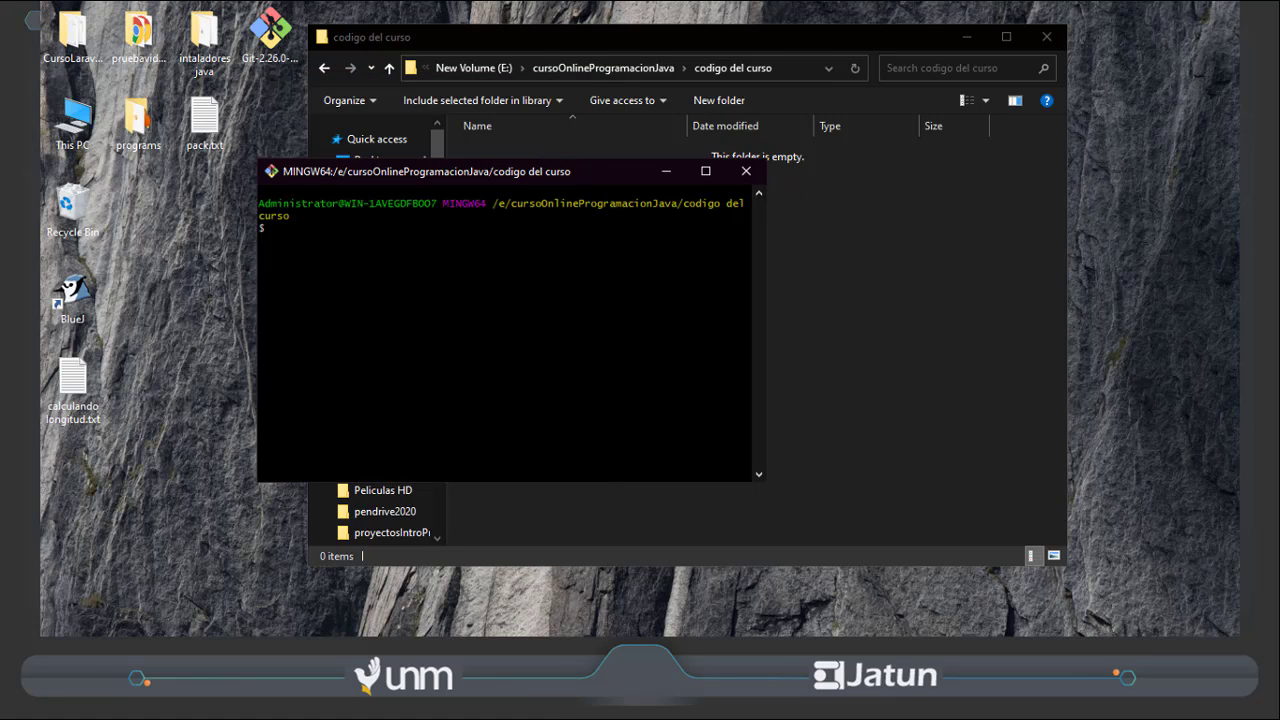
Clone the fundamentos-e-introduccion-a-la-programacion-en-java repository with git clone, using the HTTPS URL copied from its GitHub page
text(git clone)
key(alt+Tab)
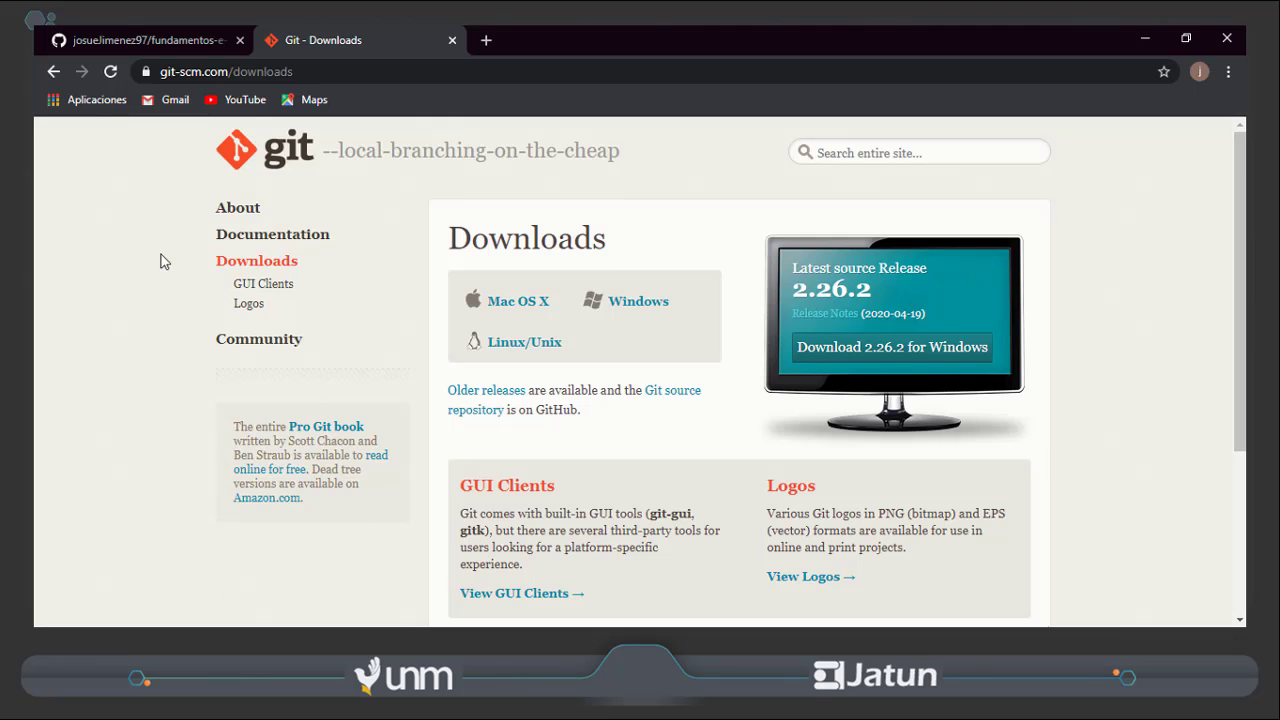
click(146, 38)
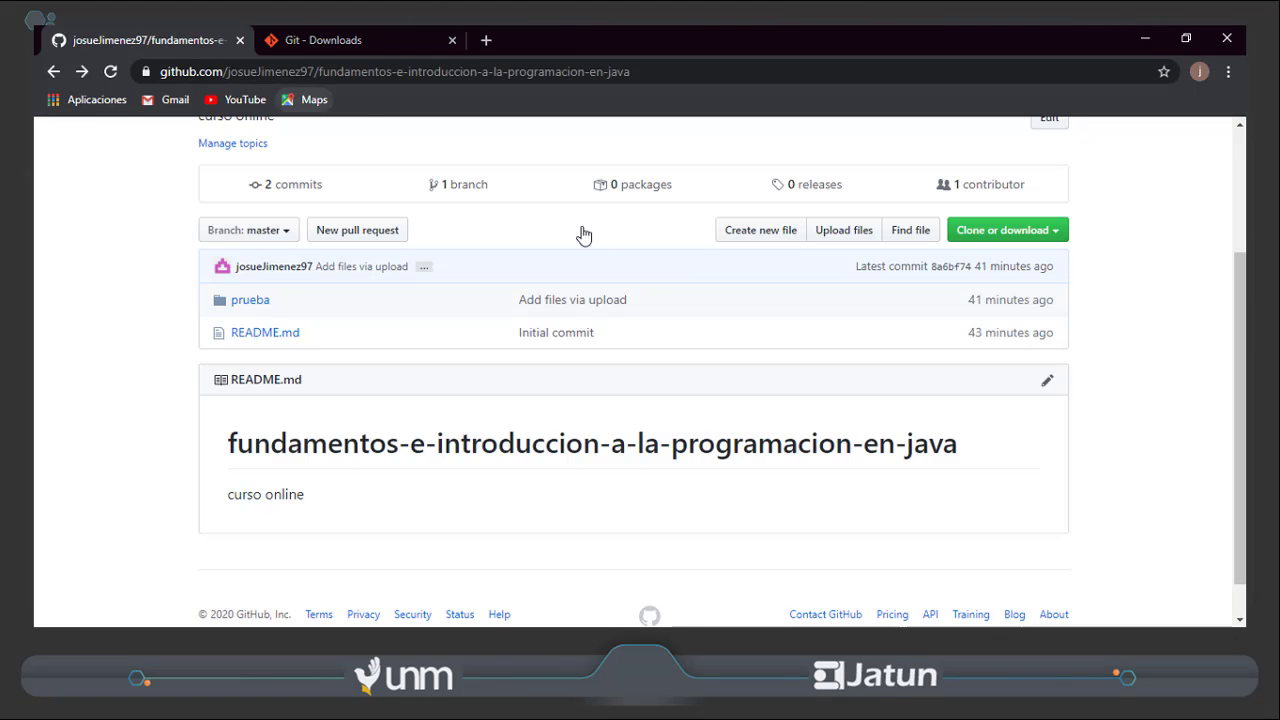
click(1018, 232)
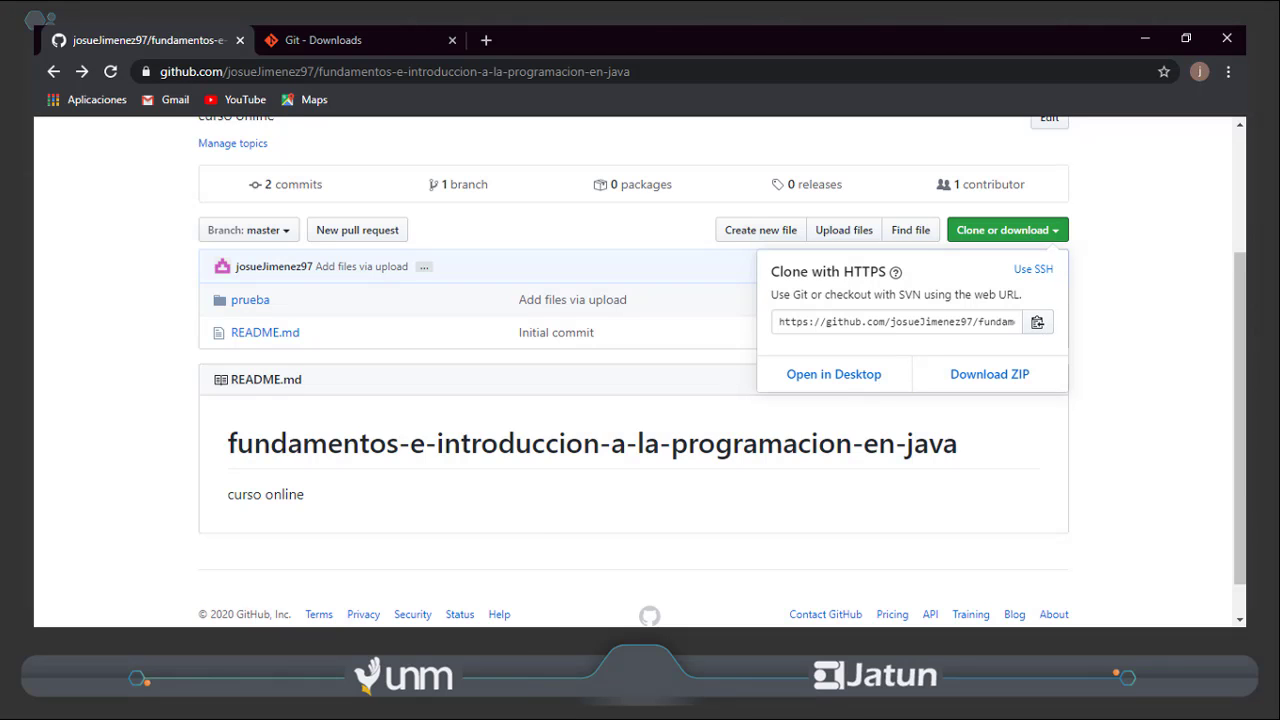
click(448, 580)
right_click(362, 268)
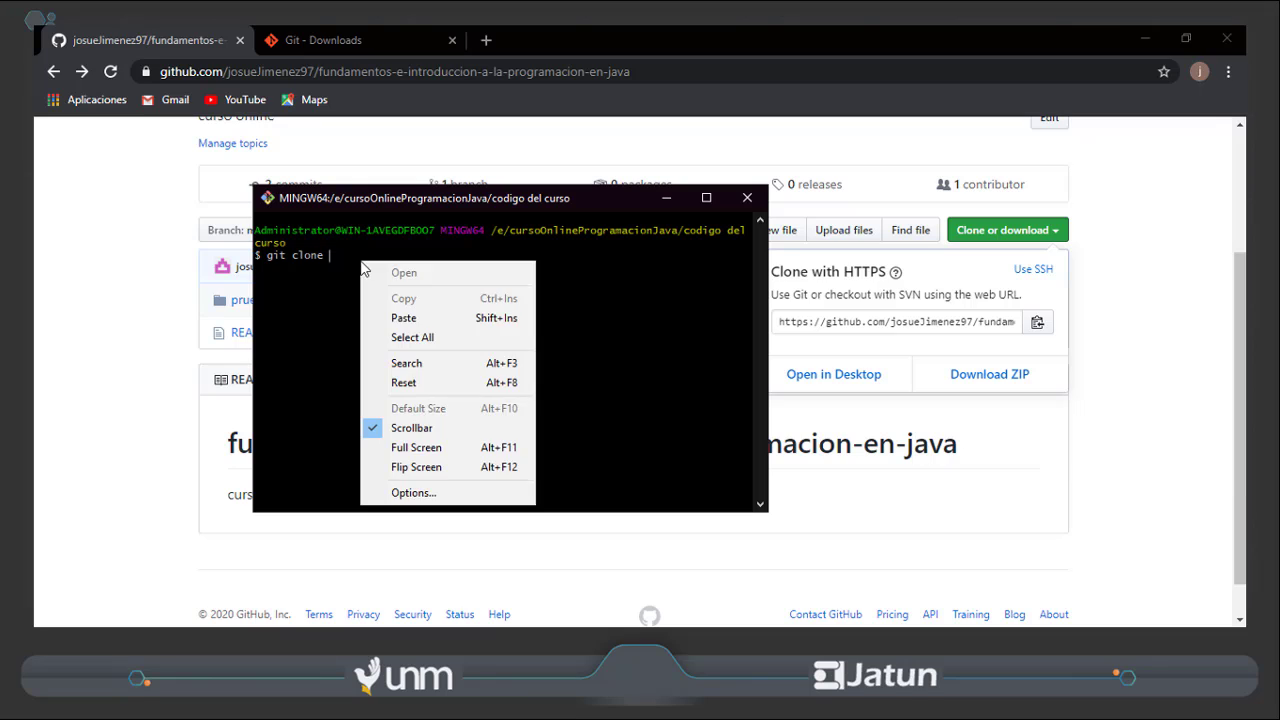
click(405, 318)
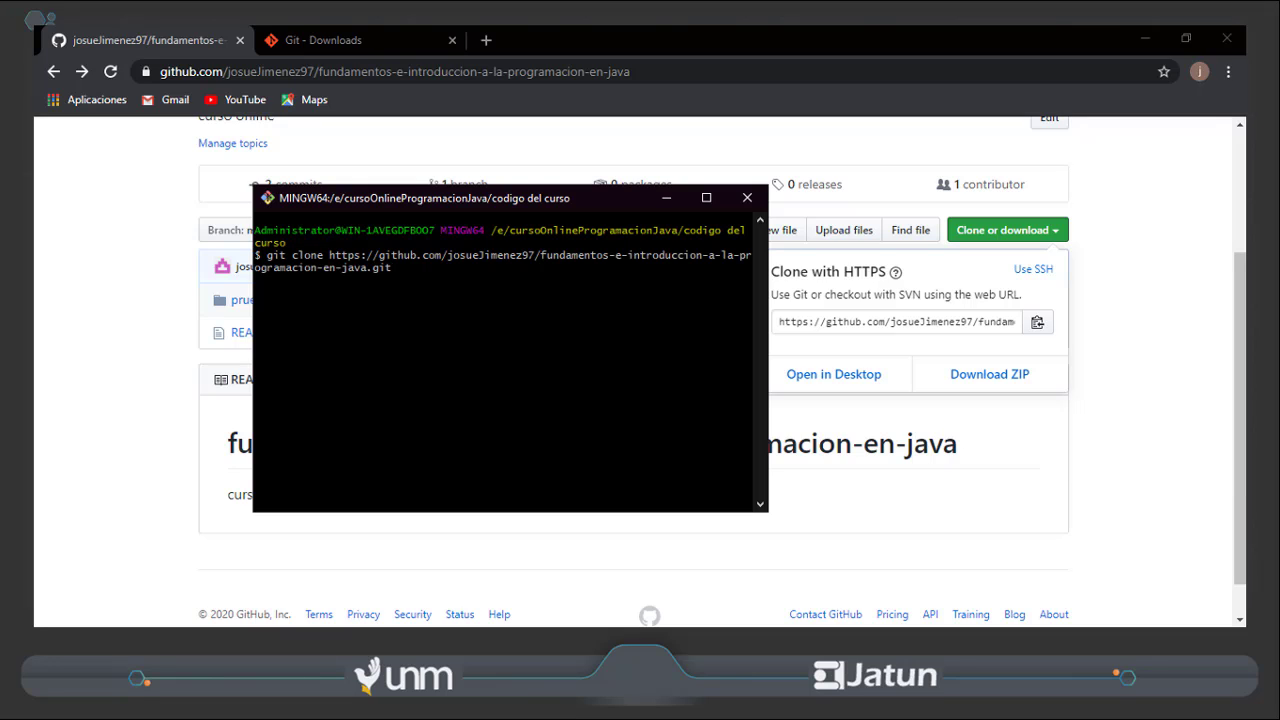
key(Return)
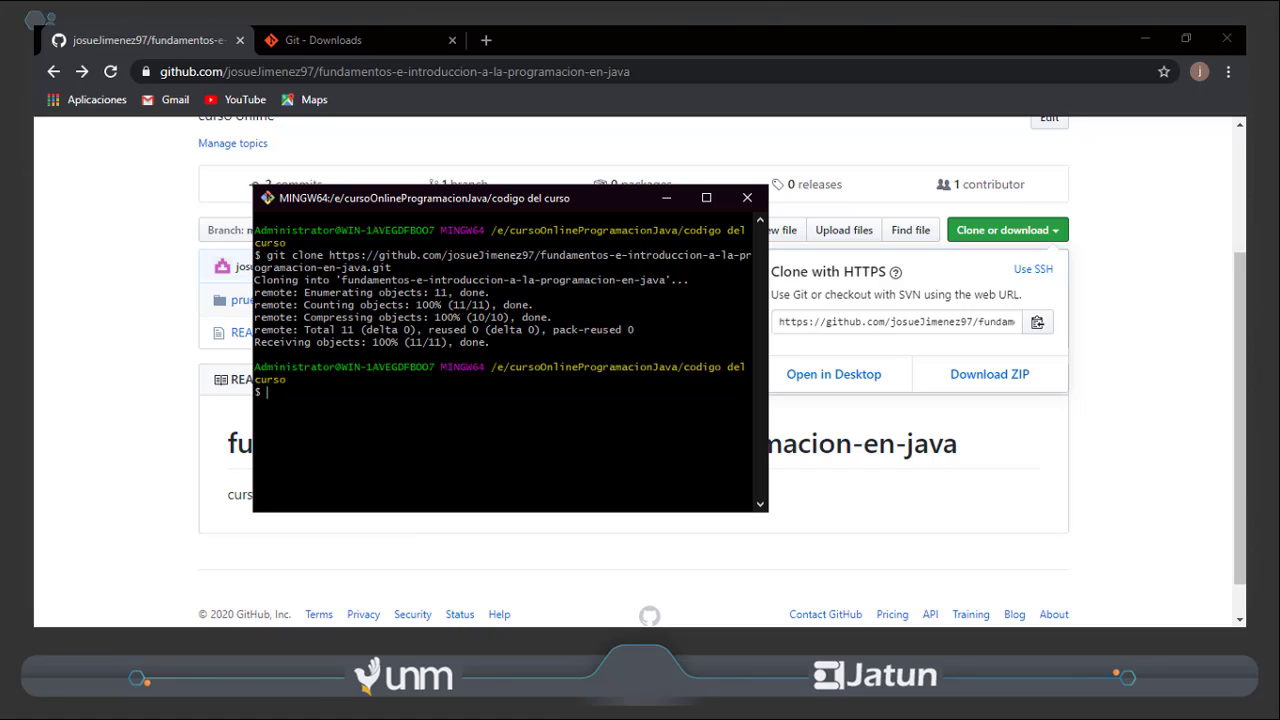
List the codigo del curso folder with ls and browse the cloned repository and its prueba folder in File Explorer
text(ls)
key(Return)
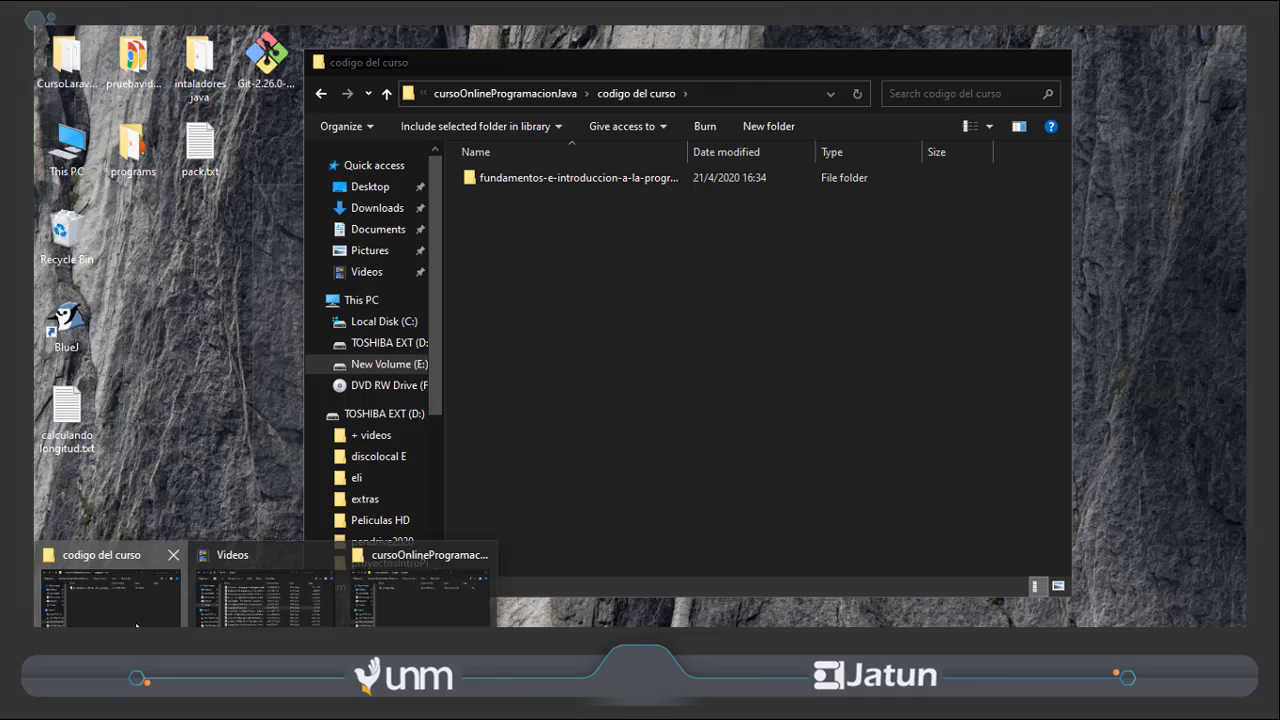
click(110, 595)
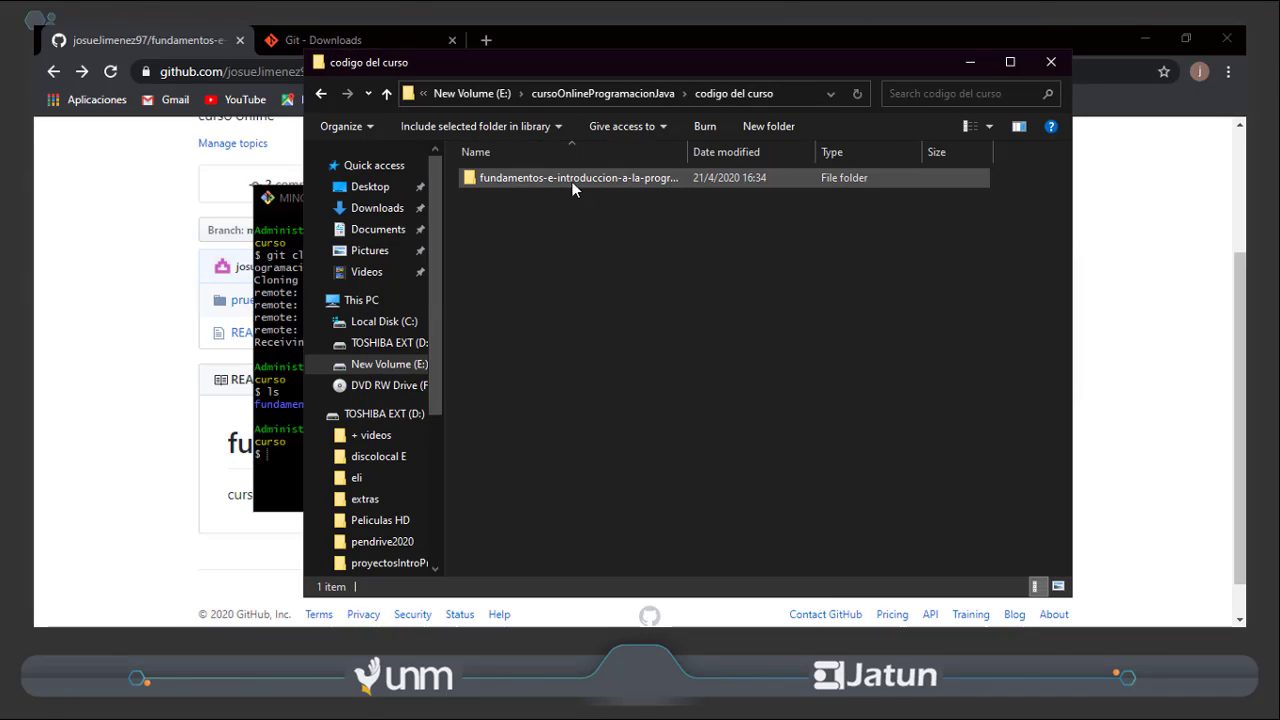
double_click(514, 185)
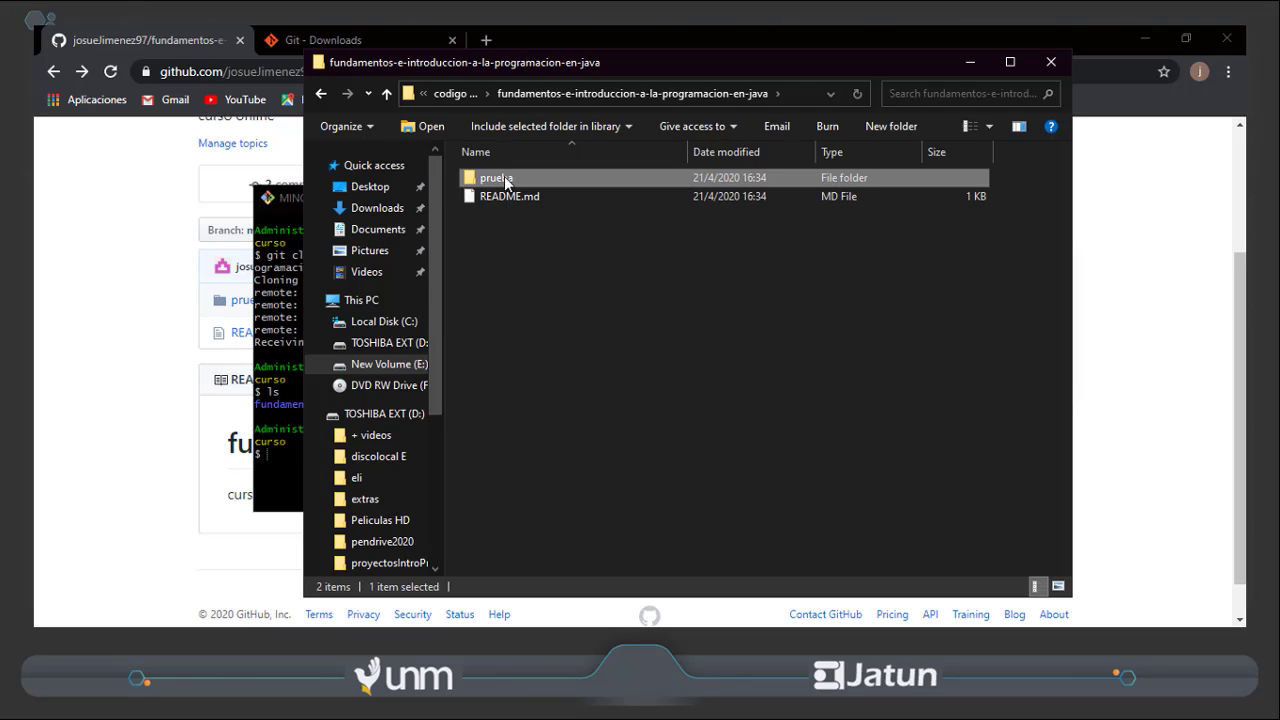
double_click(512, 186)
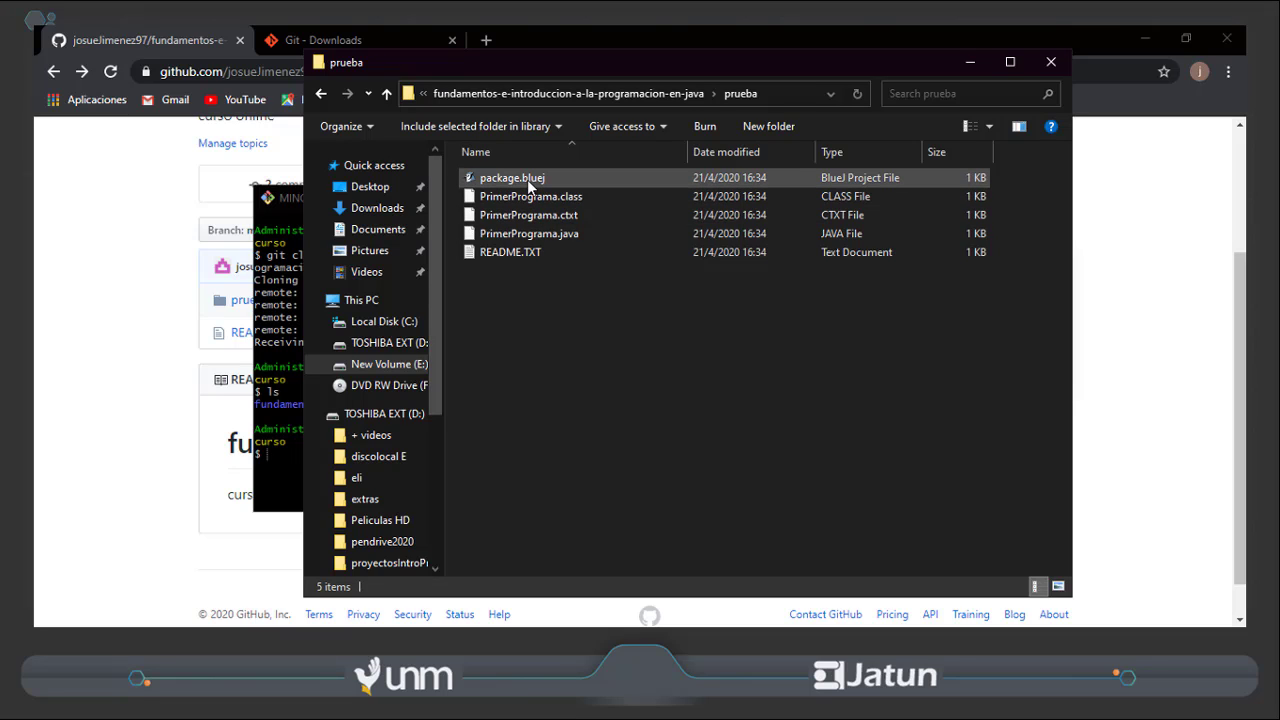
click(325, 95)
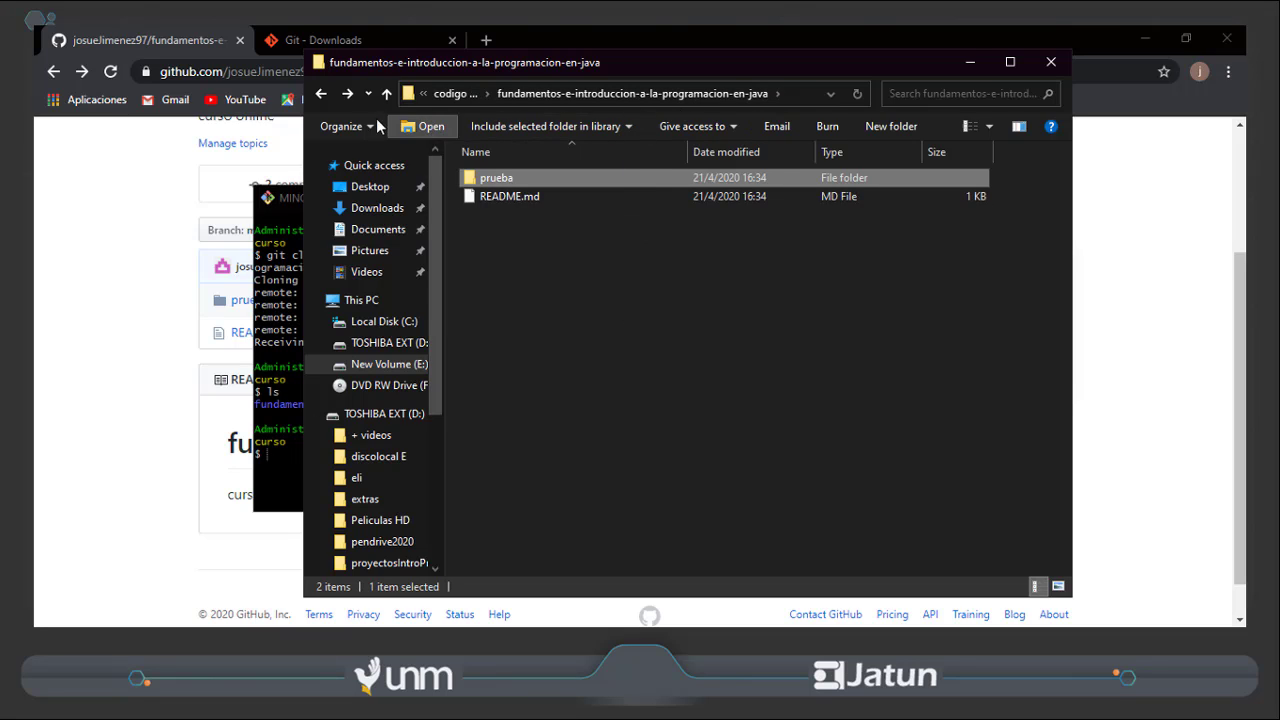
click(321, 95)
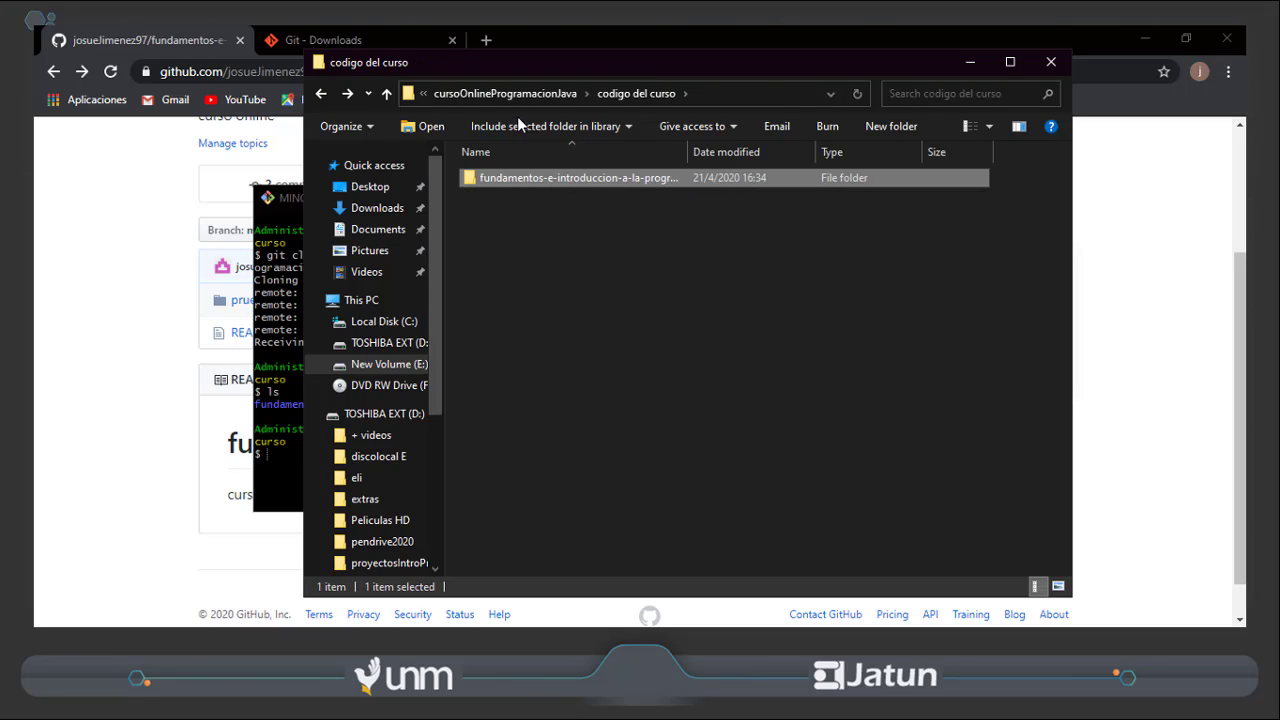
double_click(527, 179)
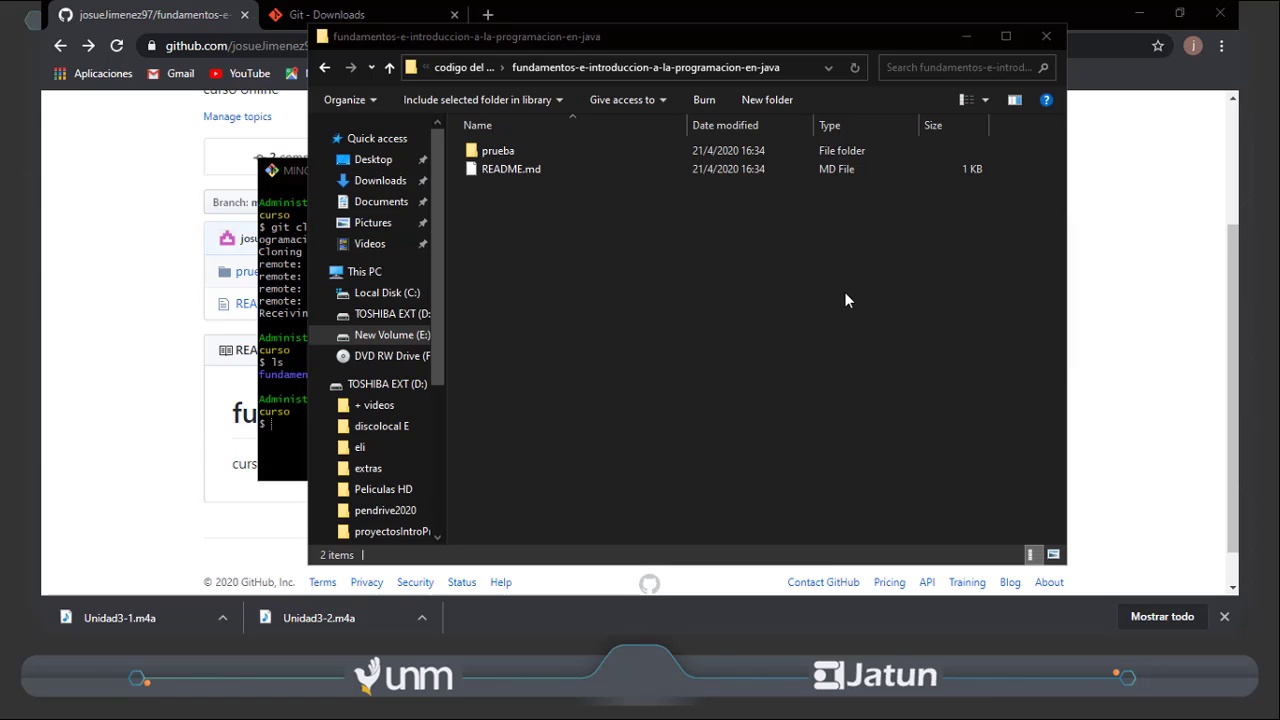
Show the desktop and launch BlueJ from its shortcut
key(super+d)
key(super)
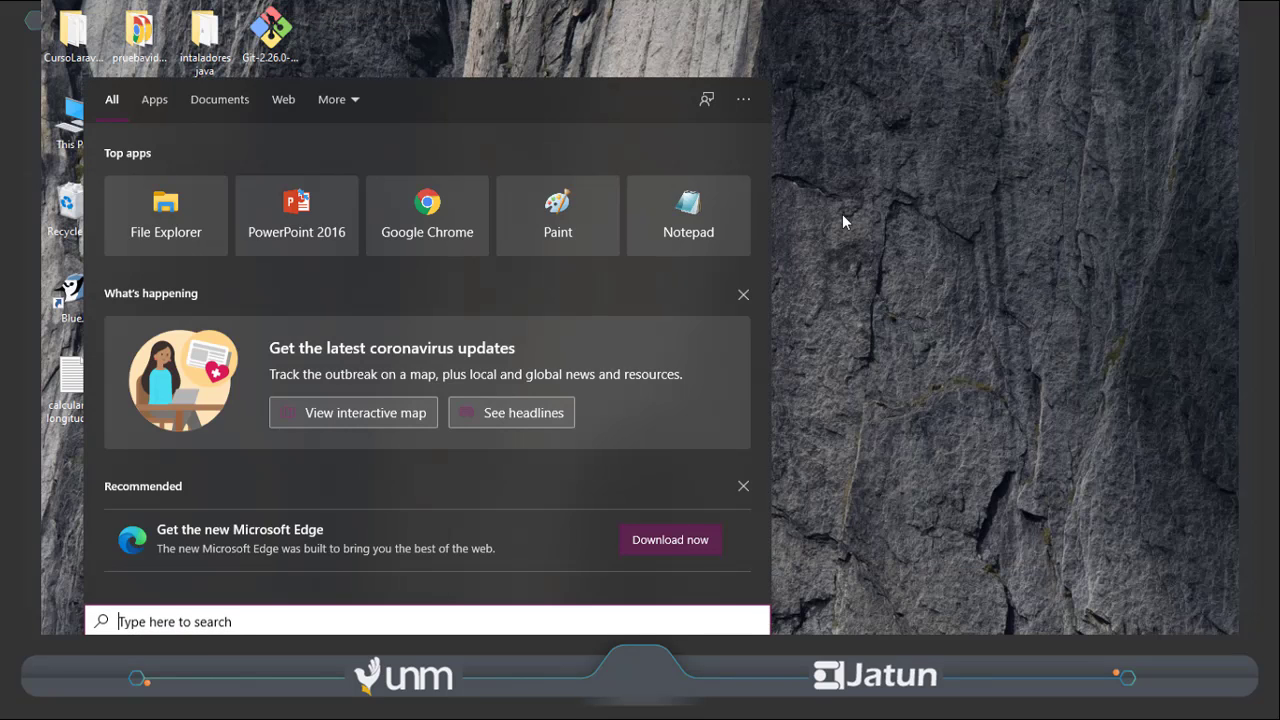
key(Escape)
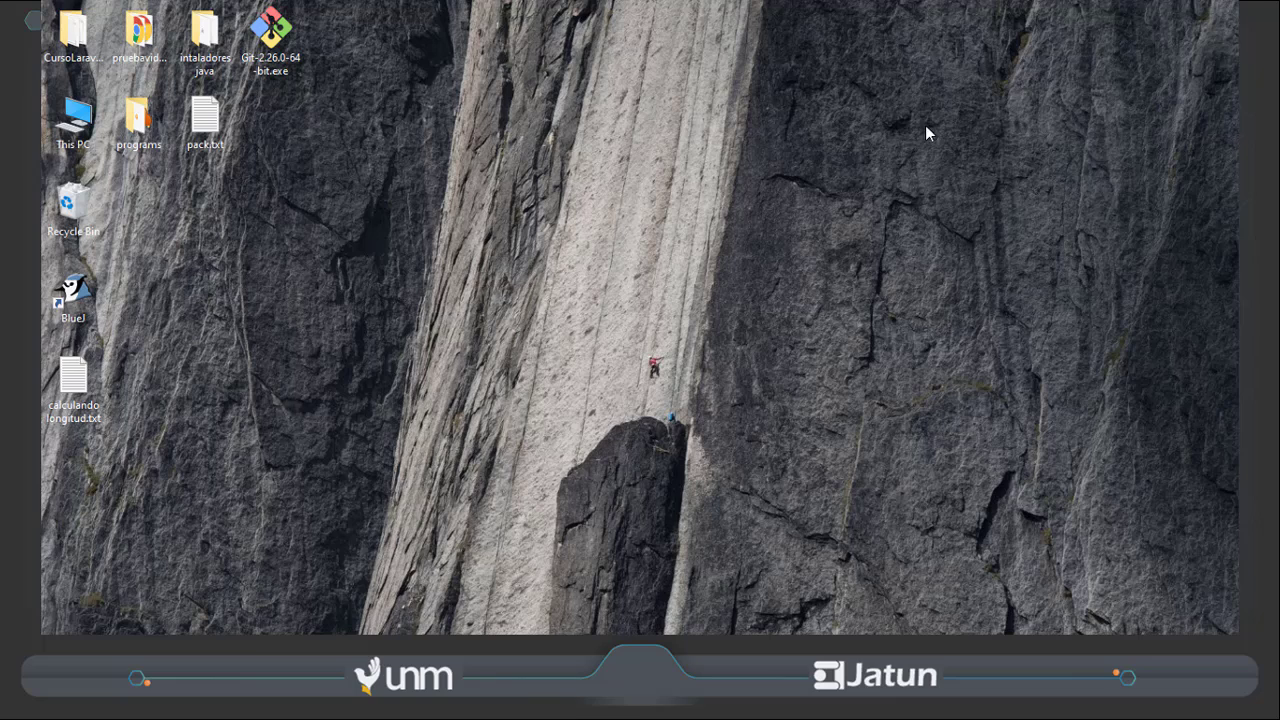
click(57, 298)
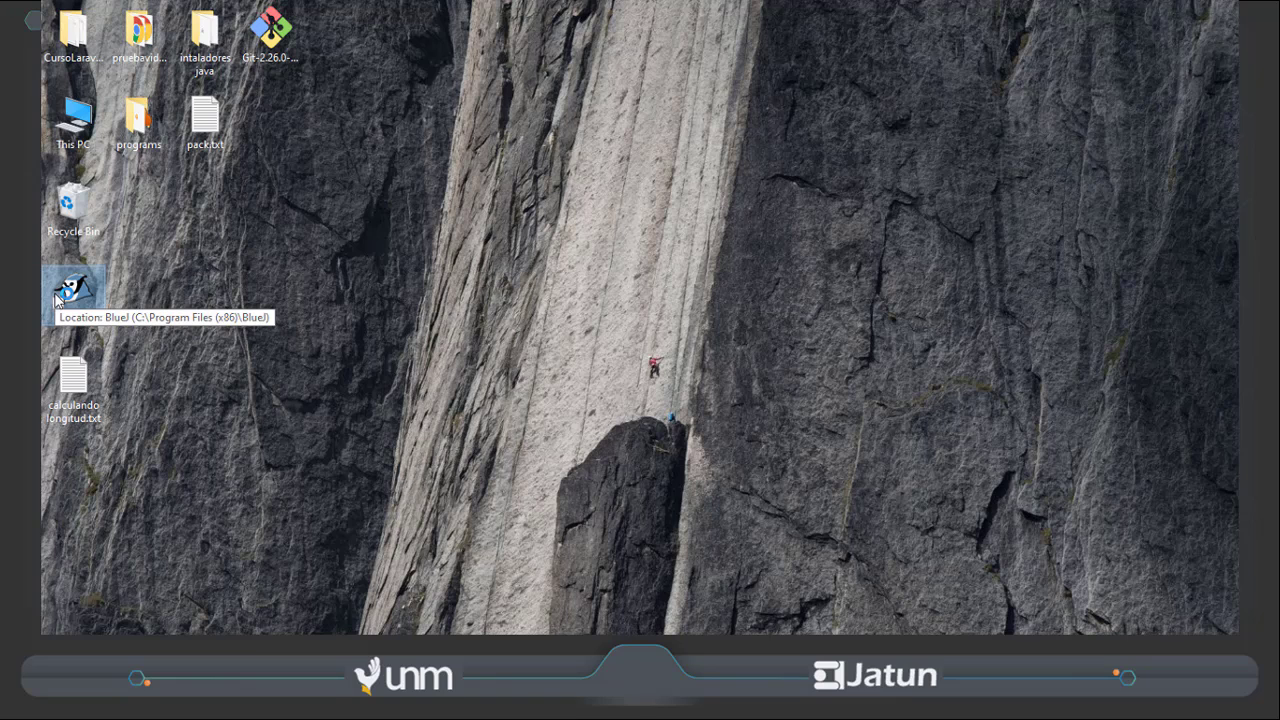
double_click(57, 298)
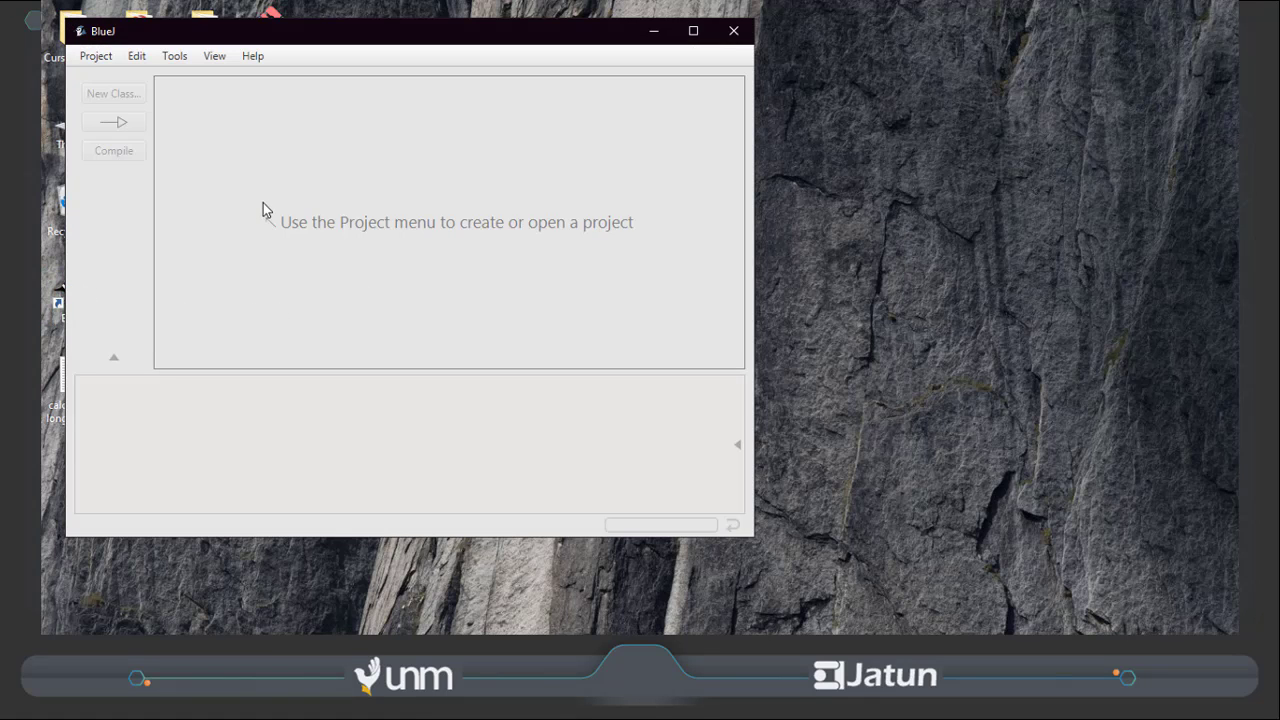
Start a new BlueJ project located in the cloned fundamentos-e-introduccion-a-la-programacion-en-java folder inside codigo del curso
click(90, 56)
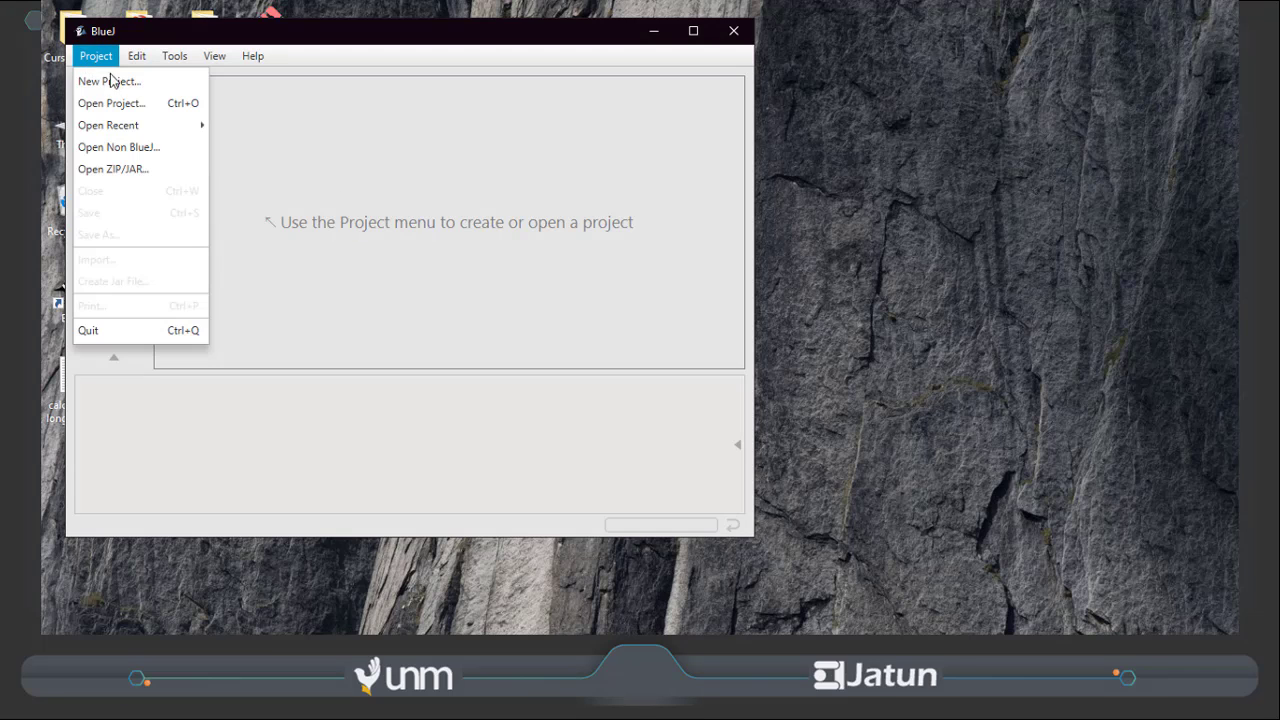
click(106, 82)
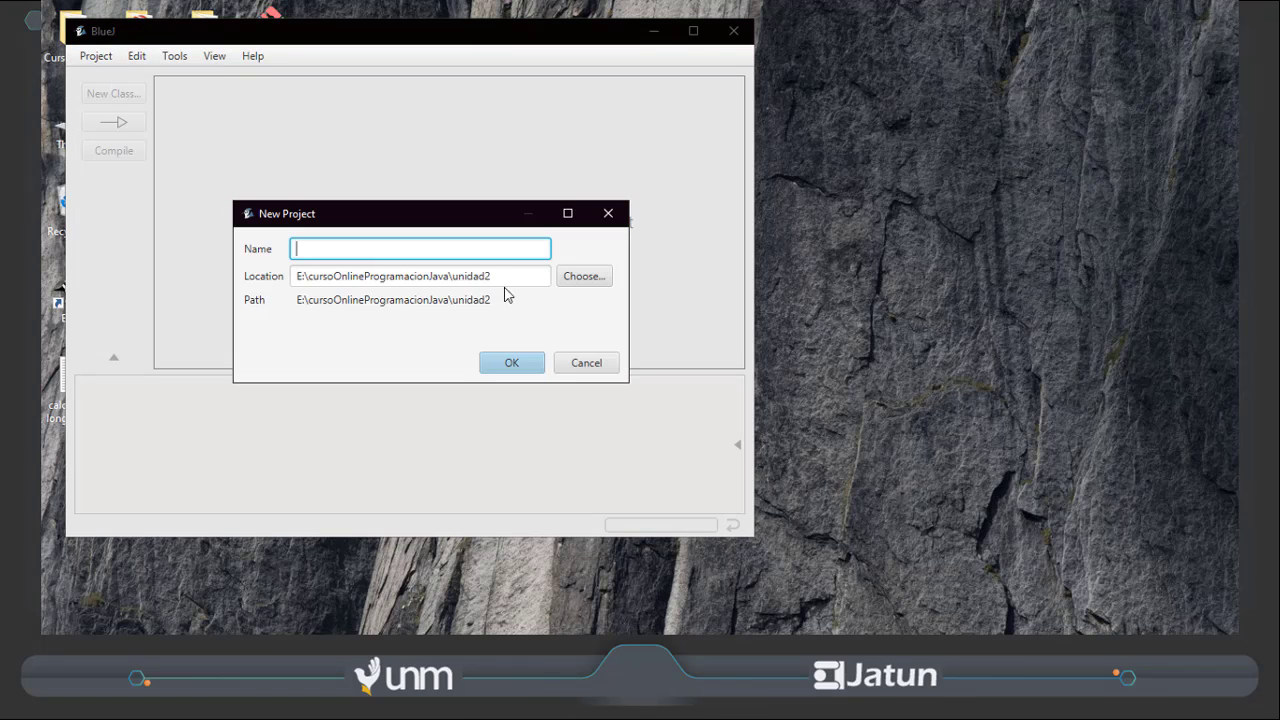
click(597, 281)
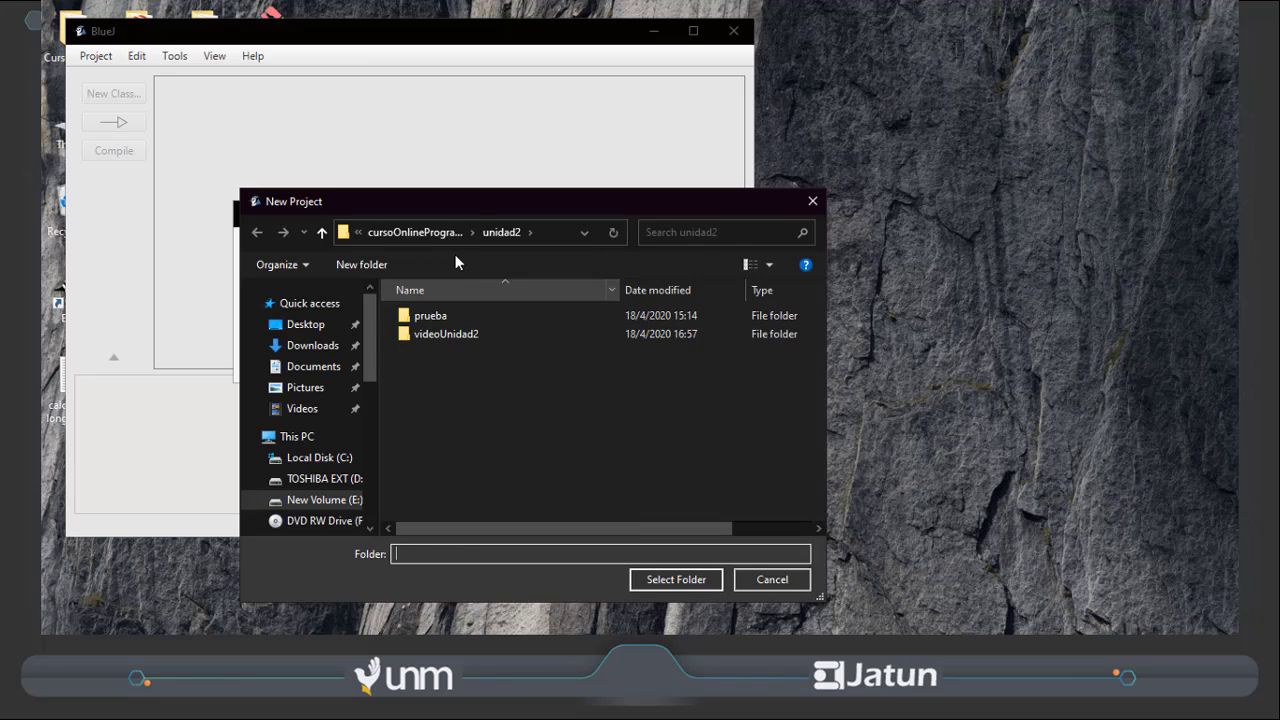
click(431, 234)
double_click(446, 313)
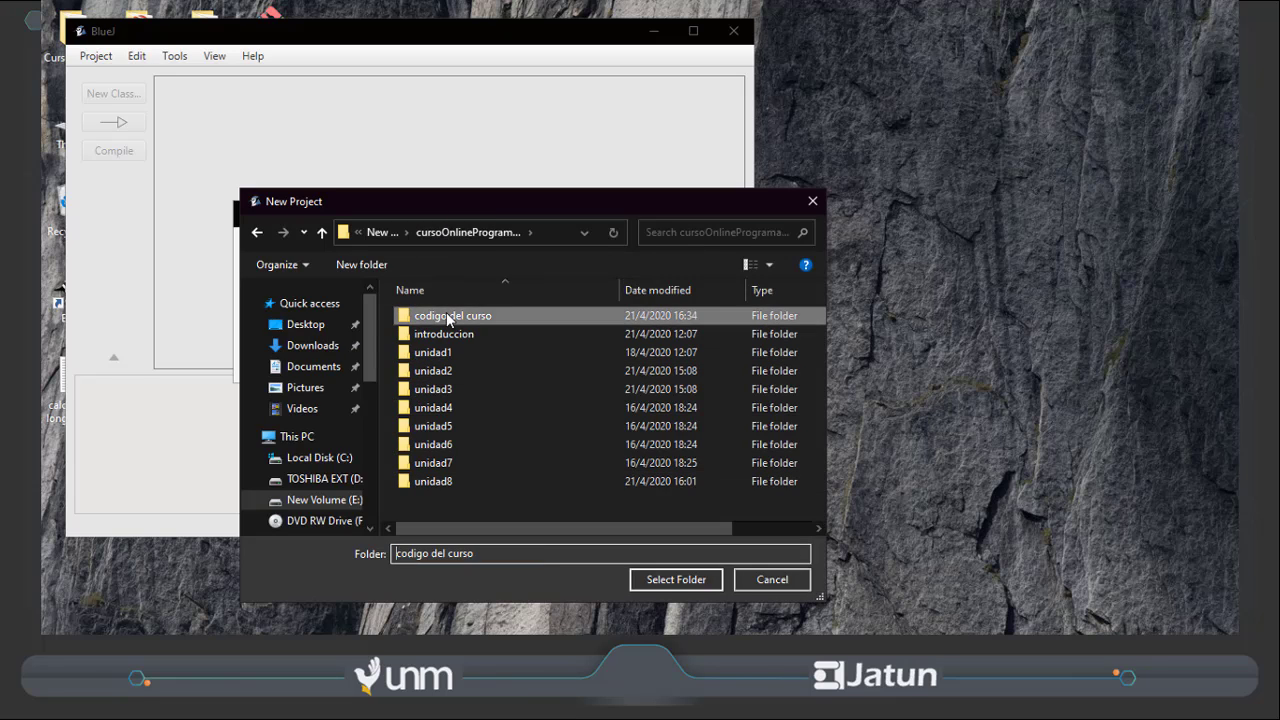
click(465, 318)
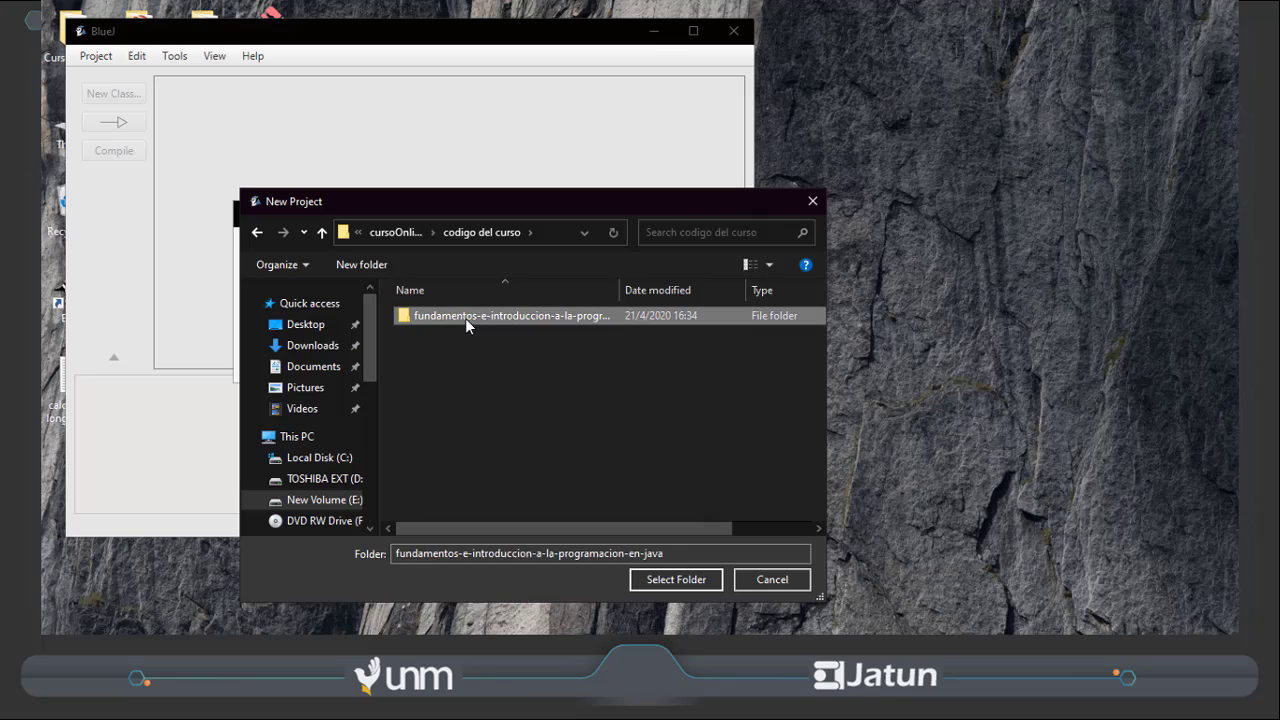
click(673, 580)
Name the project "ejercicios unidad3", create it, and move its window toward the middle of the desktop
click(420, 251)
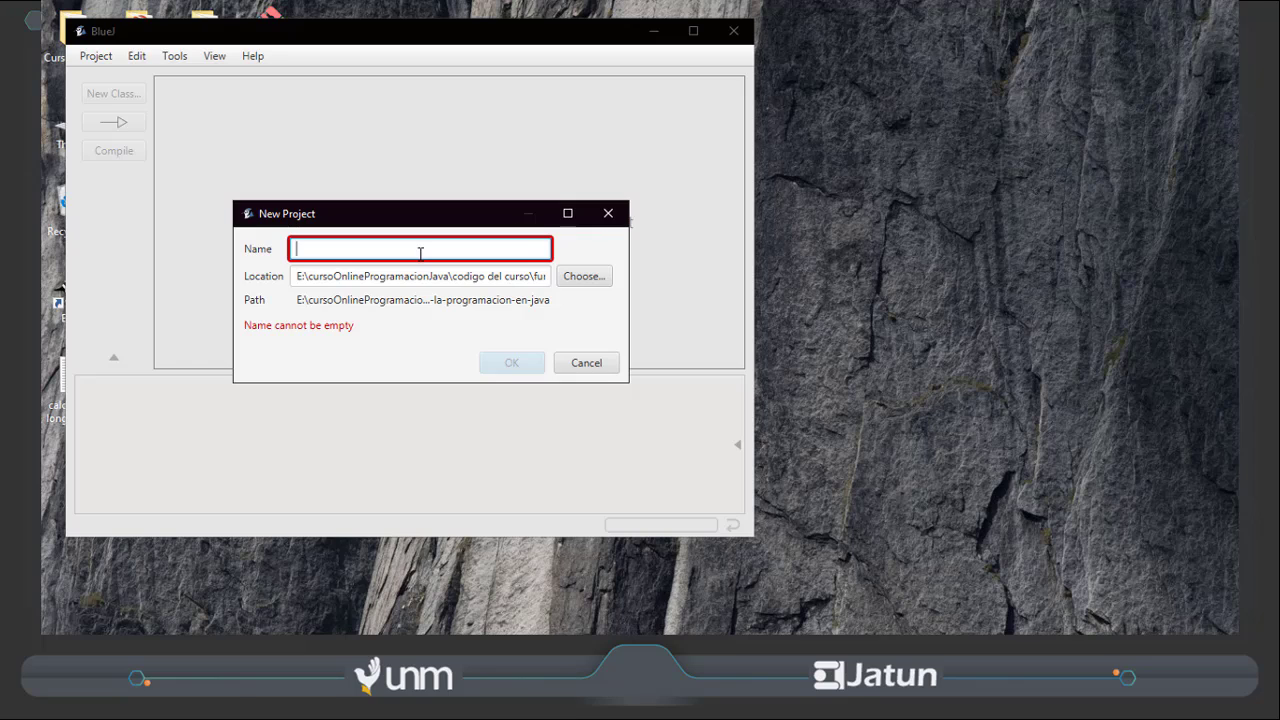
text(unida)
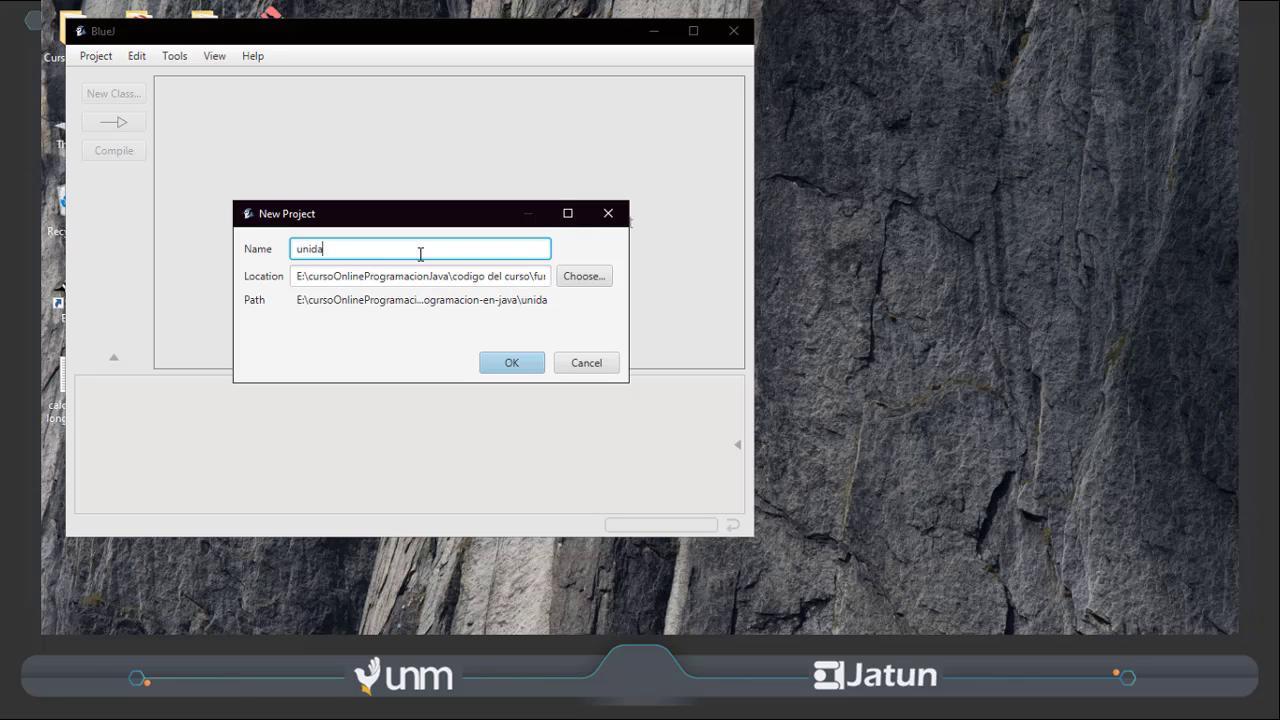
text(d3)
key(Left)
key(Left)
key(Left)
key(Left)
text(ejerc)
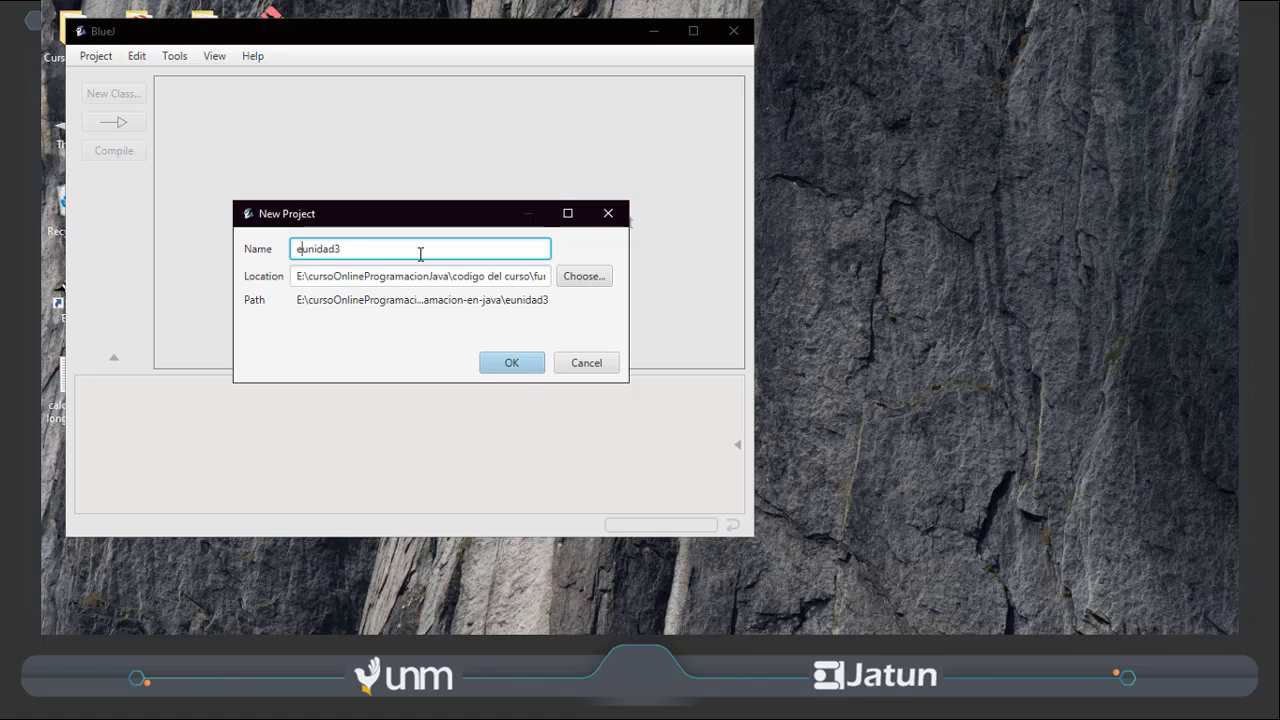
text(icios)
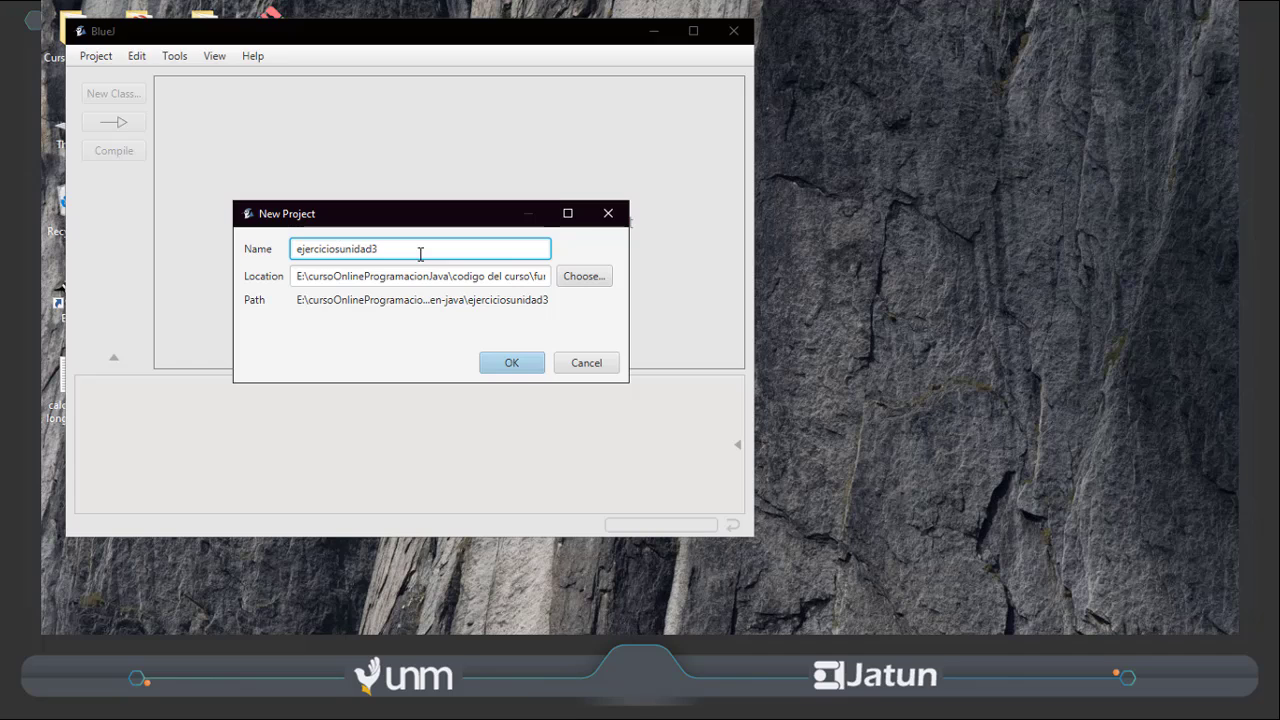
click(485, 366)
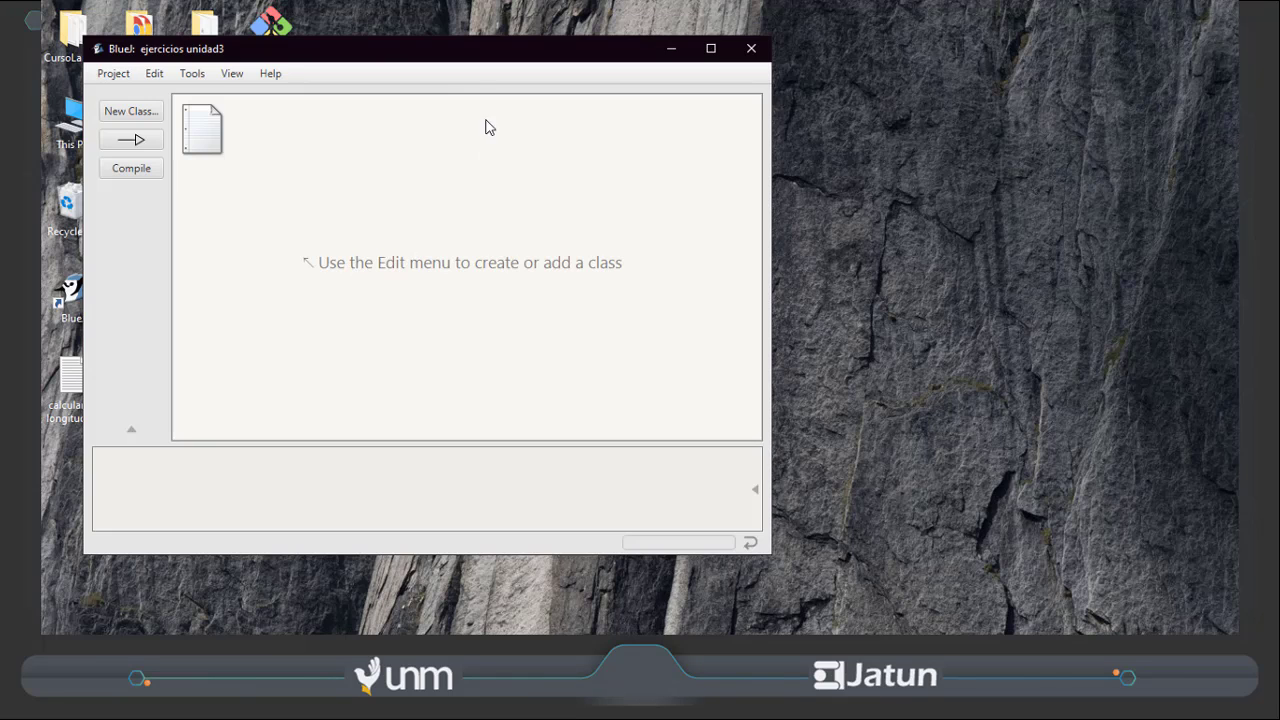
drag(425, 57, 637, 75)
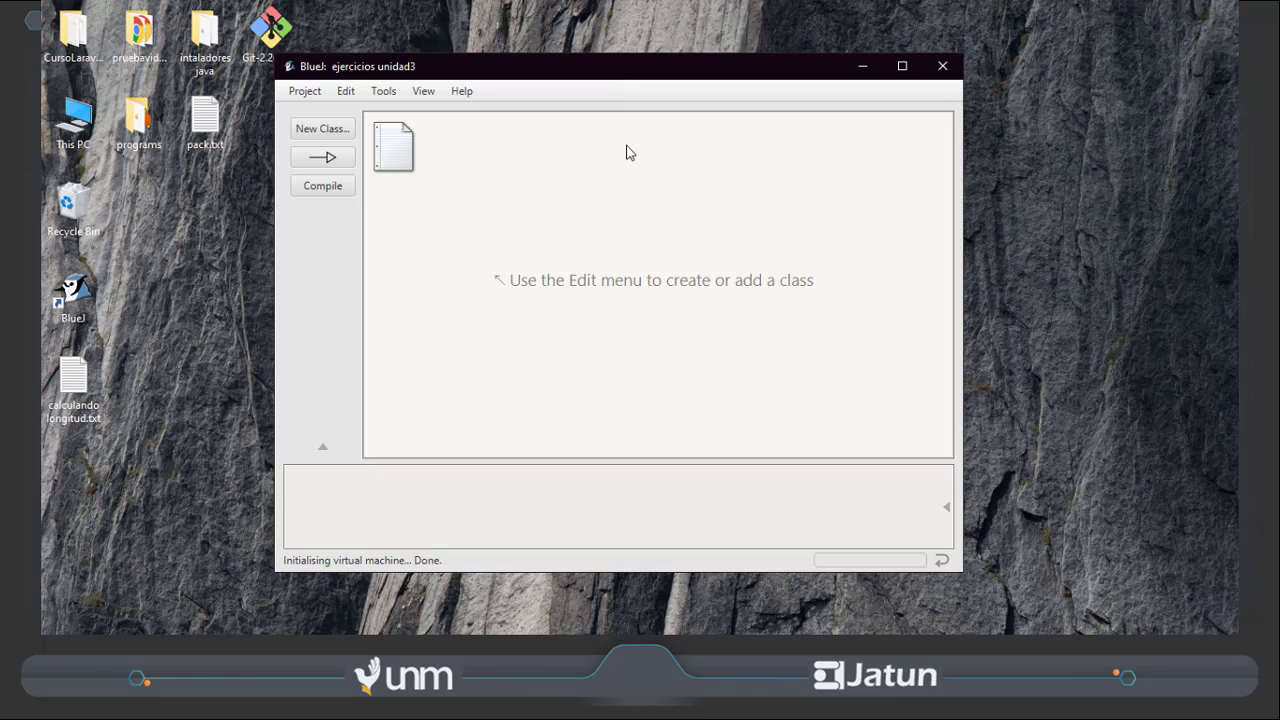